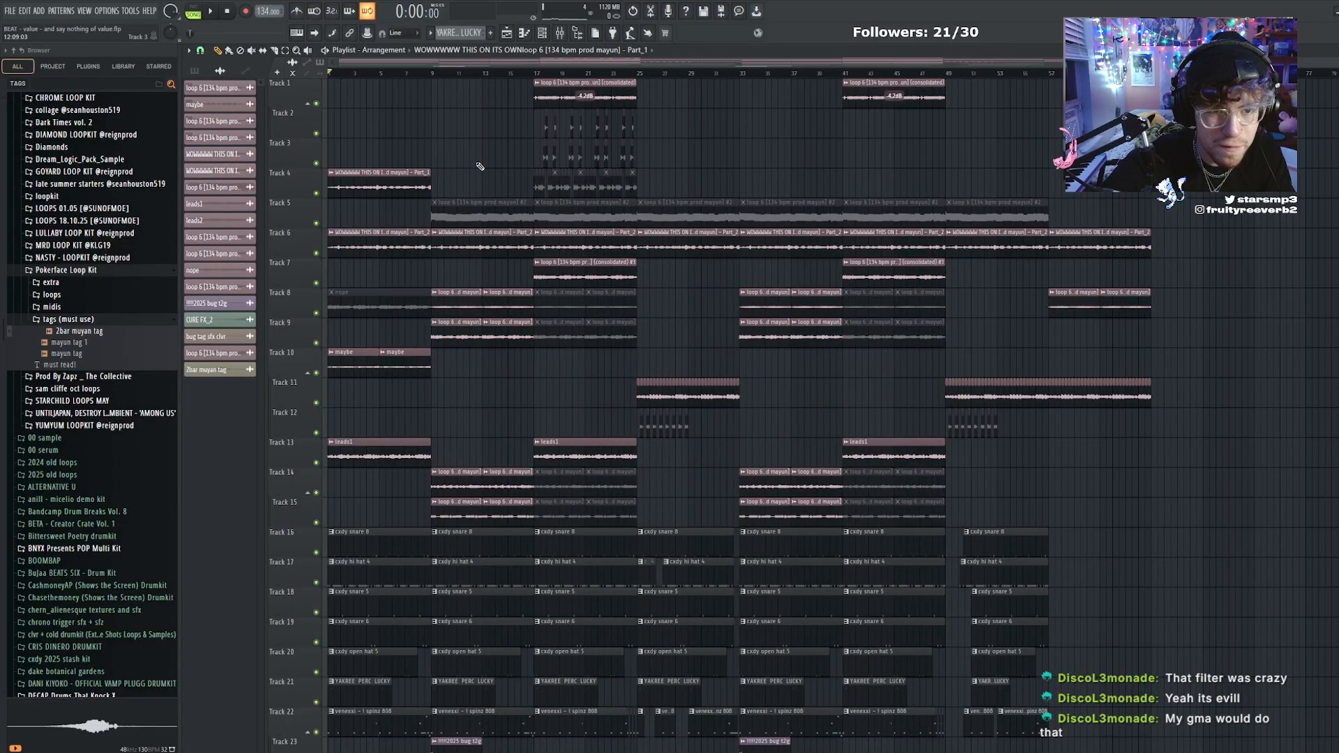
Start a new project, saving the changes to the current beat project
left_click(10, 12)
left_click(19, 27)
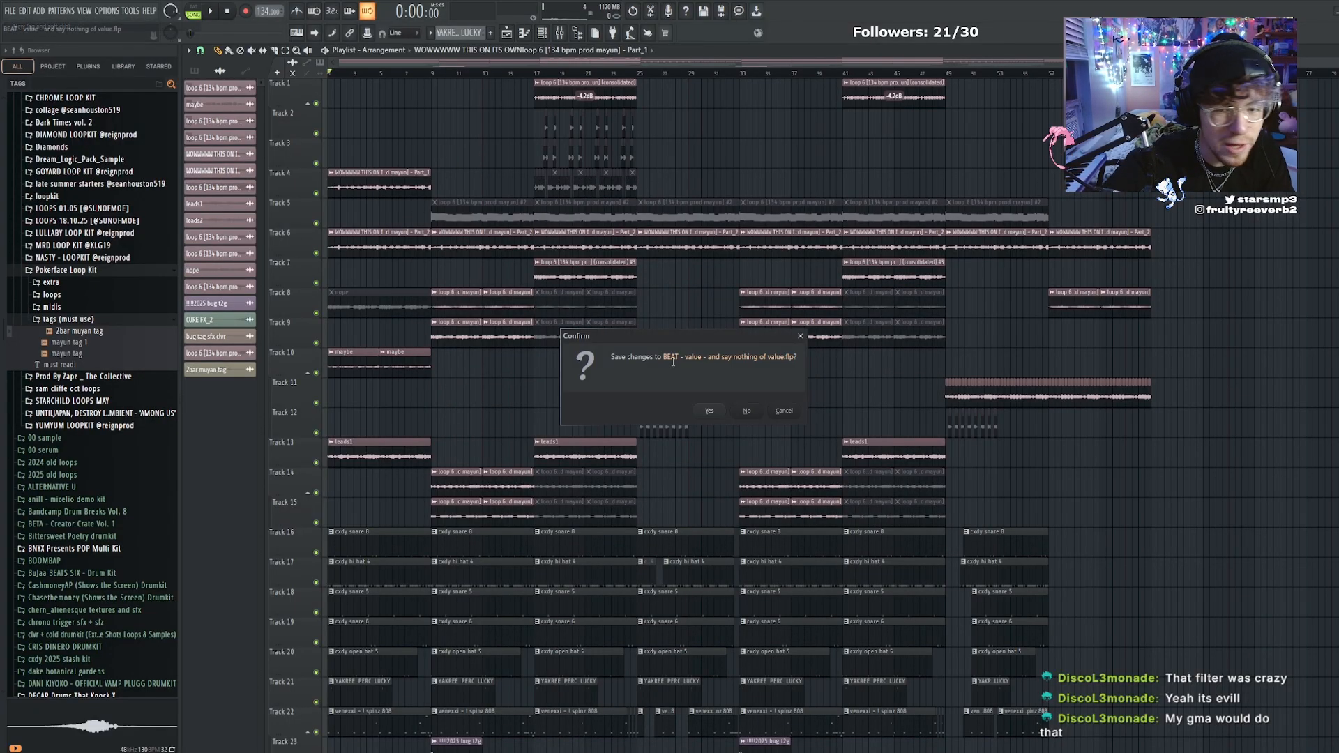
left_click(710, 412)
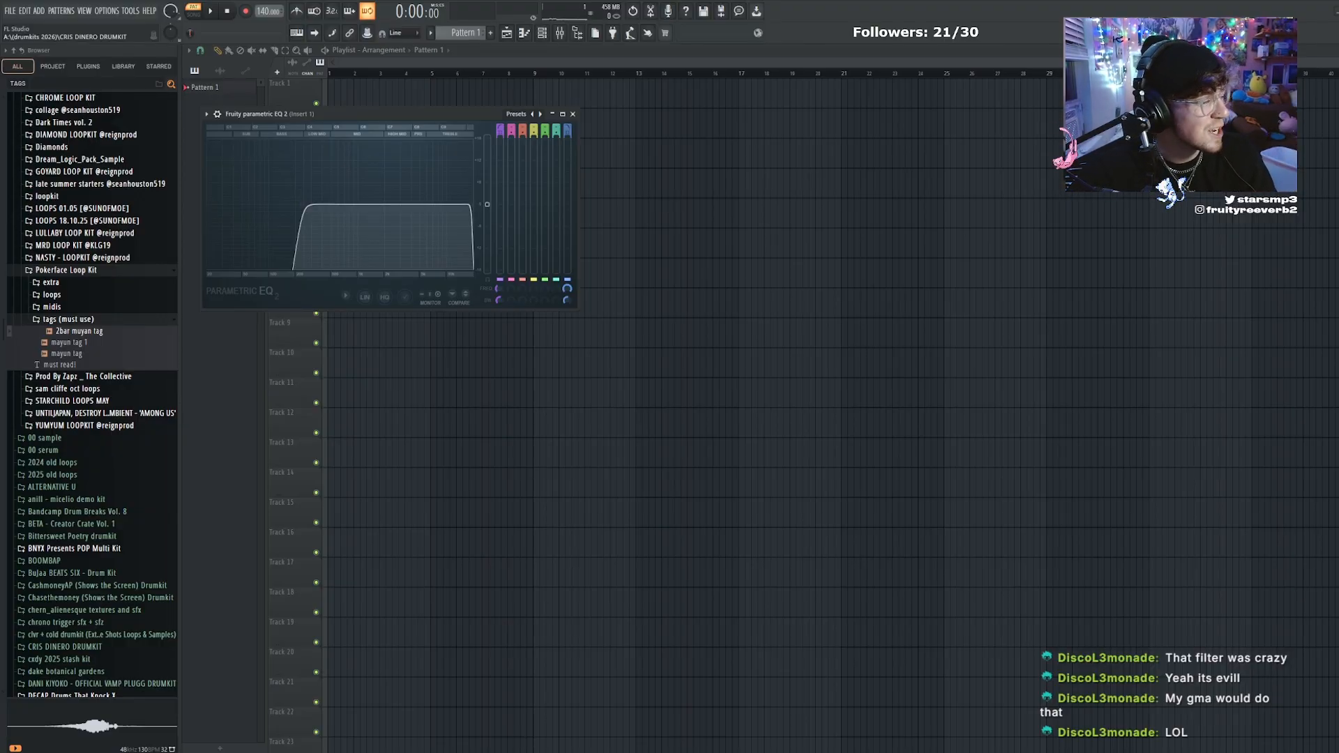
Add the WOWWWWW loop 6 [134 bpm] Part_1 audio to the start of Track 2 and open the clip's settings
left_click_drag(0, 446, 225, 109)
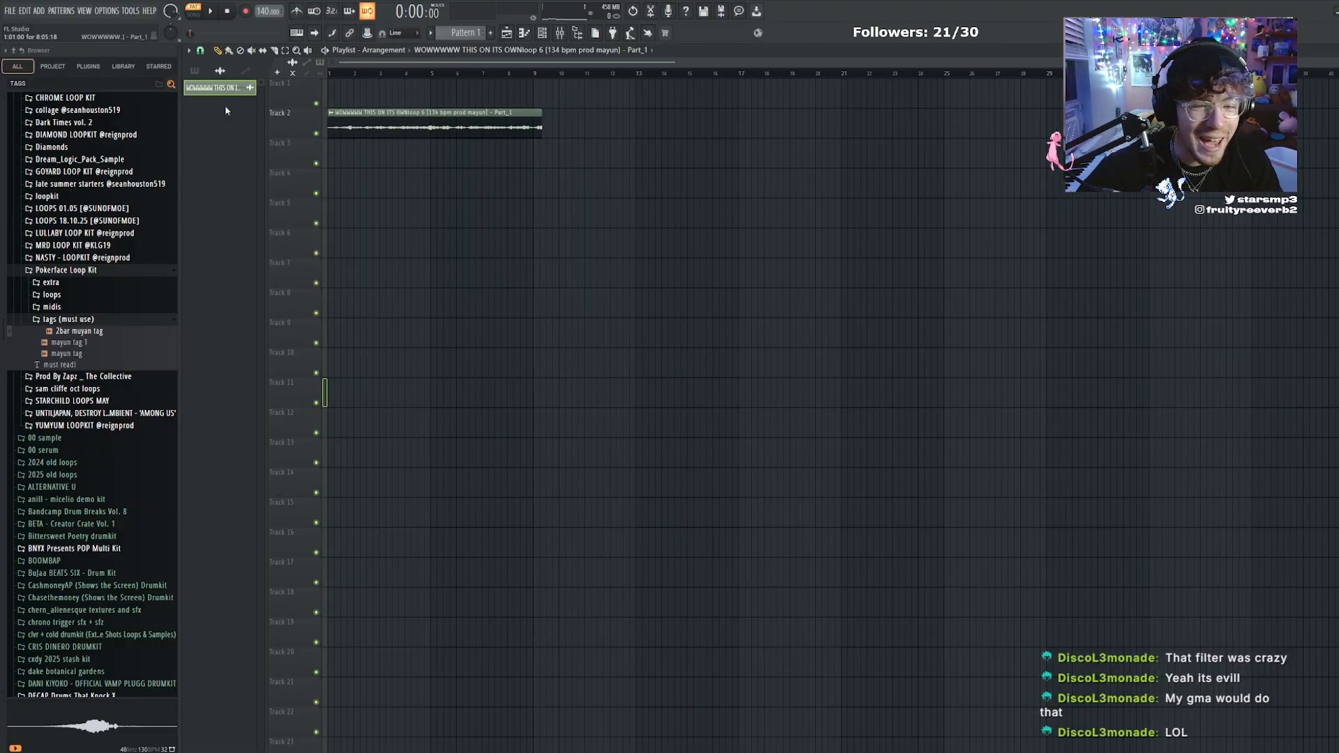
double_click(434, 132)
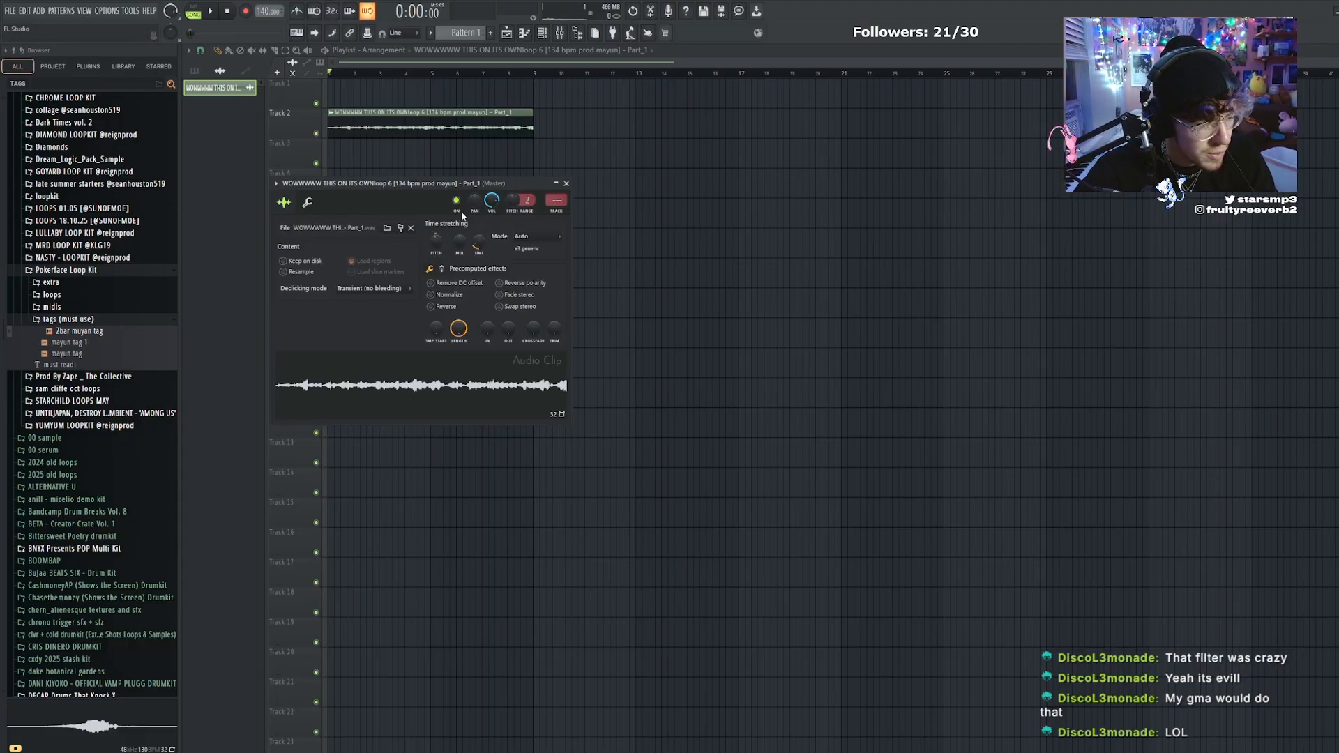
right_click(682, 335)
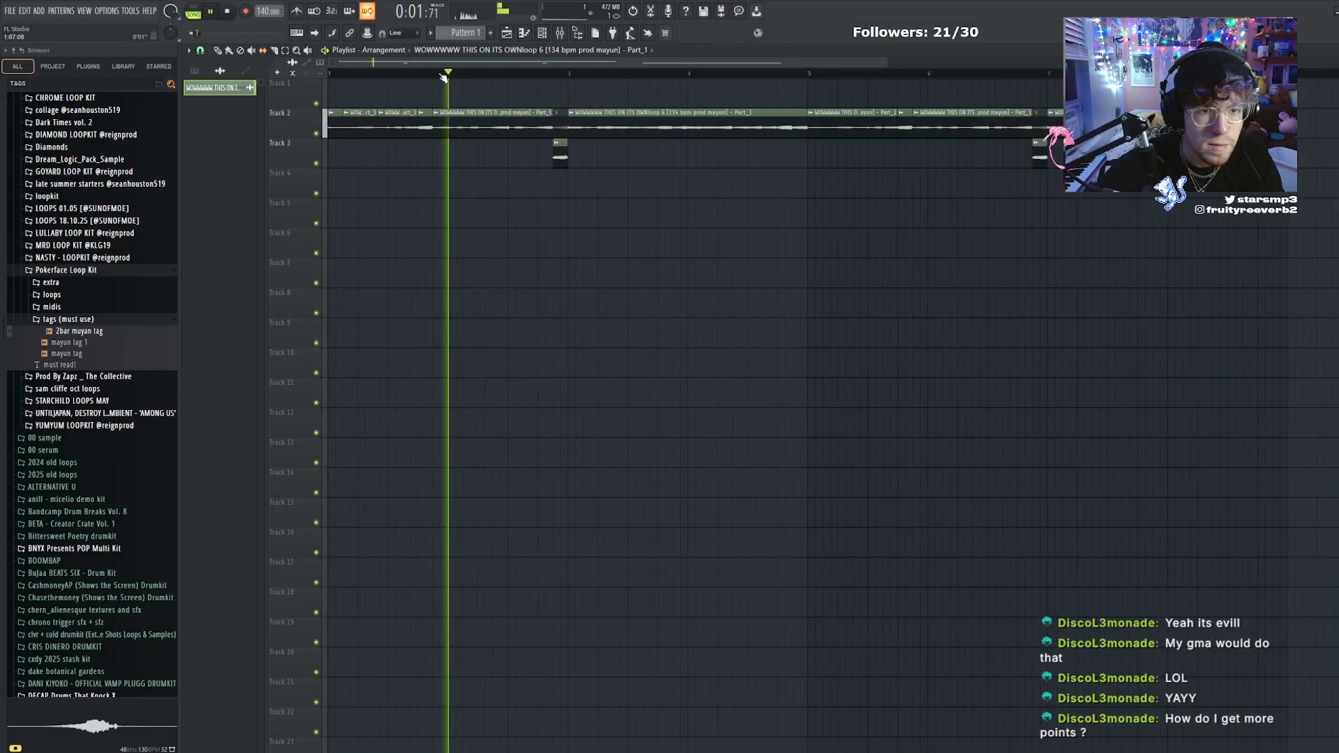
Replace the part of the Track 2 loop from bar 5 with copies of the short opening slices
scroll(488, 153, "down", 4)
key("p")
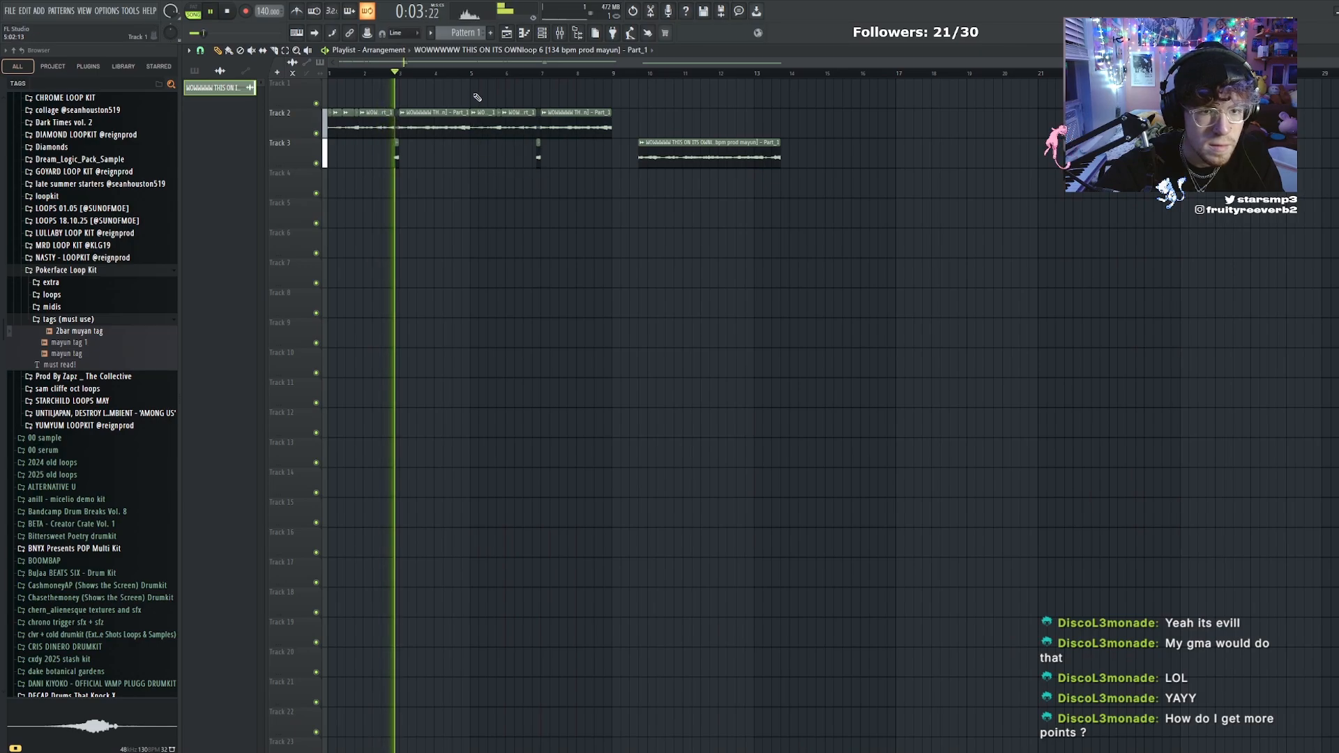
right_click(483, 117)
left_click_drag(354, 99, 488, 132)
left_click(496, 97, "ctrl")
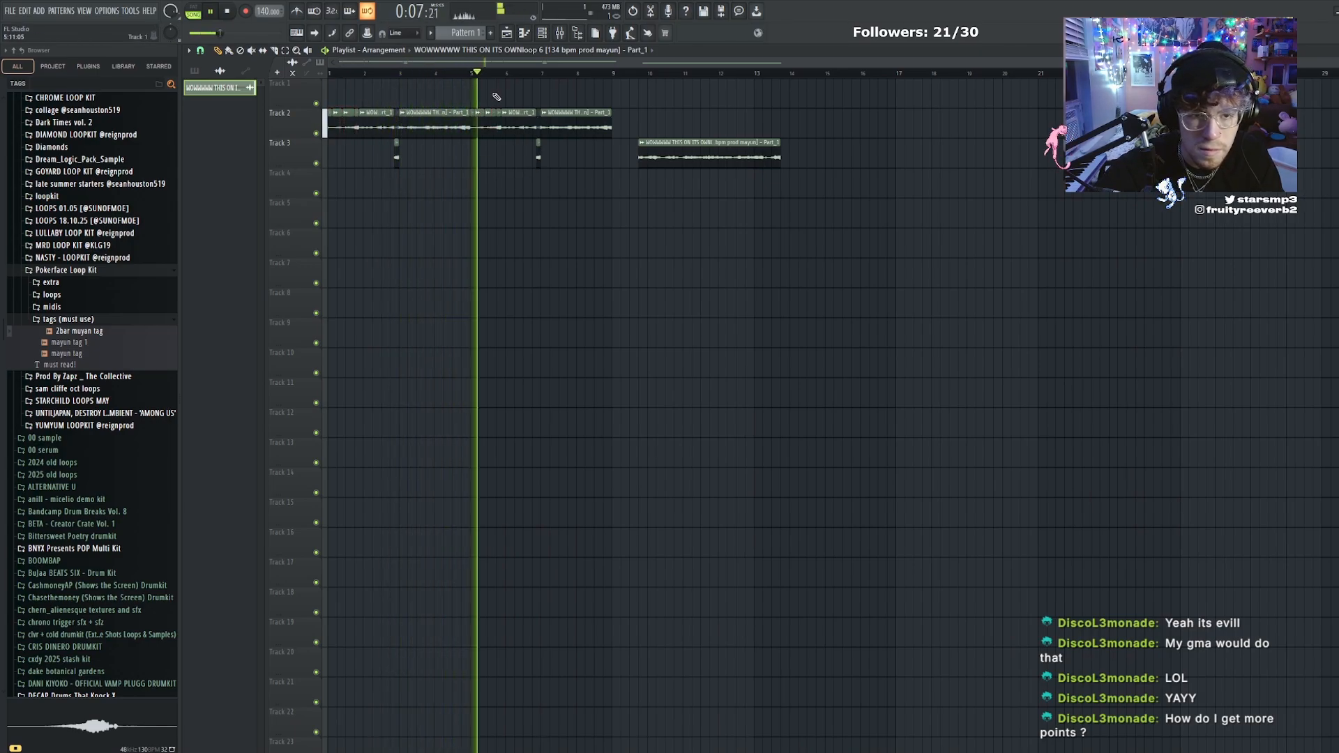
Cut the loop around bar 7 and lay short slices from the spare clip on Track 3 there
scroll(519, 75, "up", 1)
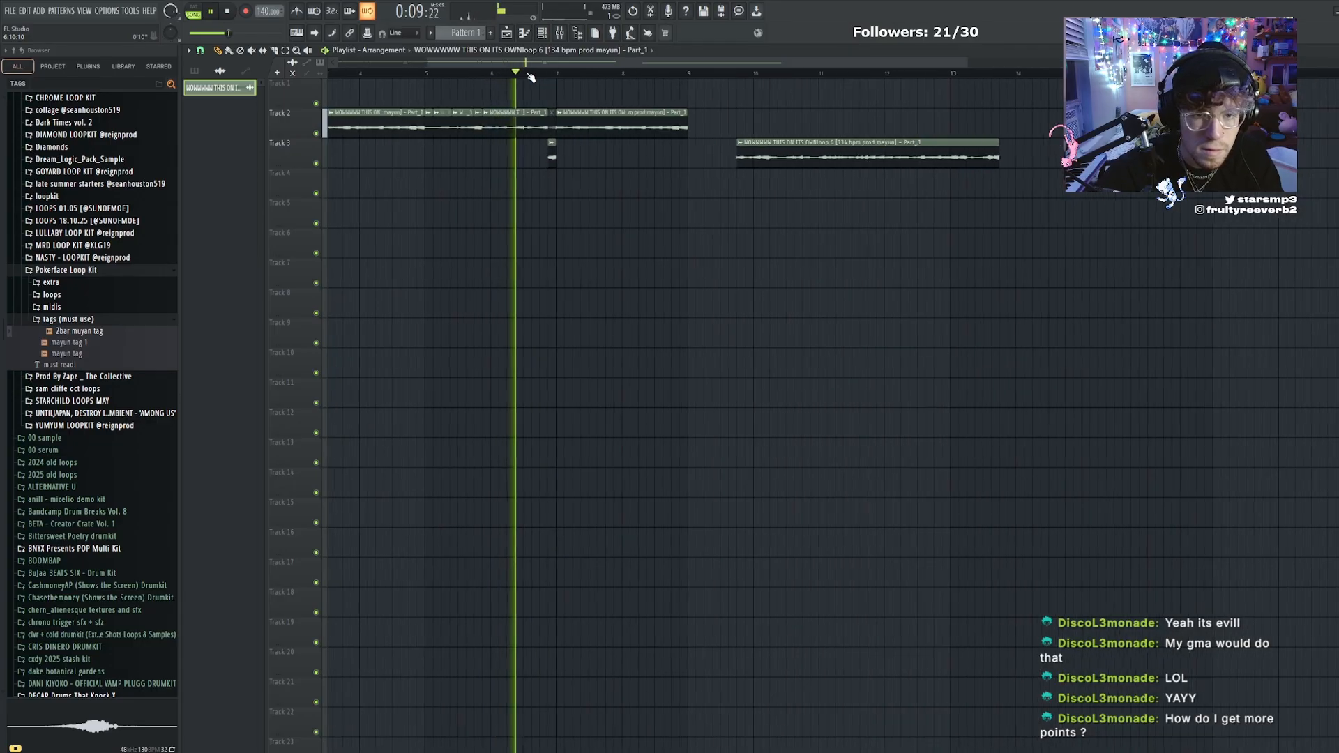
scroll(534, 77, "down", 1)
scroll(543, 129, "up", 4)
mouse_move(687, 152)
left_mouse_down()
mouse_move(593, 152)
mouse_move(566, 115)
mouse_move(586, 171)
left_mouse_up()
key("c")
left_click_drag(608, 138, 611, 213)
key("p")
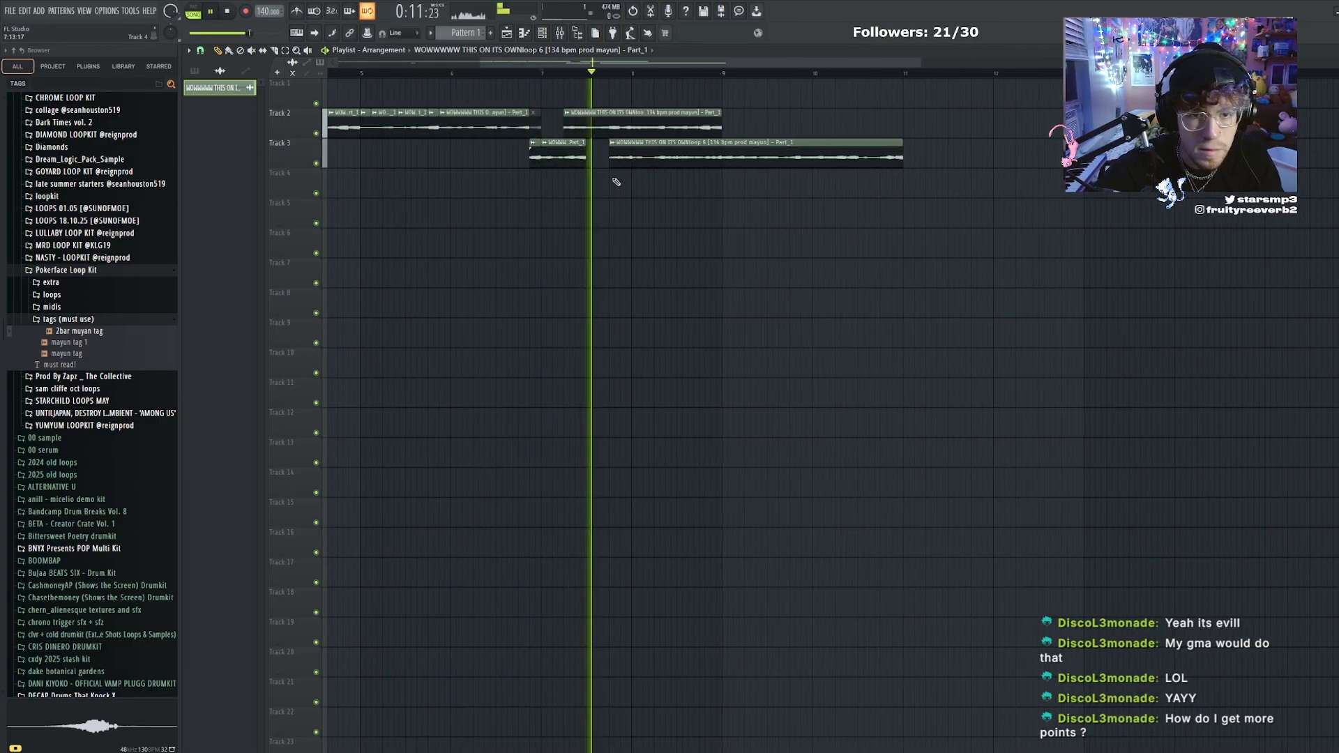
Move the spare Track 3 clip past bar 9, finish the loop's ending with repeated short slices and stop playback
left_click_drag(620, 150, 784, 150)
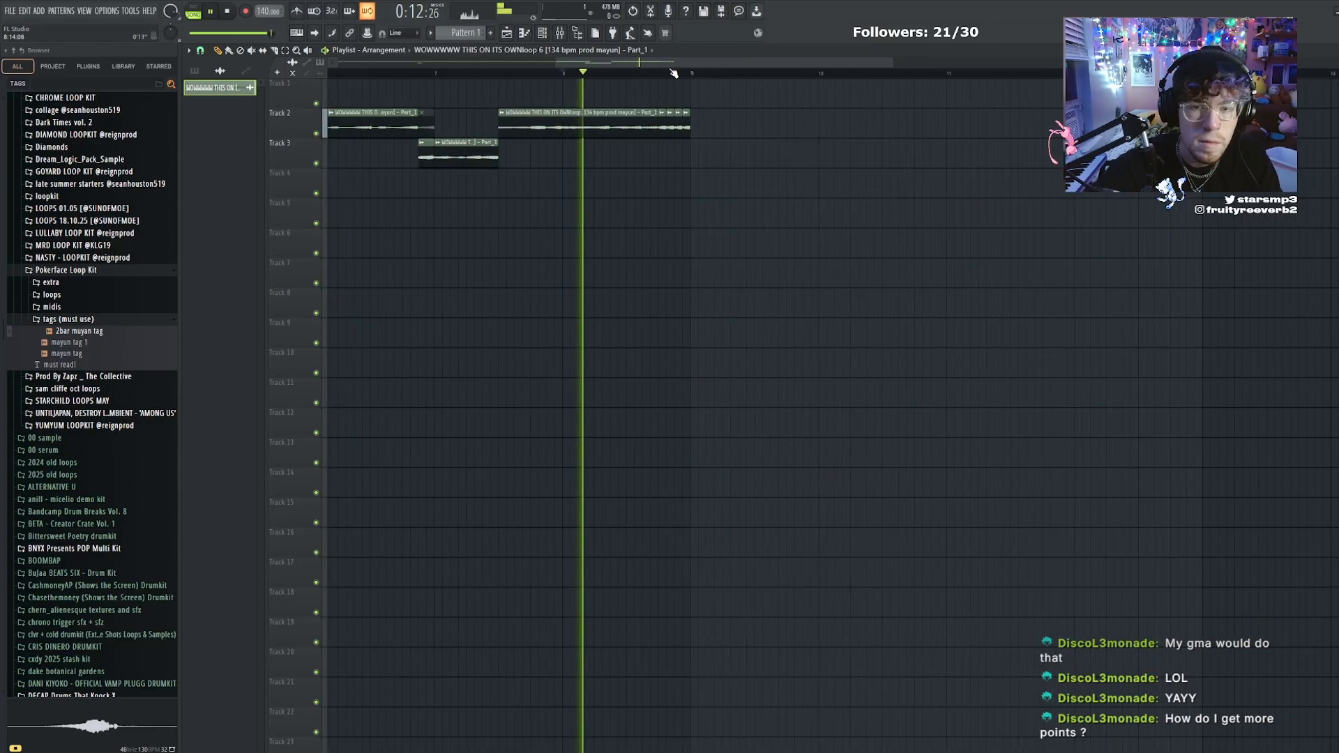
scroll(673, 74, "up", 4)
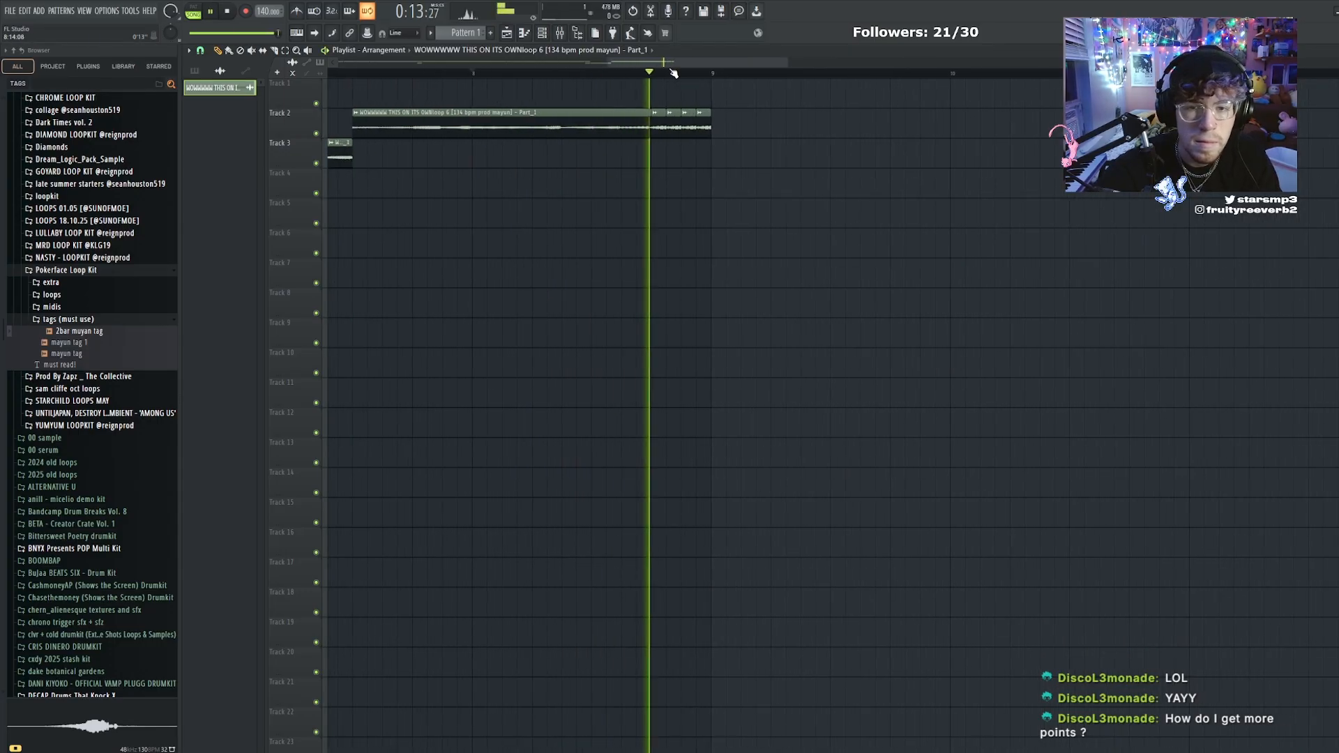
scroll(673, 73, "down", 1)
scroll(673, 74, "down", 4)
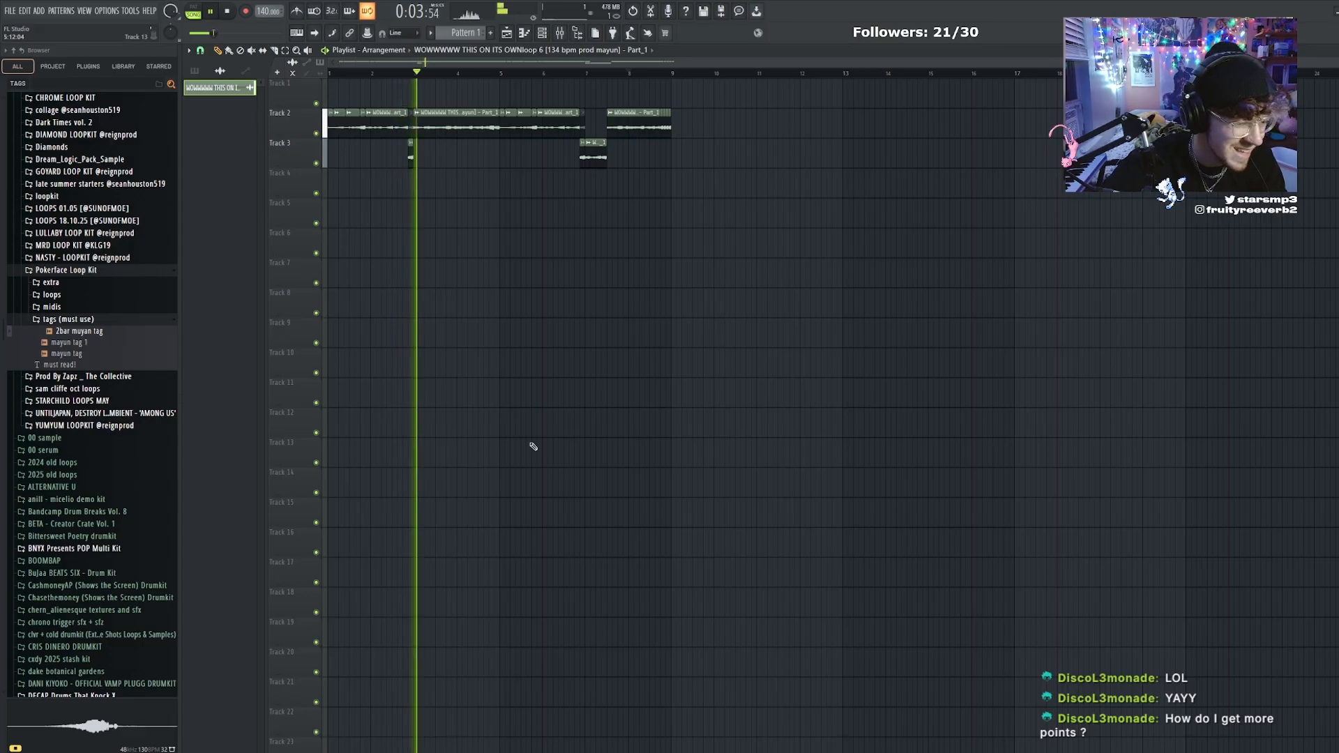
key("space")
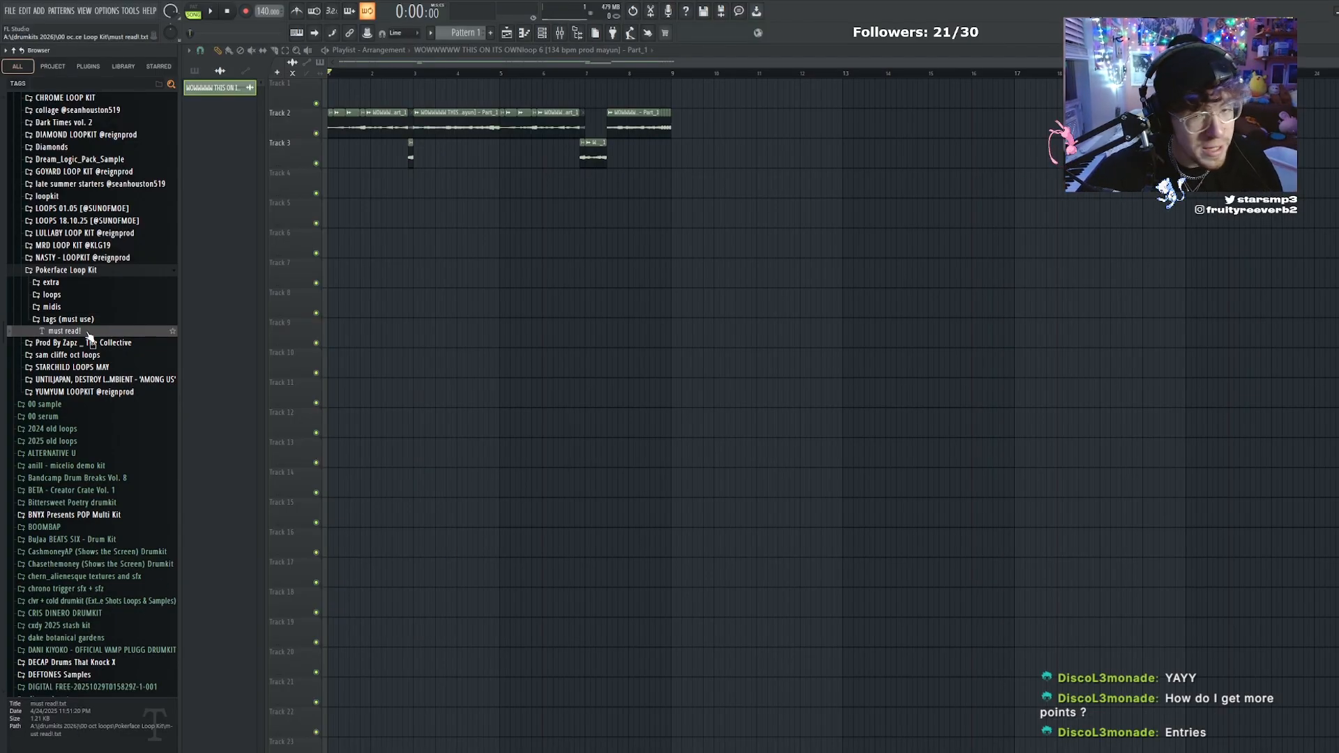
left_click(84, 272)
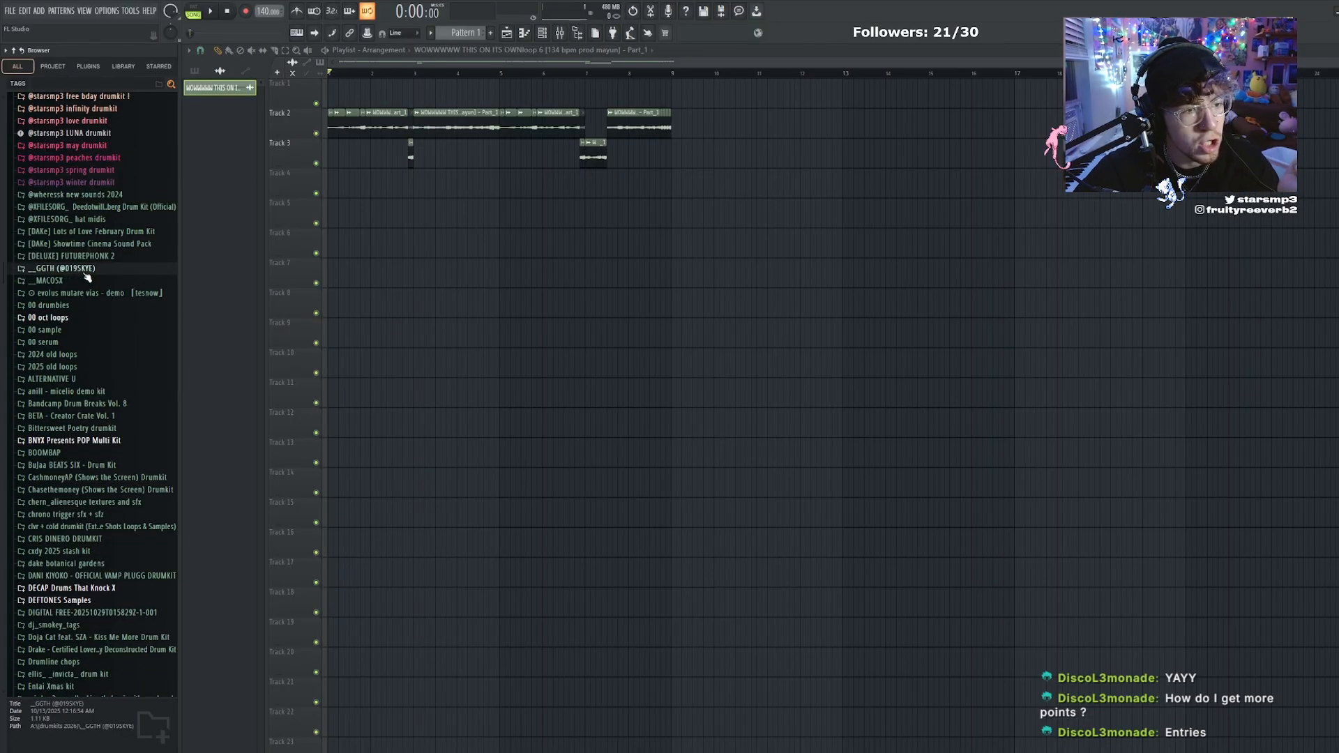
left_click(86, 284)
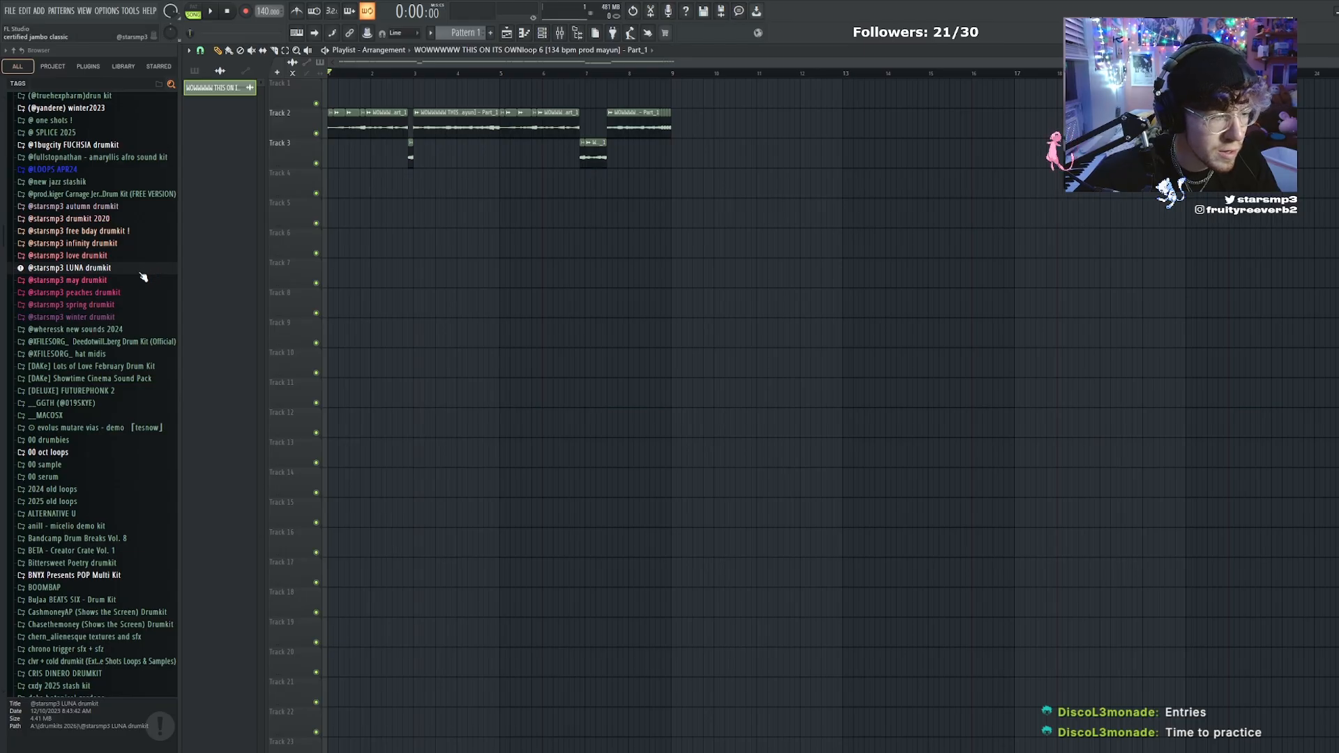
scroll(132, 276, "up", 4)
left_click(92, 304)
scroll(92, 305, "up", 5)
left_click(79, 346)
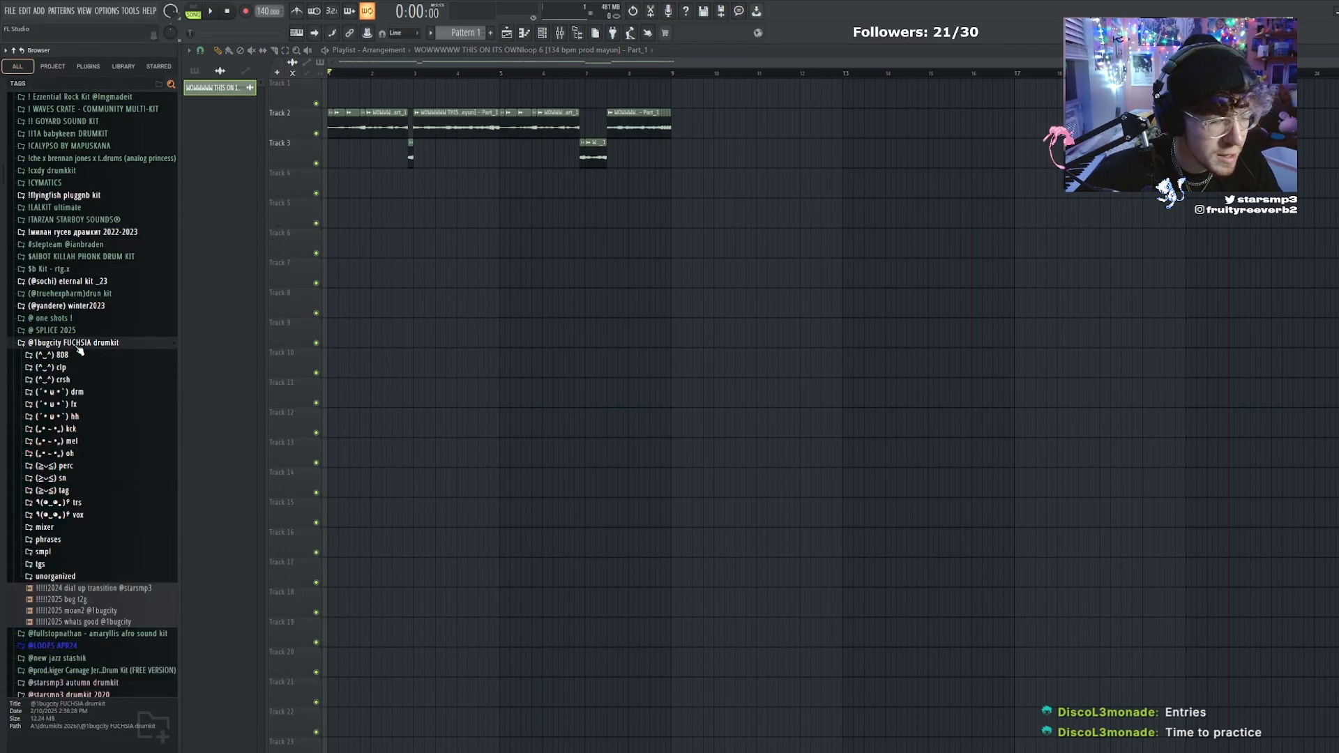
Select the chopped clips on Tracks 2 and 3 and consolidate them into a single audio clip
left_click_drag(736, 120, 352, 202)
right_click(610, 378)
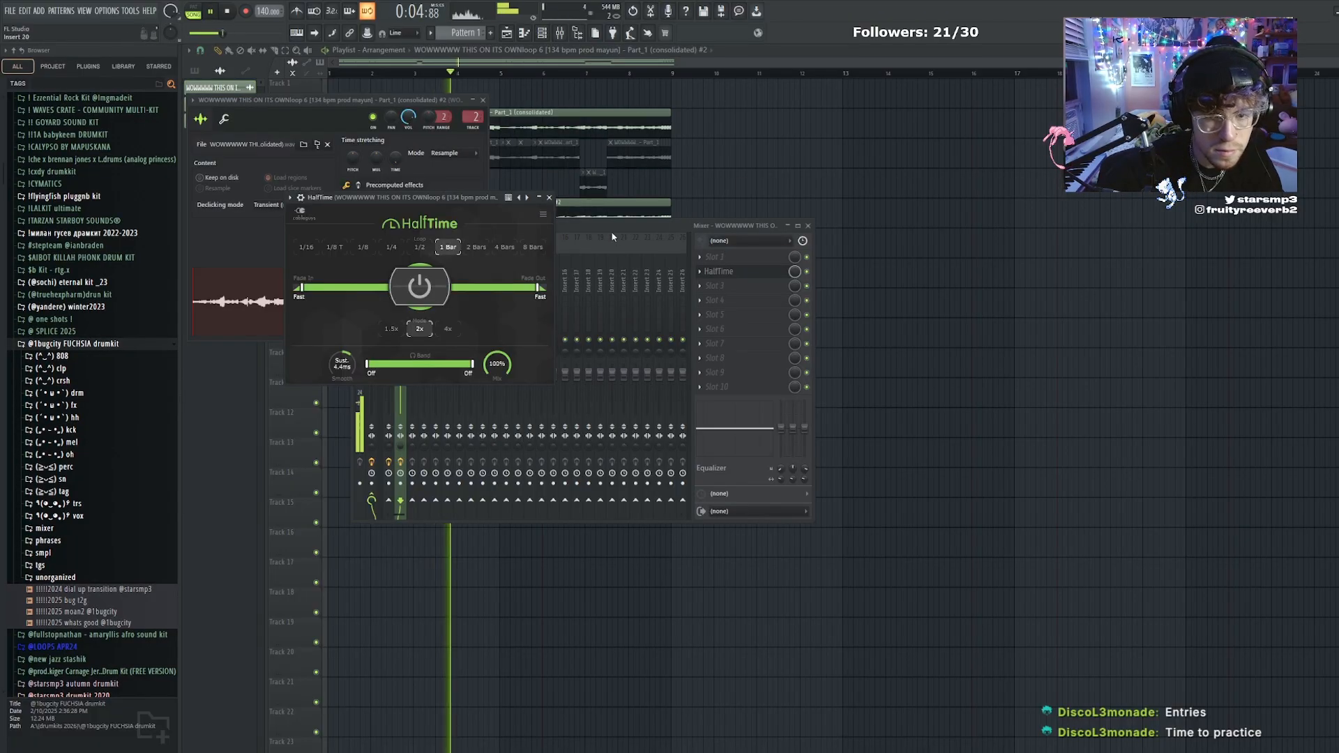
left_click(611, 232)
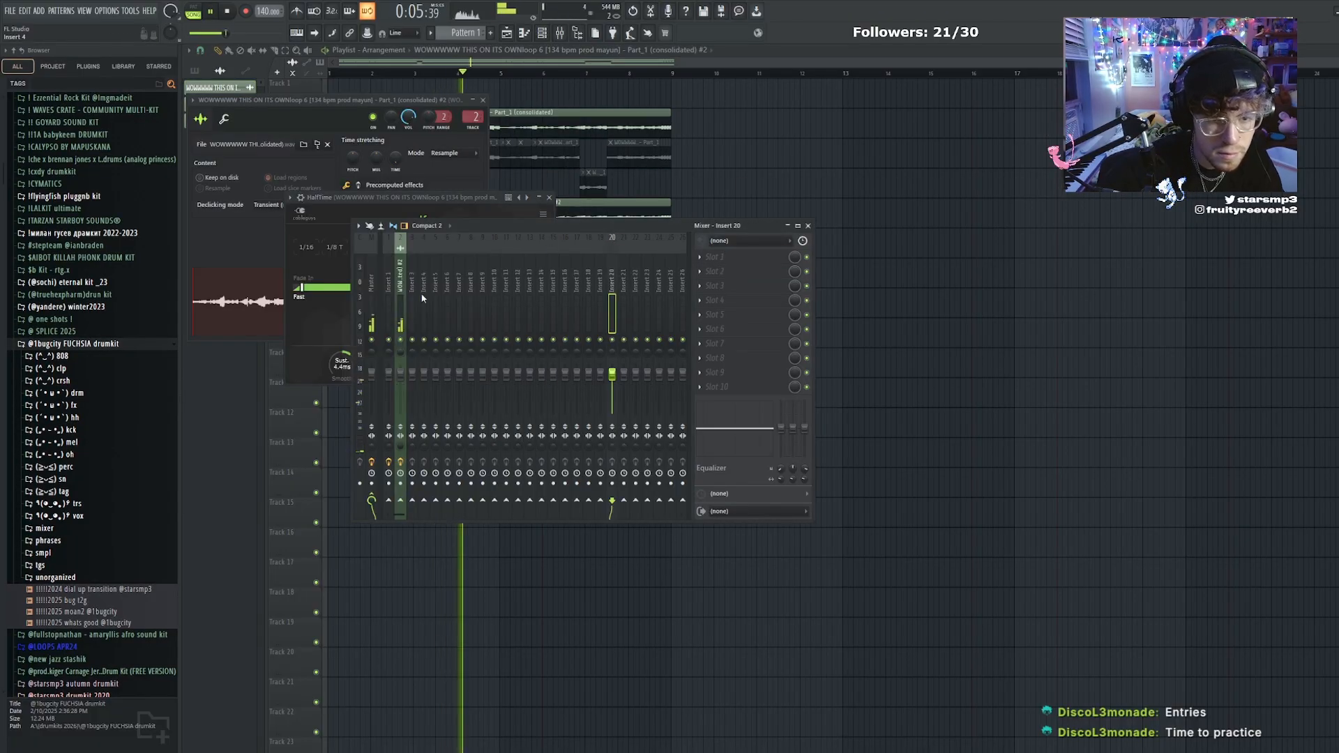
Add Fruity Parametric EQ 2 in slot 3 after HalfTime on the consolidated clip's mixer track and close the windows
left_click(736, 286)
mouse_move(868, 363)
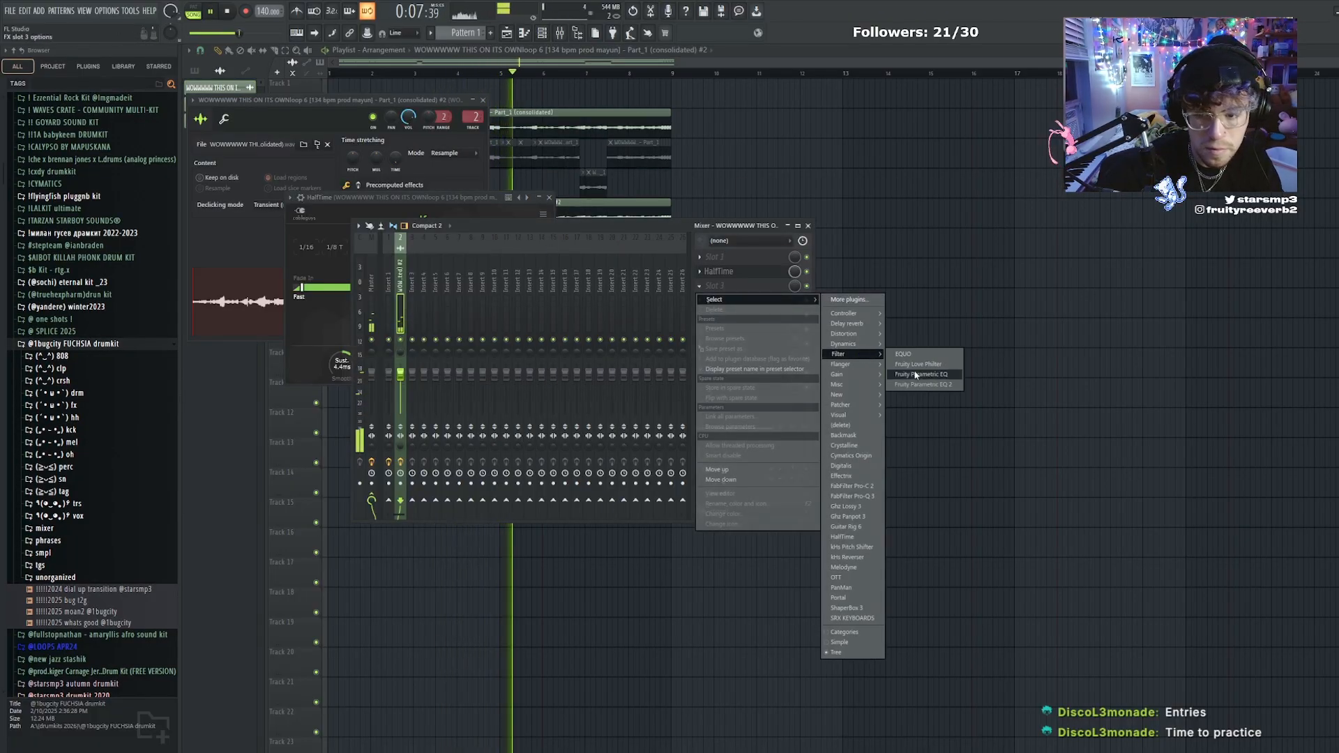
left_click(921, 383)
key("F12")
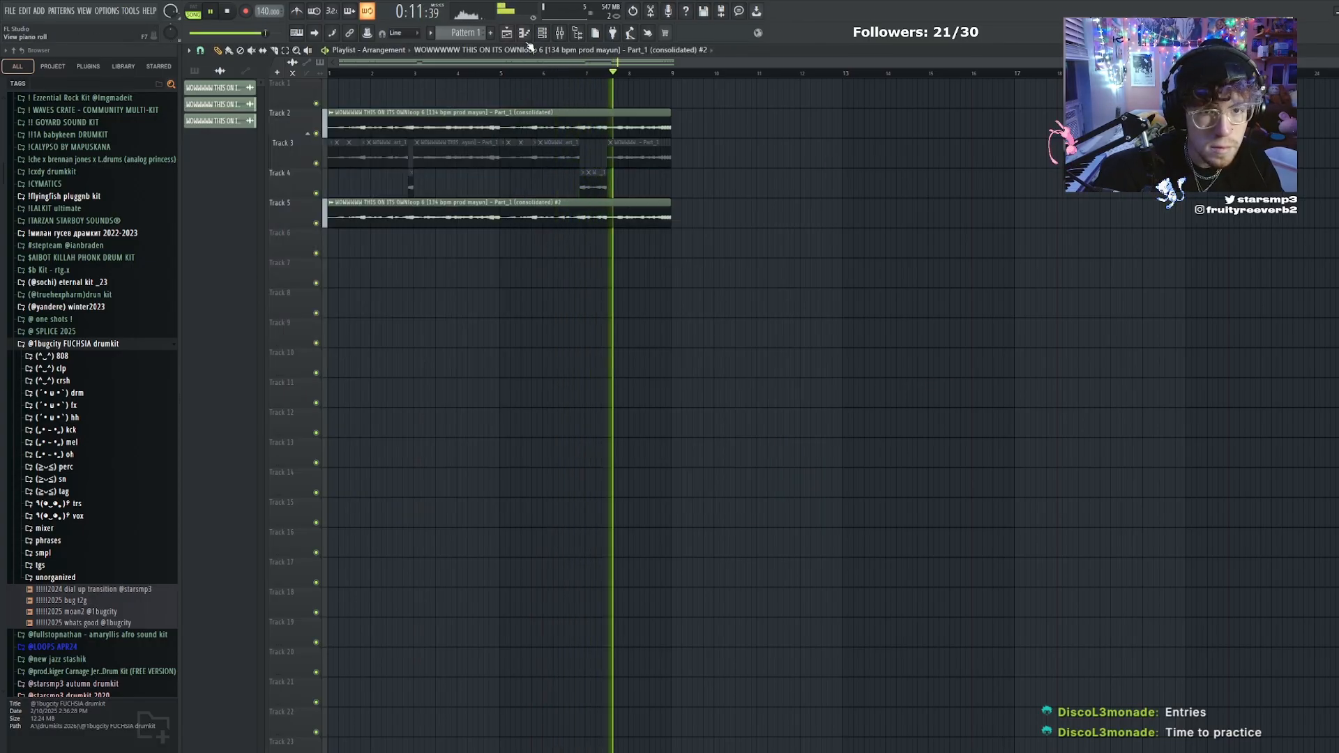
Rearrange the Track 5 clip's slices, placing short pieces at bars 1 and 5 on Track 6, and unmute all tracks
key("F9")
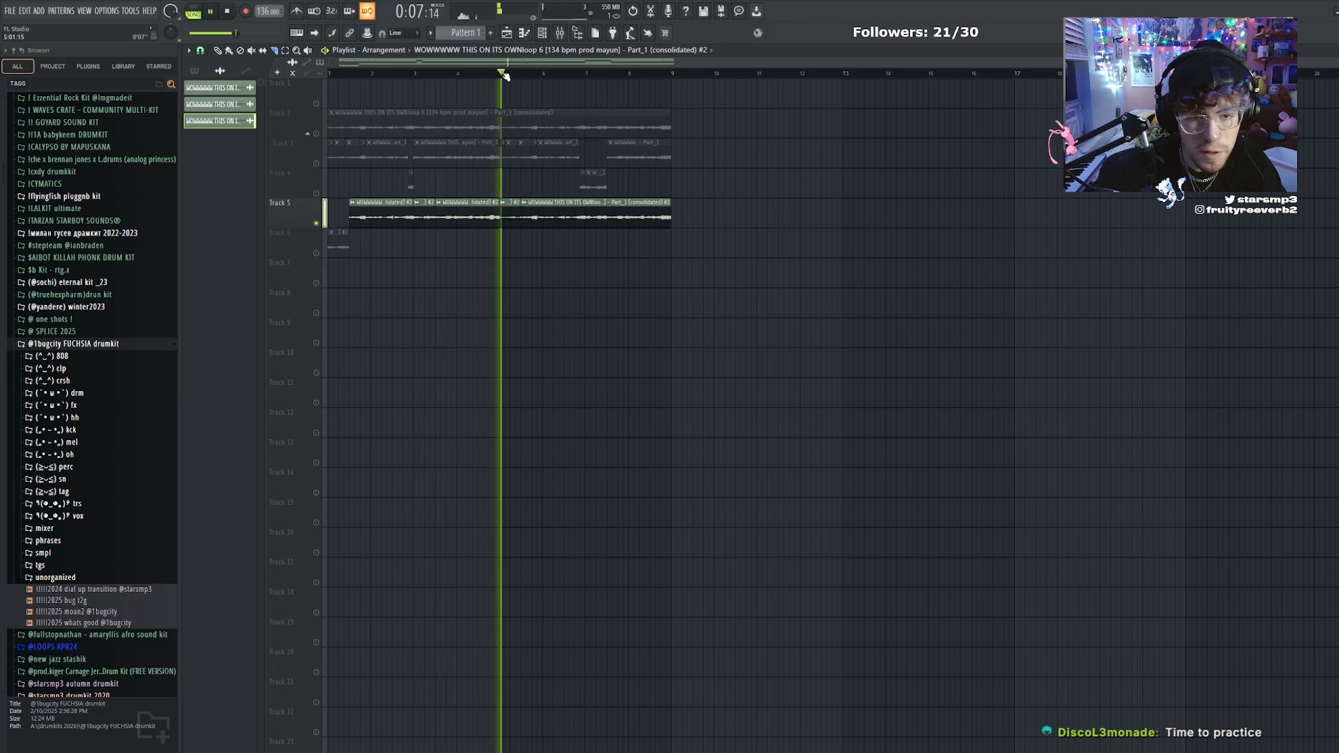
key("space")
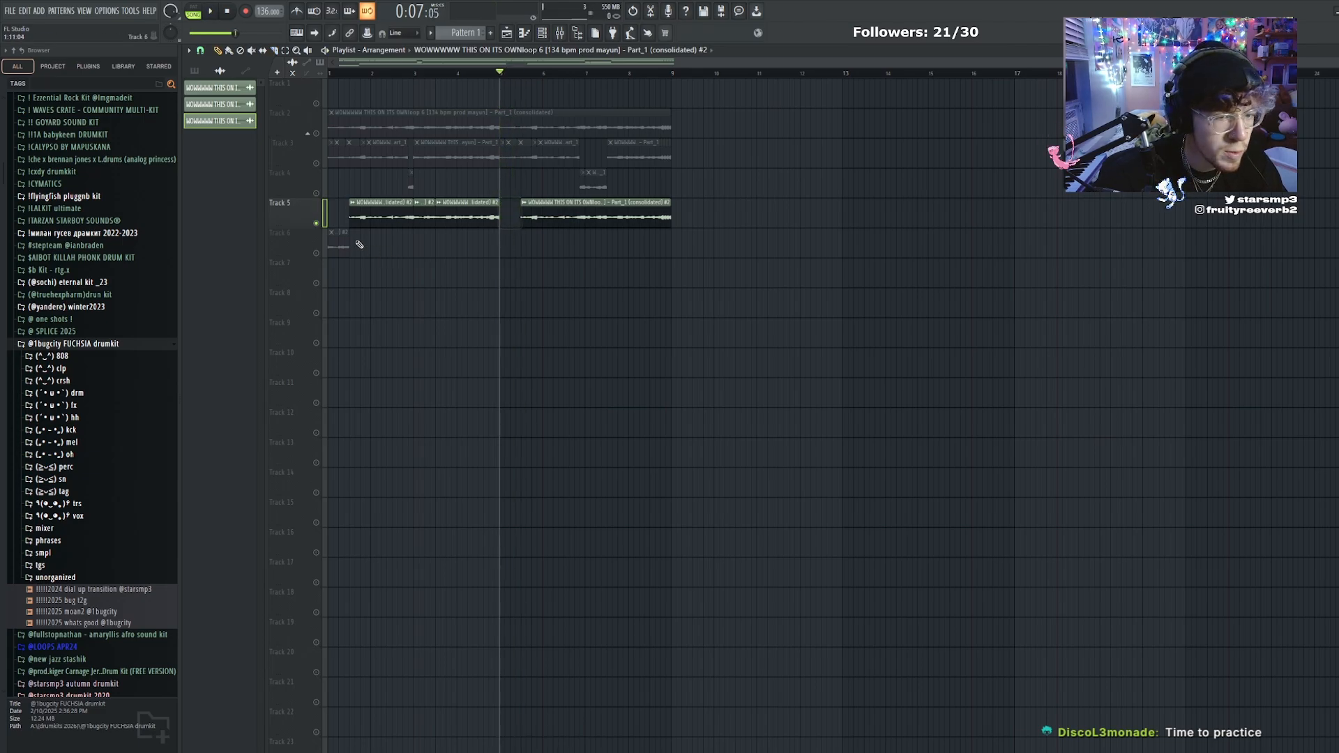
left_click(317, 254)
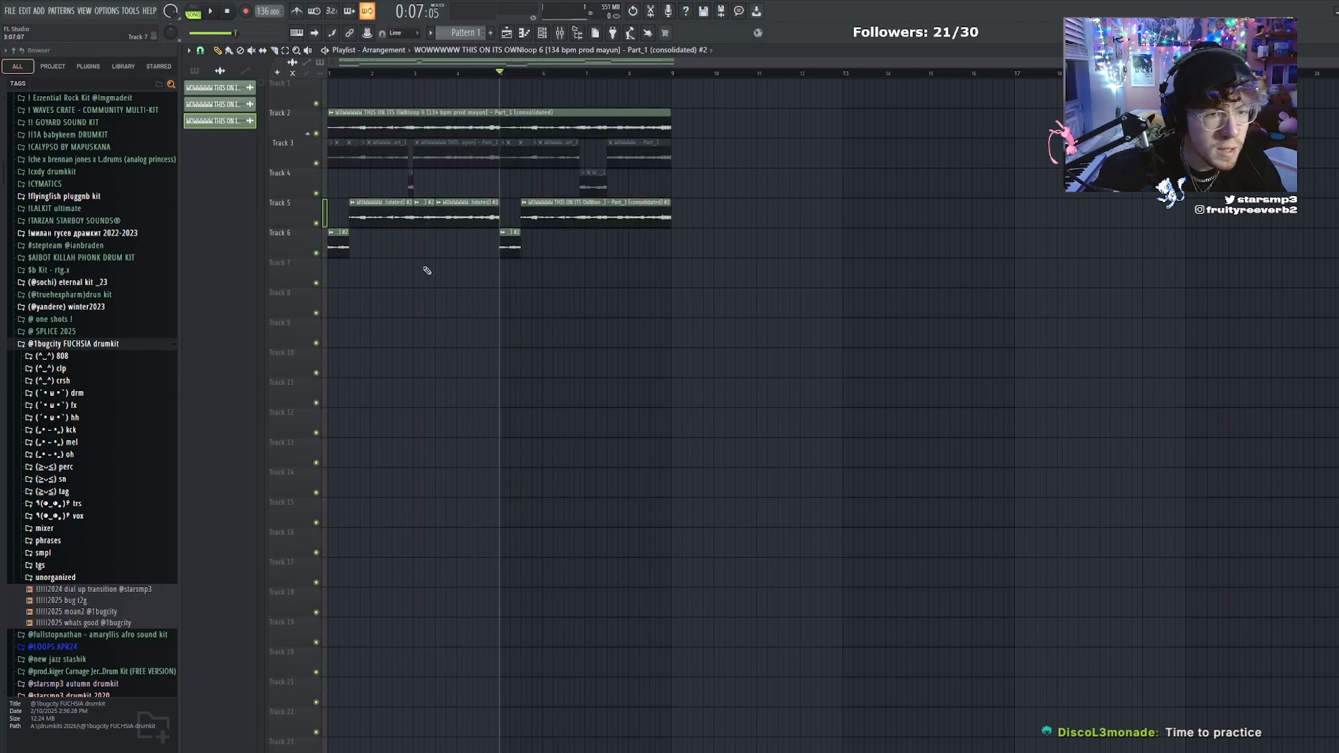
Play from the start and move the two short Track 6 slices up into the gaps on Track 5
left_click(346, 72)
key("space")
left_click_drag(589, 266, 313, 243)
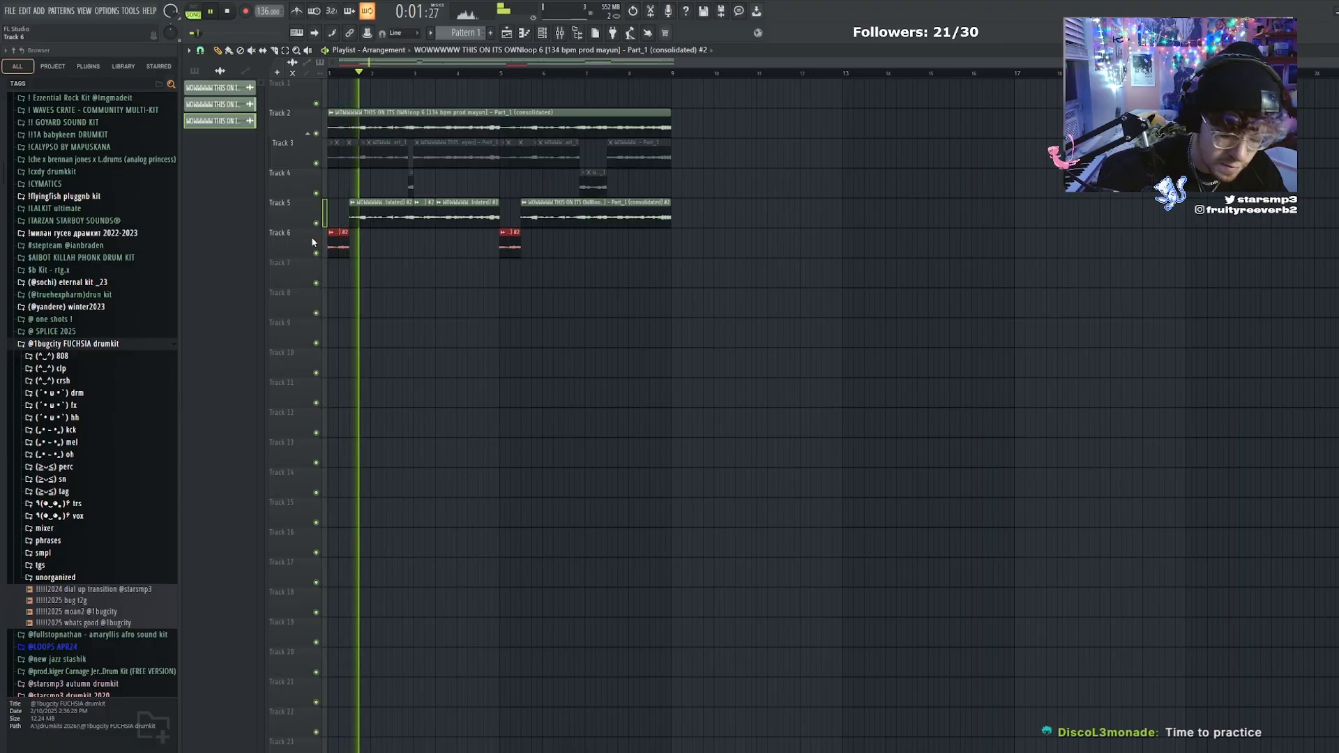
key("shift+Up")
left_click(488, 284, "ctrl")
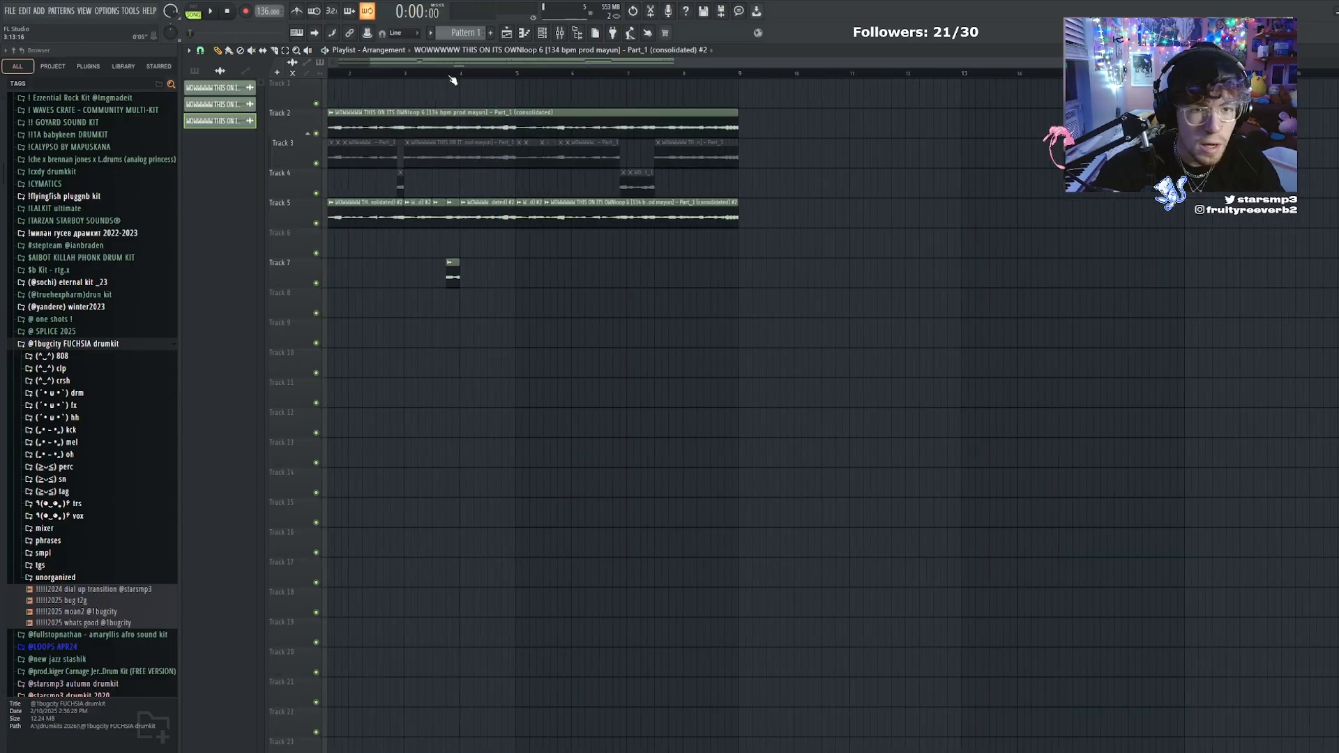
Return the playhead to the start and place short slices of the loop on Track 7 just before bars 2 and 4
scroll(454, 74, "up", 1)
left_click_drag(454, 64, 335, 68)
key("c")
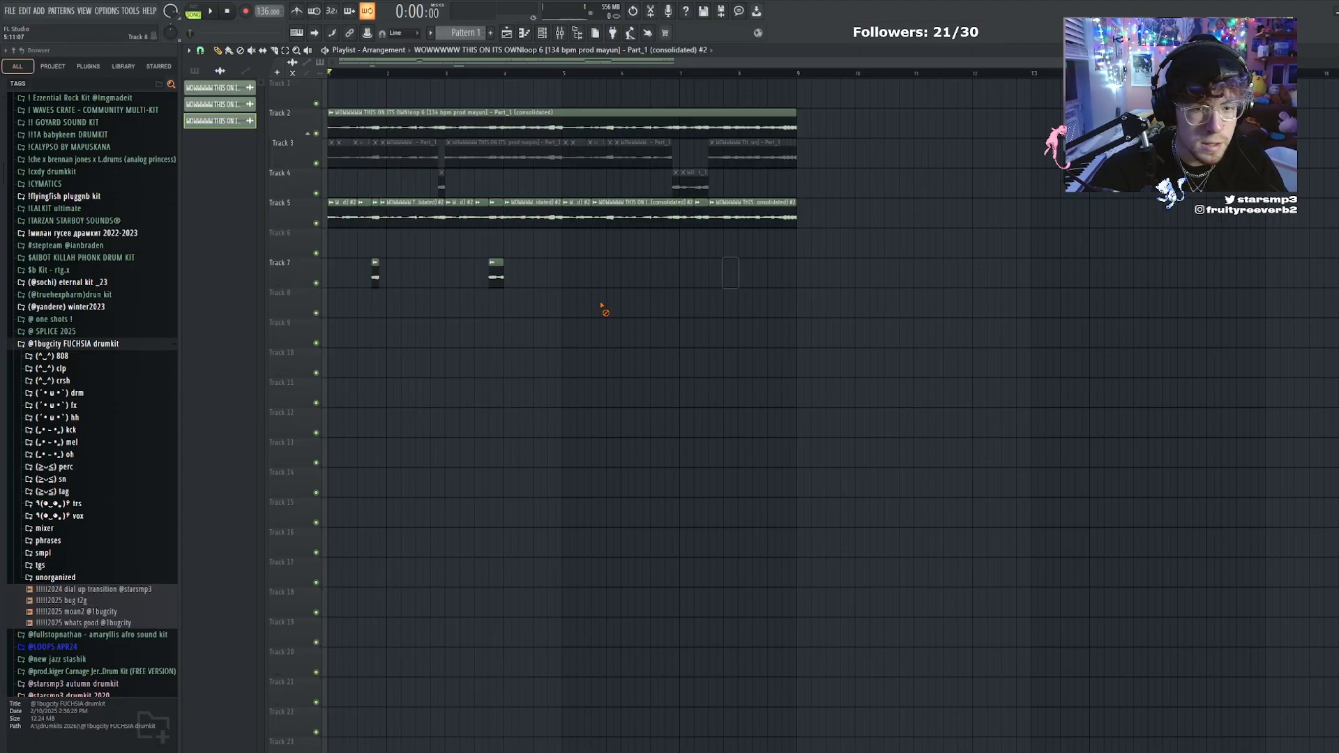
Solo Track 8, play it, and fill the end of its loop up to bar 9 with short repeated slices
right_click(316, 314)
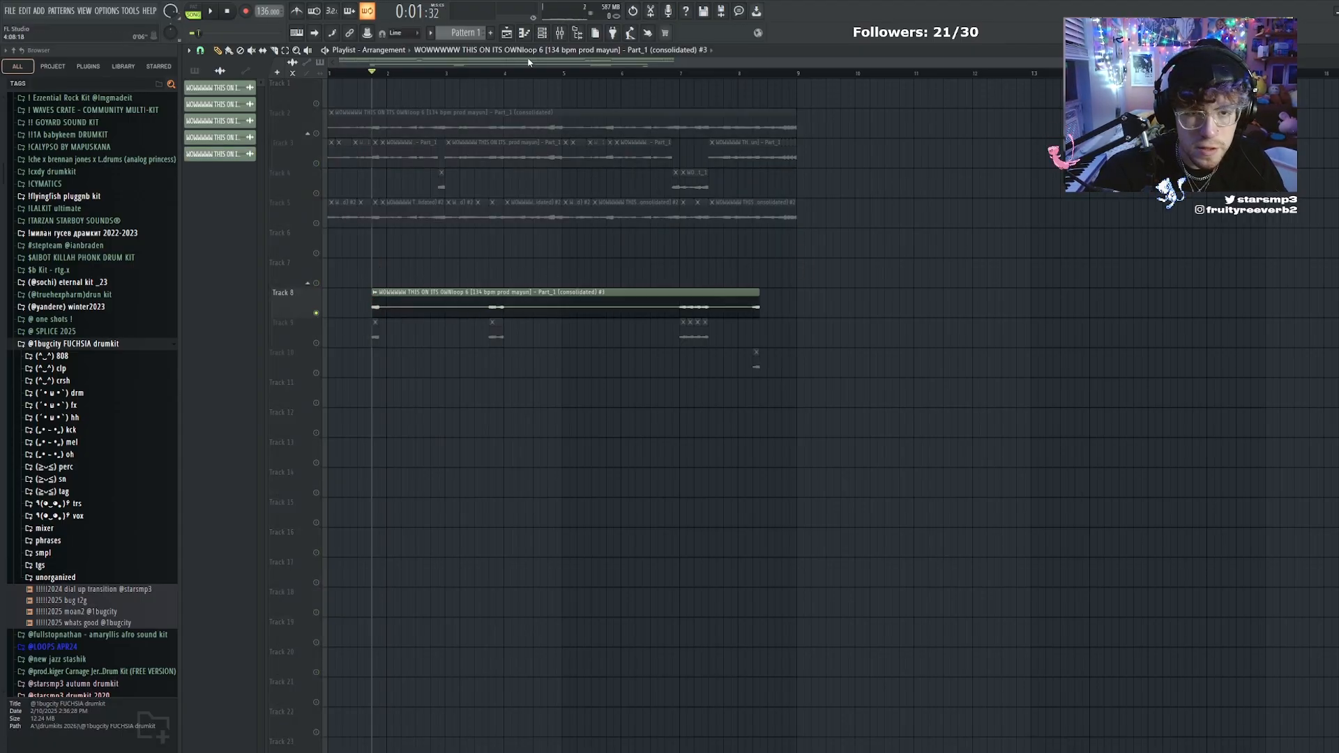
key("space")
left_click(560, 33)
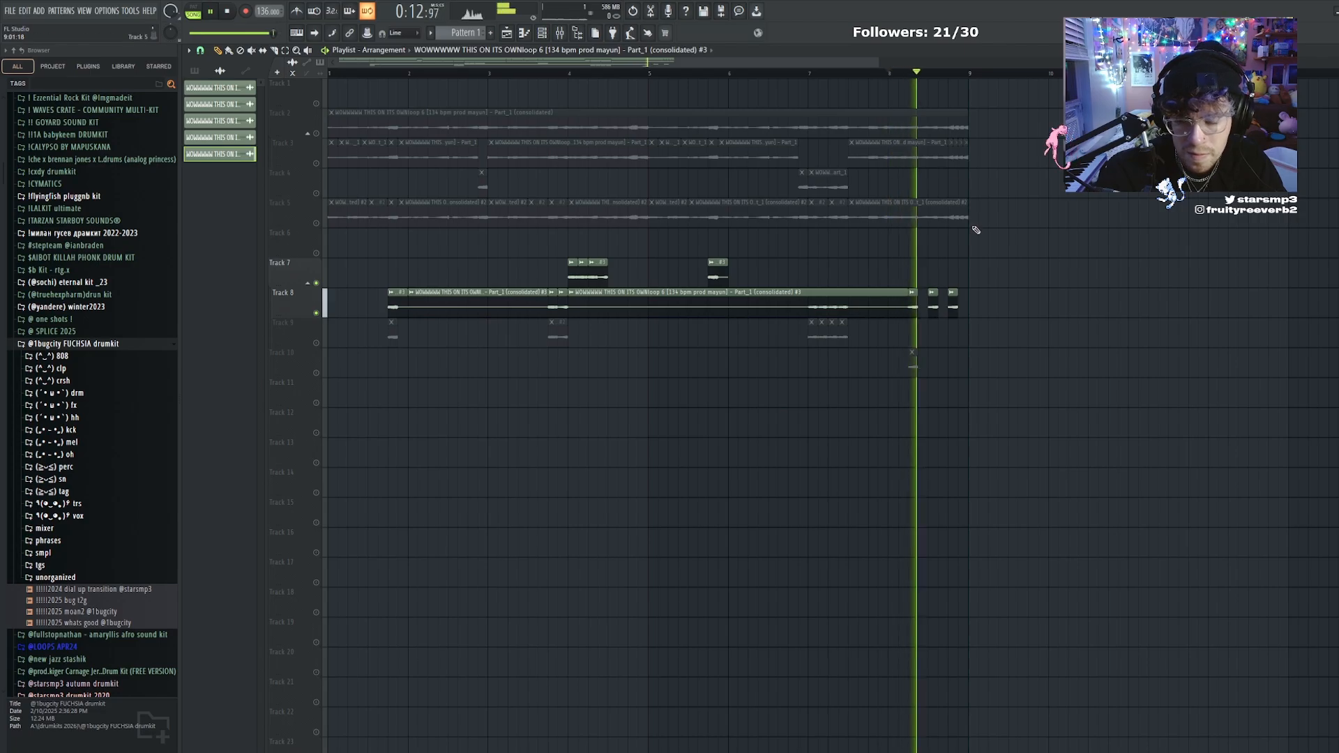
key("space")
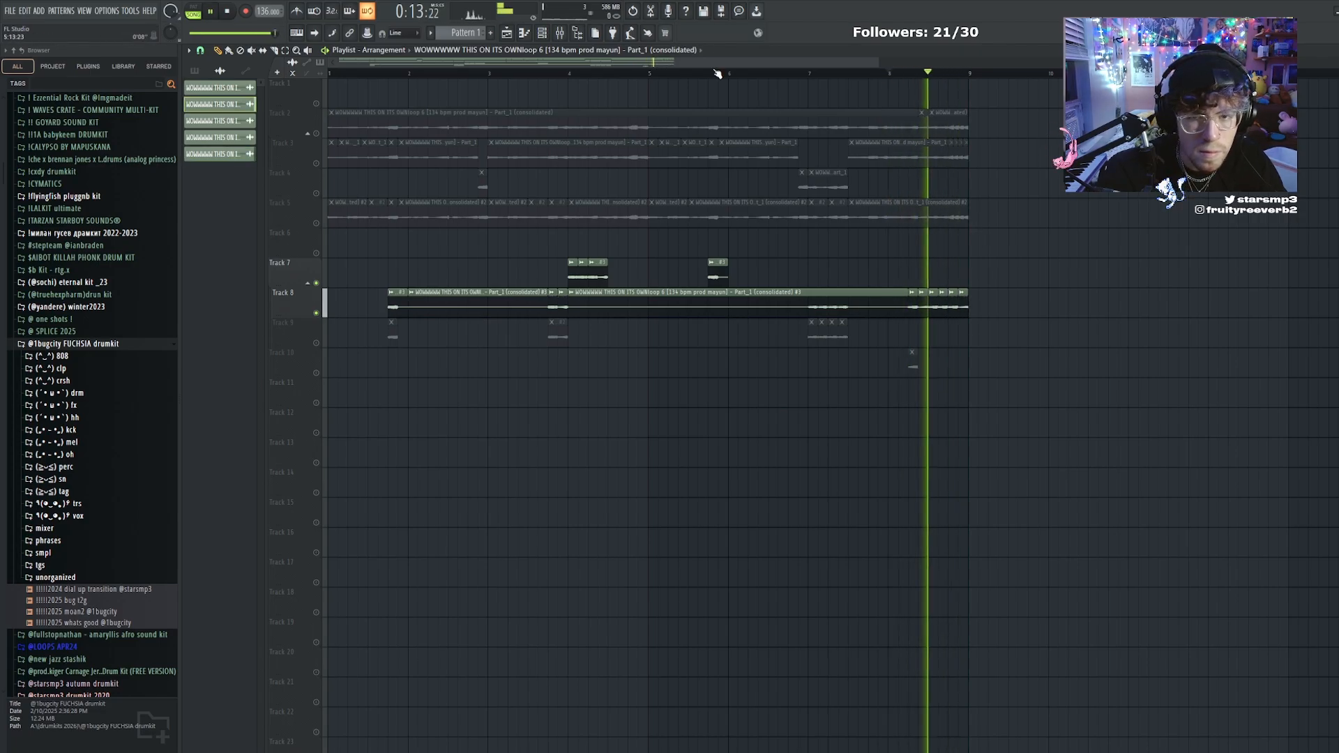
scroll(717, 74, "down", 3)
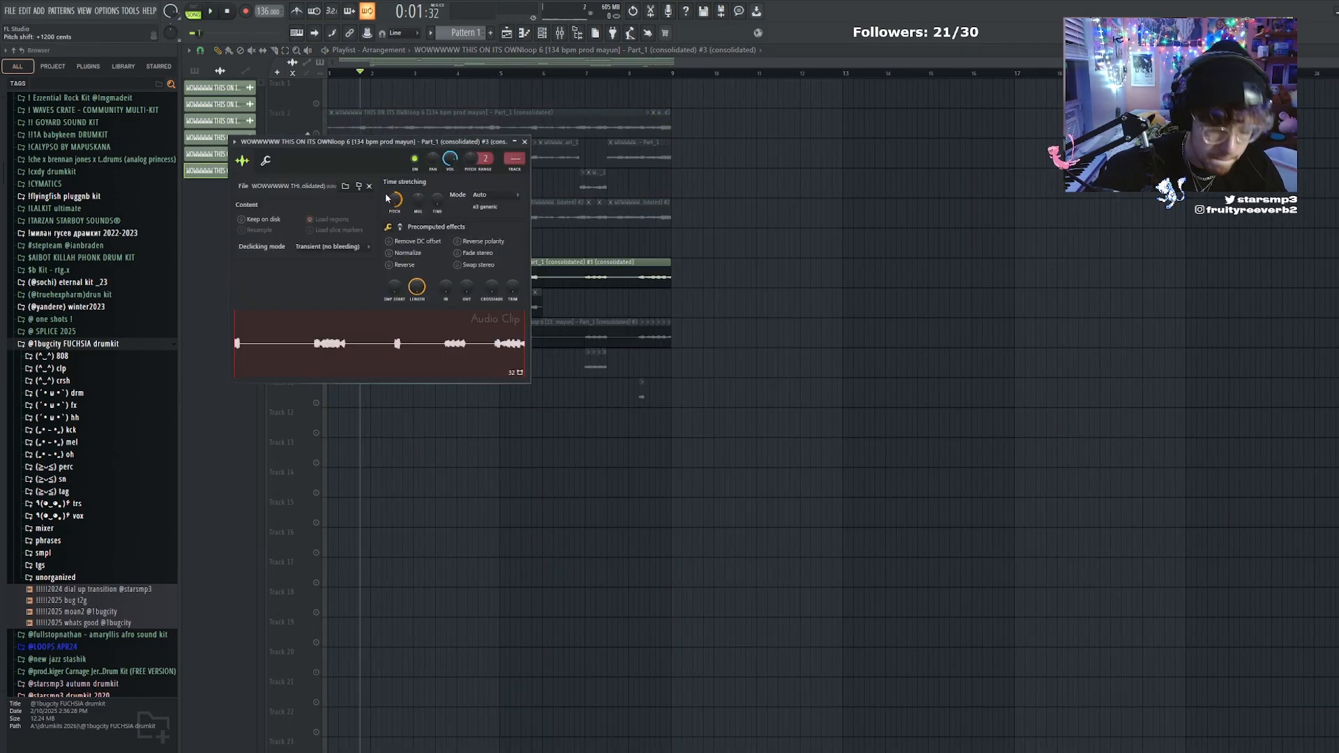
Route the consolidated Track 7 clip to its own mixer track and add Portal in slot 3 with the Tremble Reflection preset
key("ctrl+l")
key("space")
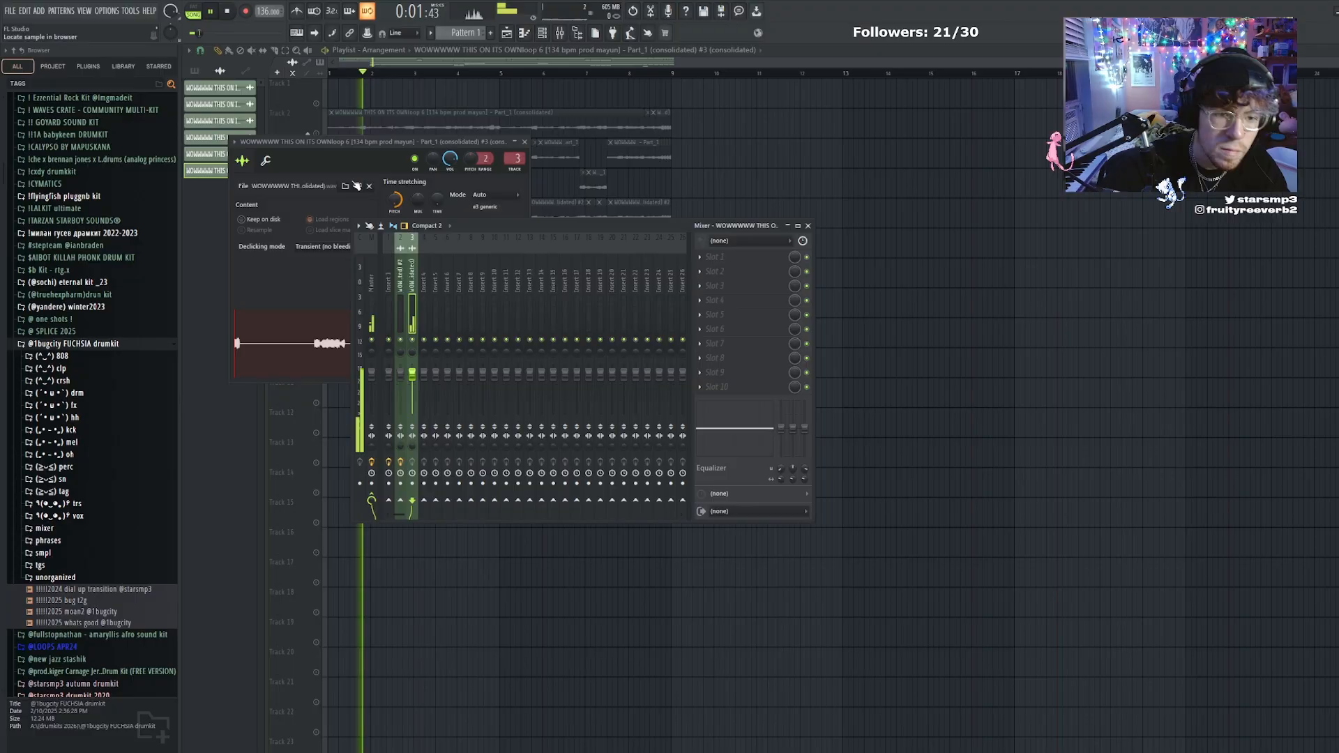
left_click(742, 290)
left_click(847, 597)
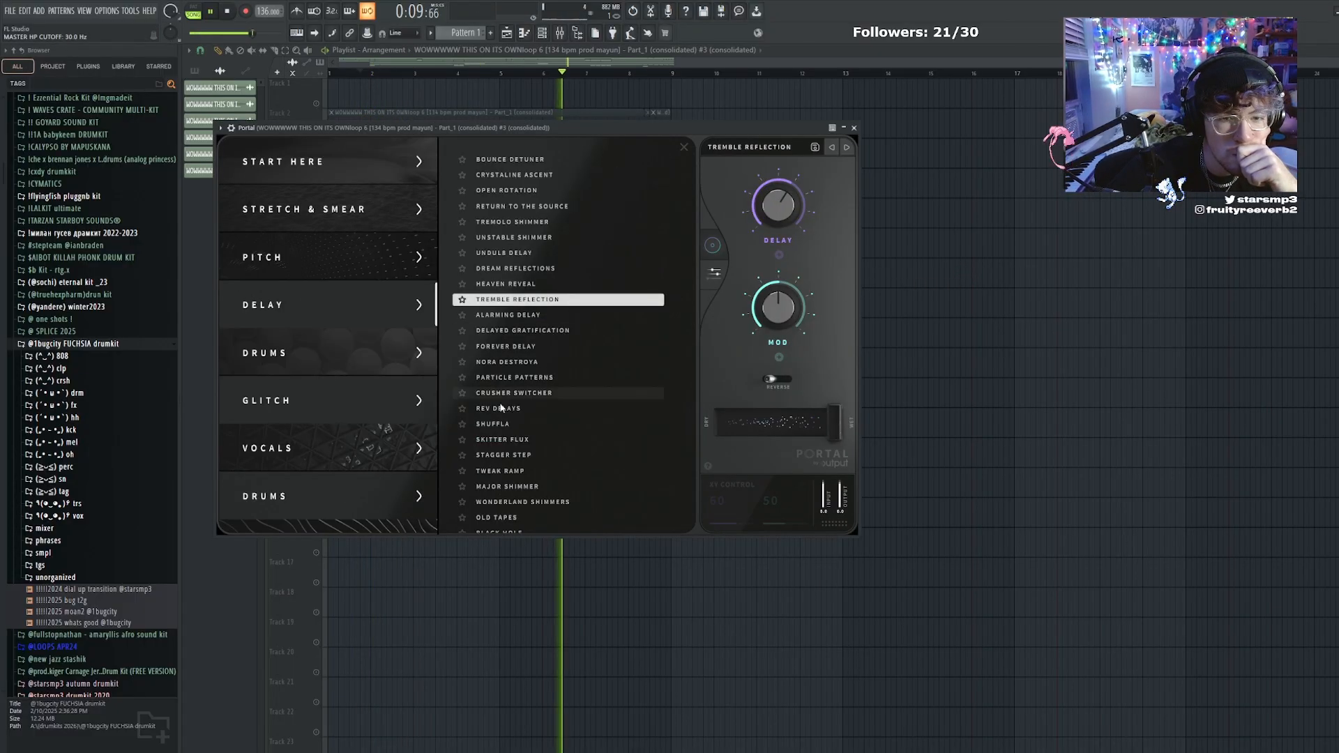
key("F12")
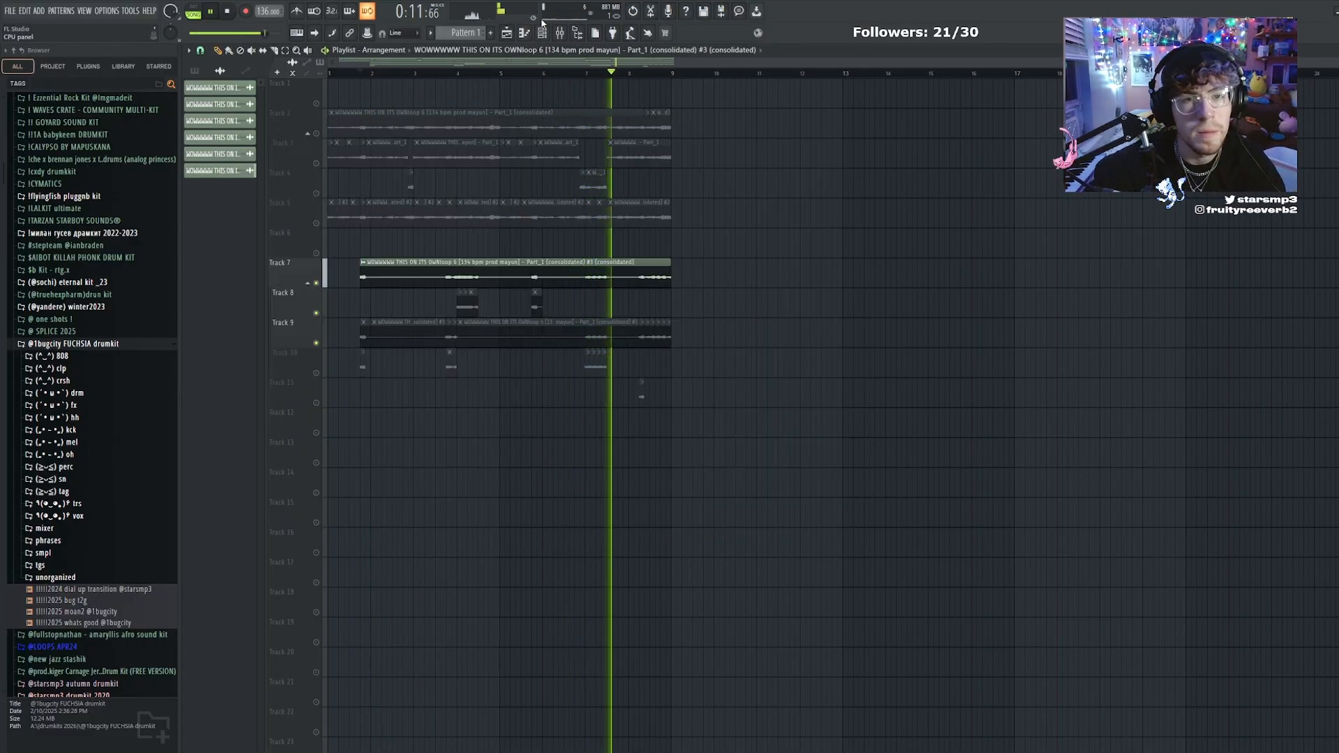
Toggle the solo on Track 5 to bring all playlist tracks back into playback
left_click(560, 32)
right_click(983, 310)
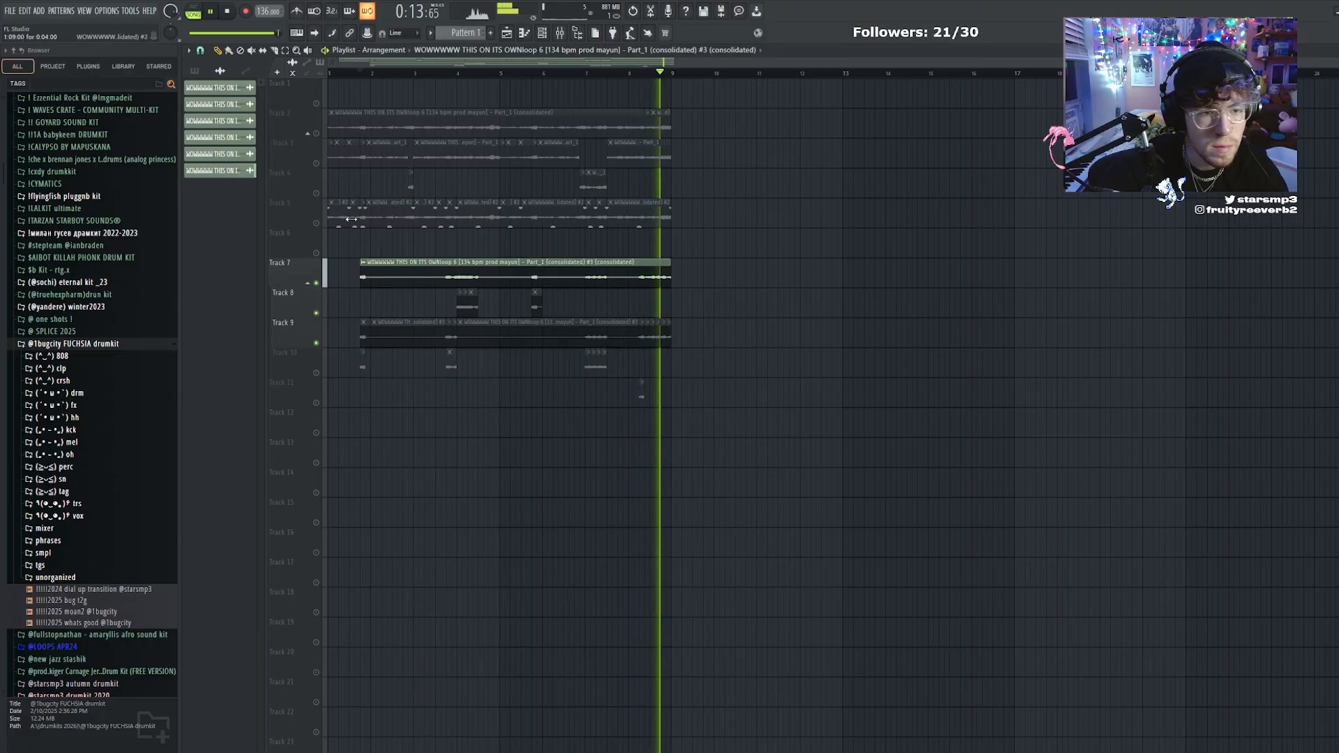
right_click(316, 223)
right_click(315, 224)
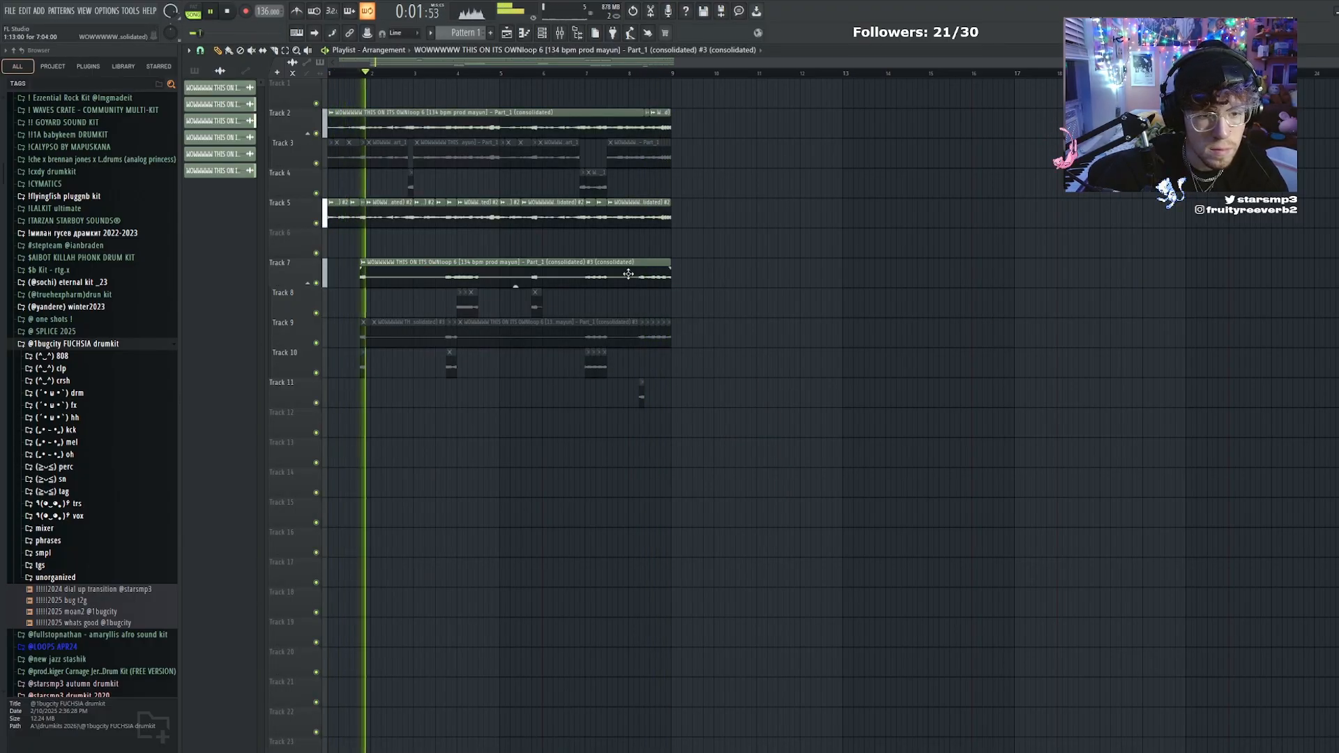
Add Fruity Delay 3 in slot 5 of the consolidated Track 7 clip's mixer track and turn down its wet output
key("F9")
left_click(745, 312)
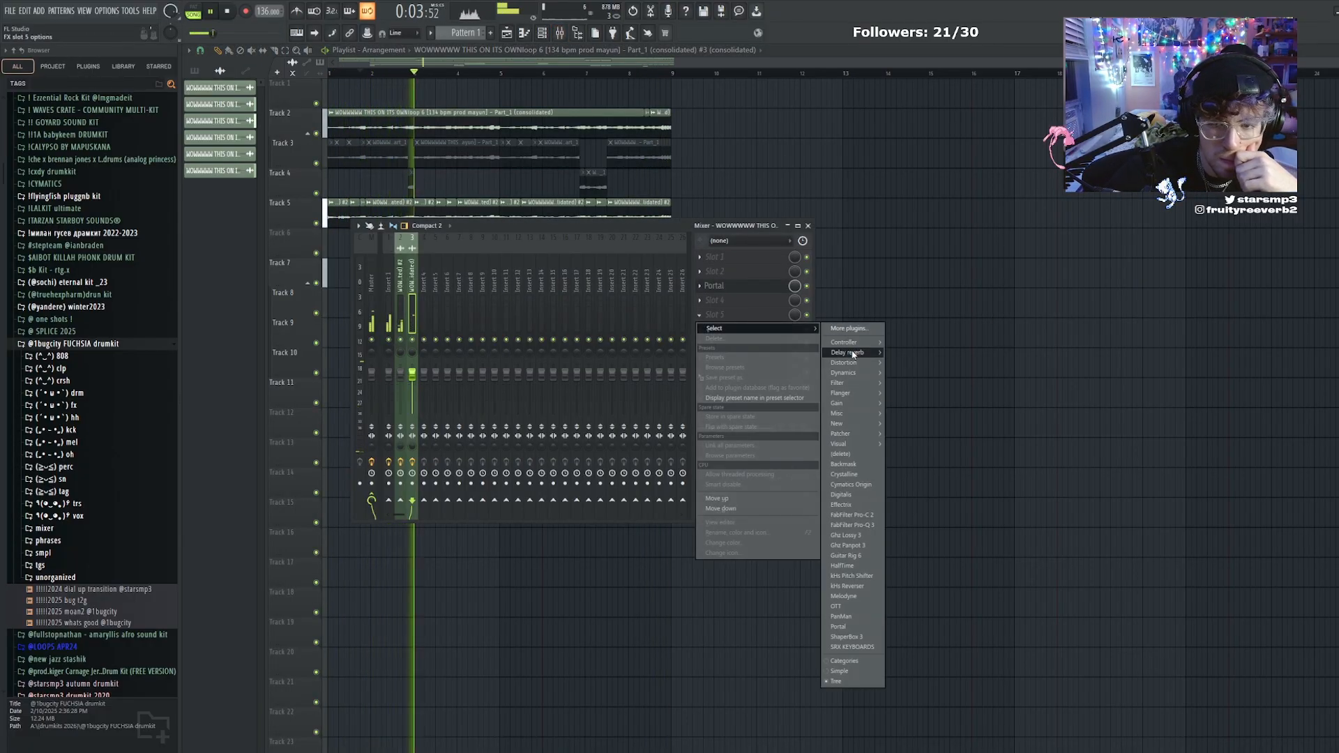
mouse_move(847, 352)
left_click(920, 374)
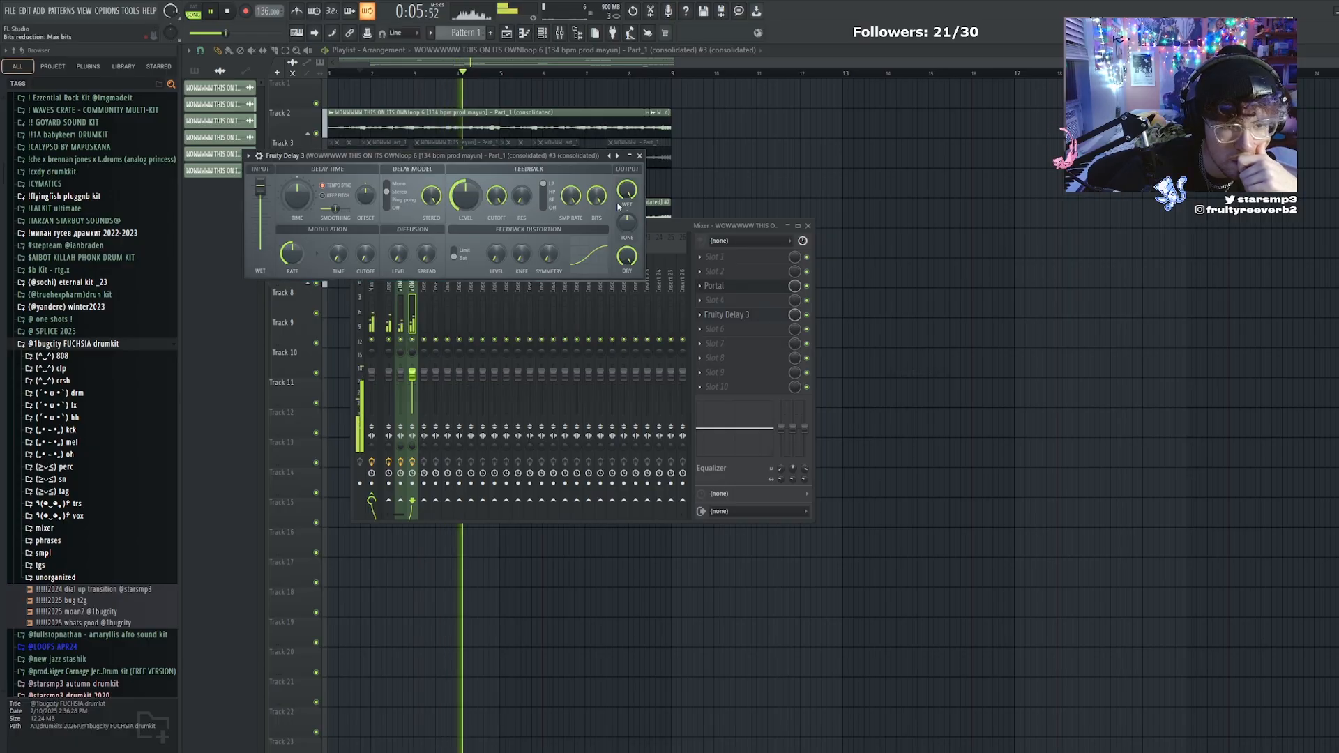
left_click_drag(627, 189, 627, 218)
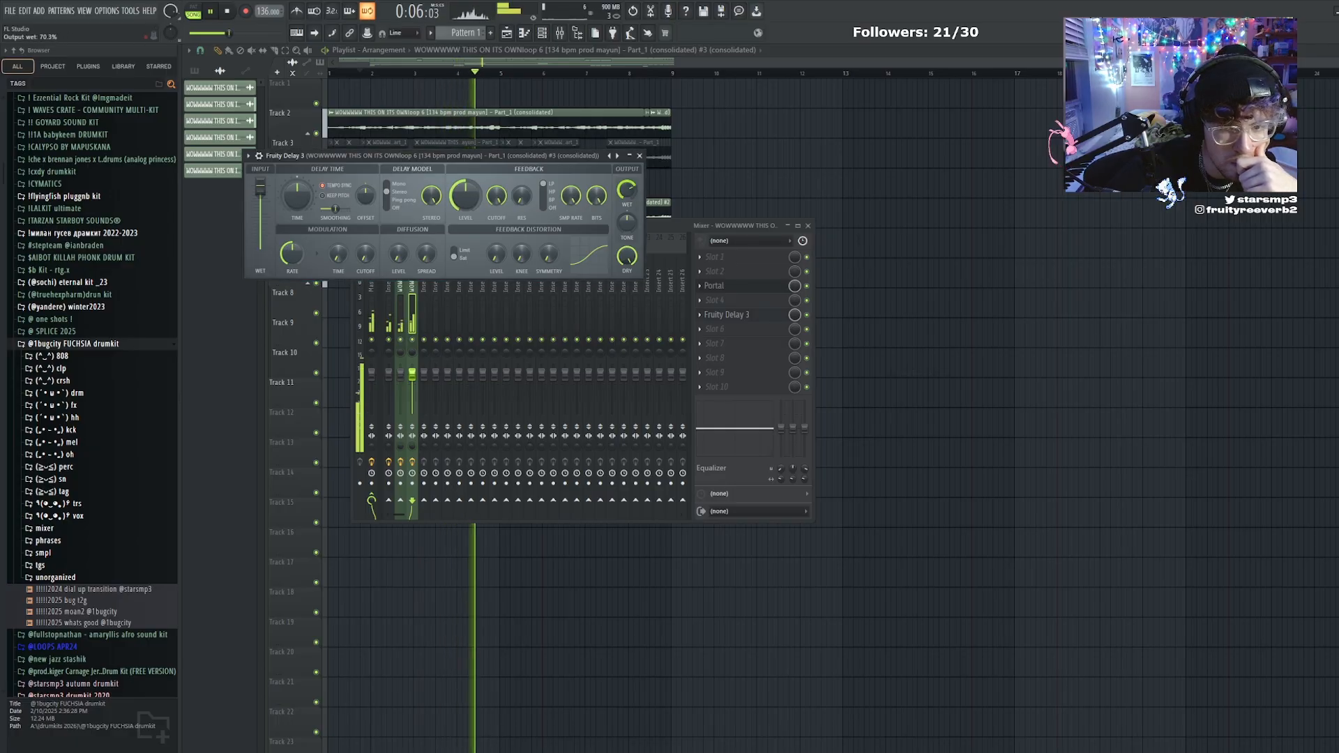
Load ShaperBox 3 in slot 6 of the same mixer track and add its Pan shaper
left_click(729, 344)
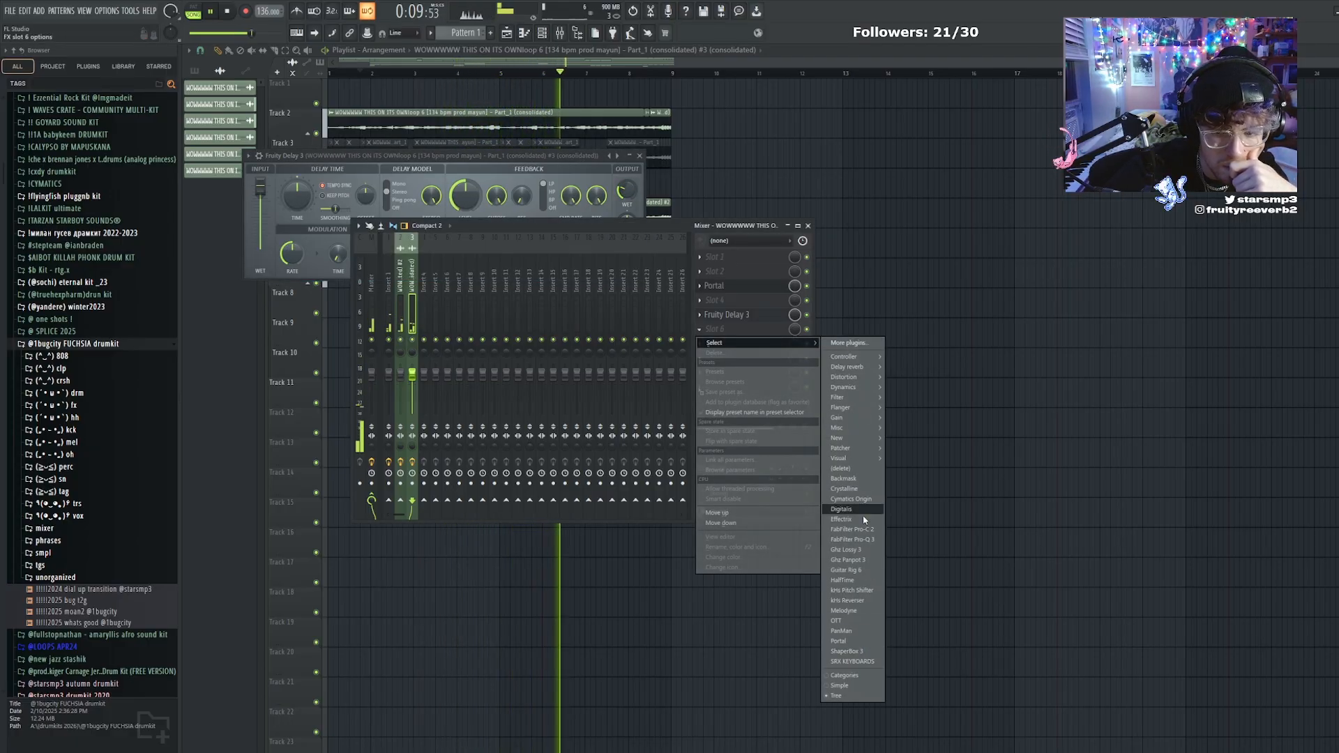
left_click(848, 652)
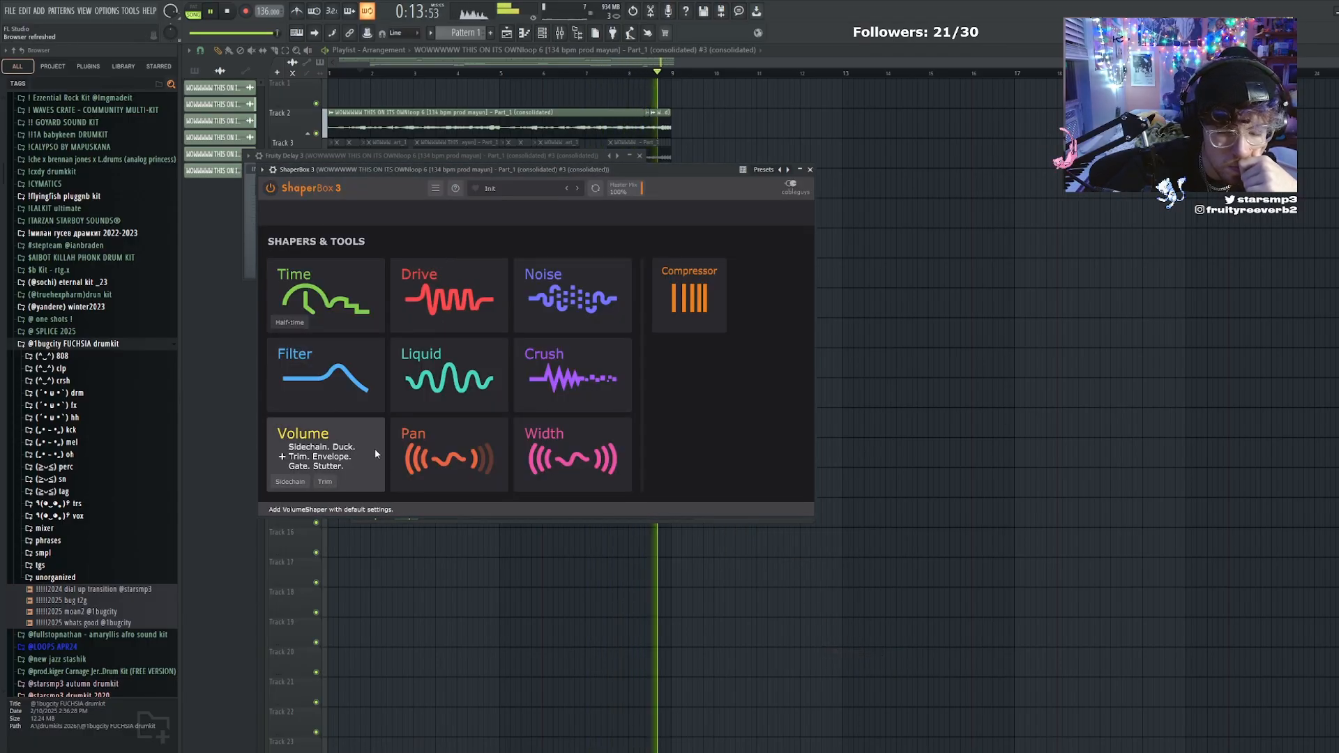
left_click(446, 454)
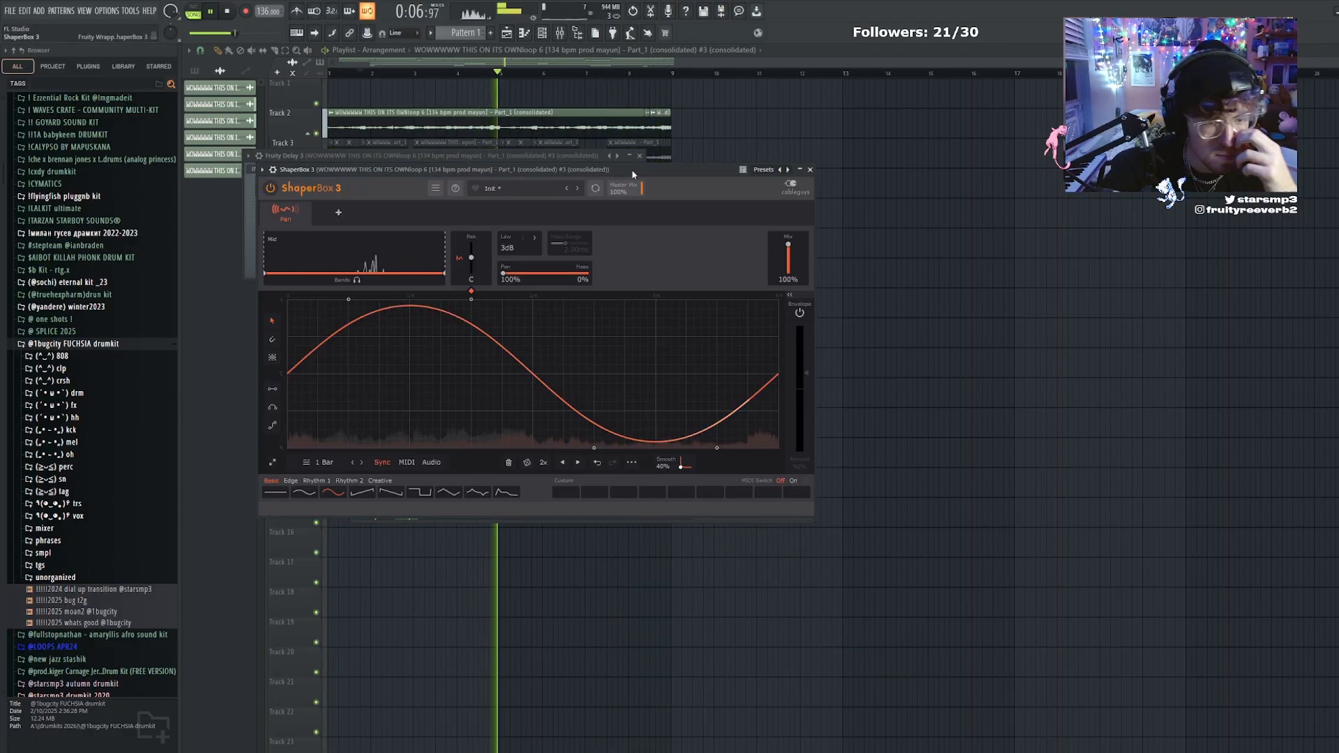
left_click(563, 33)
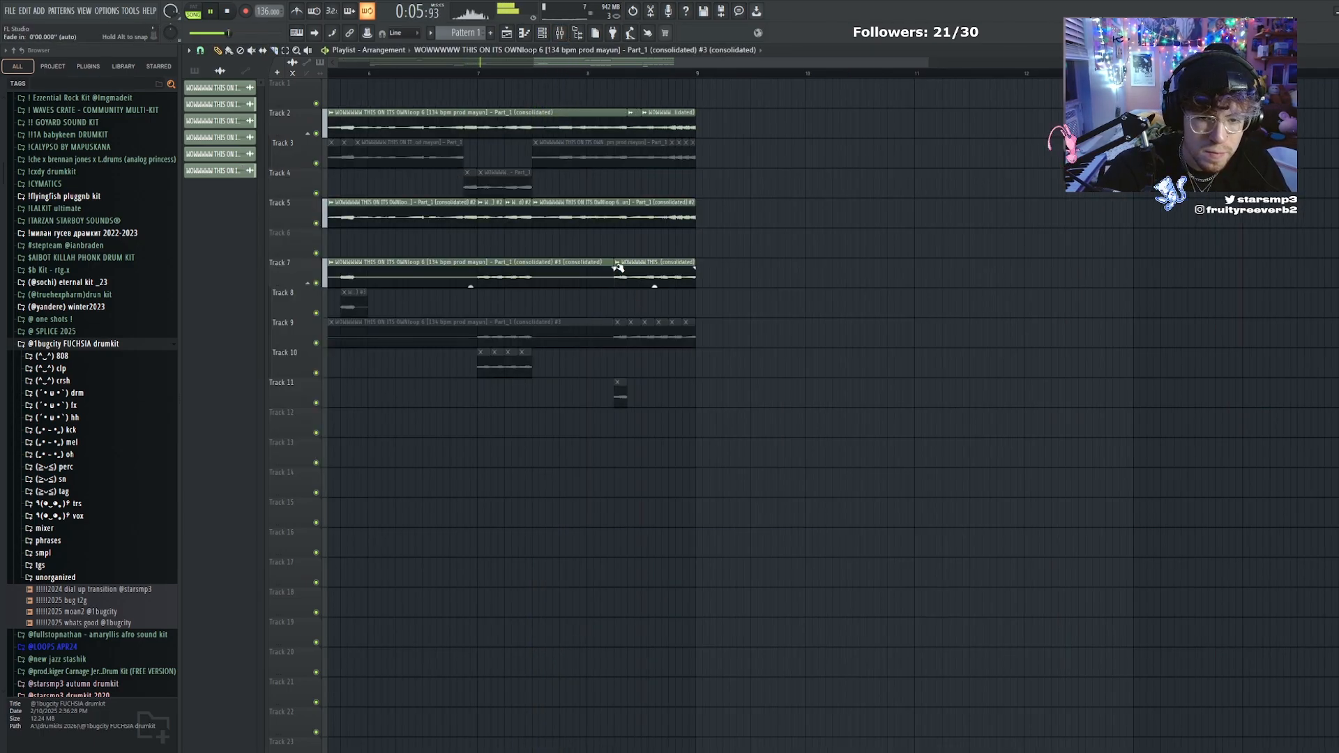
Make the last Track 7 slice before bar 9 unique, reverse it and slip its audio inside the clip
right_click(618, 266)
left_click(657, 343)
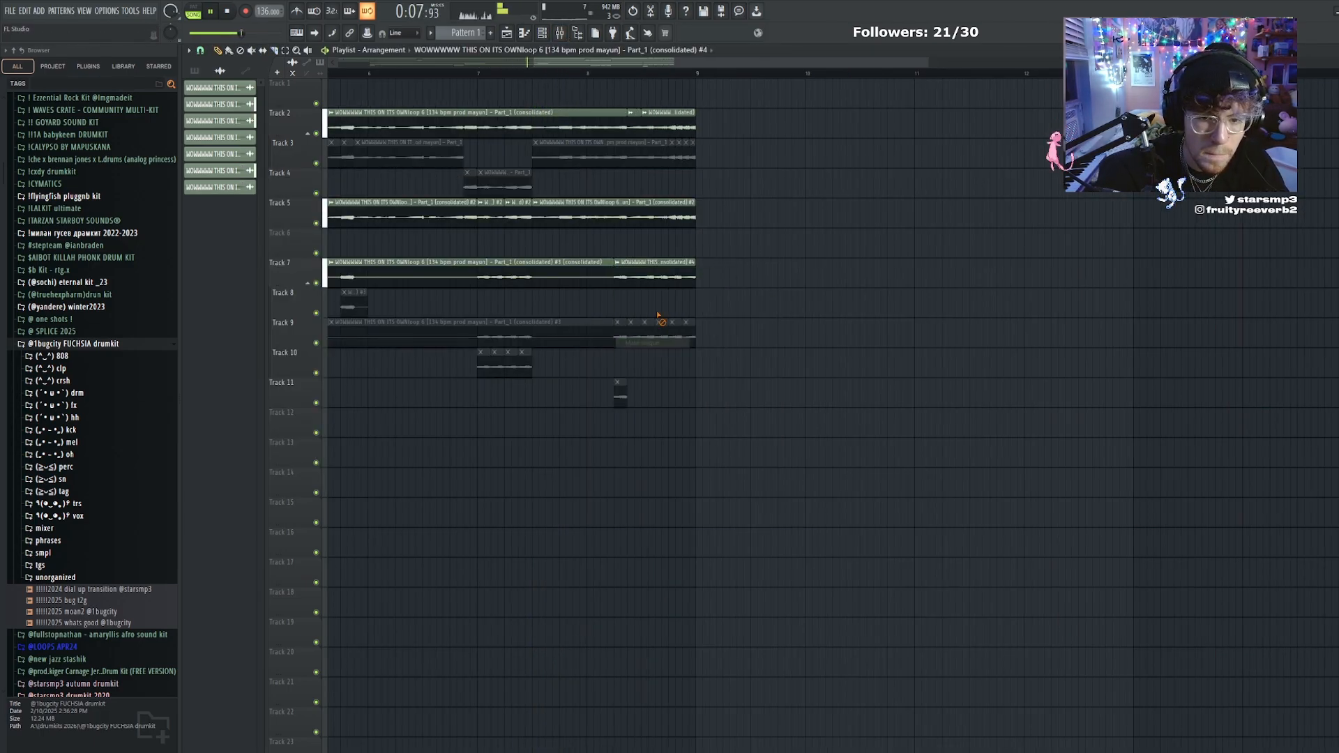
double_click(422, 277)
left_click(420, 280)
key("Escape")
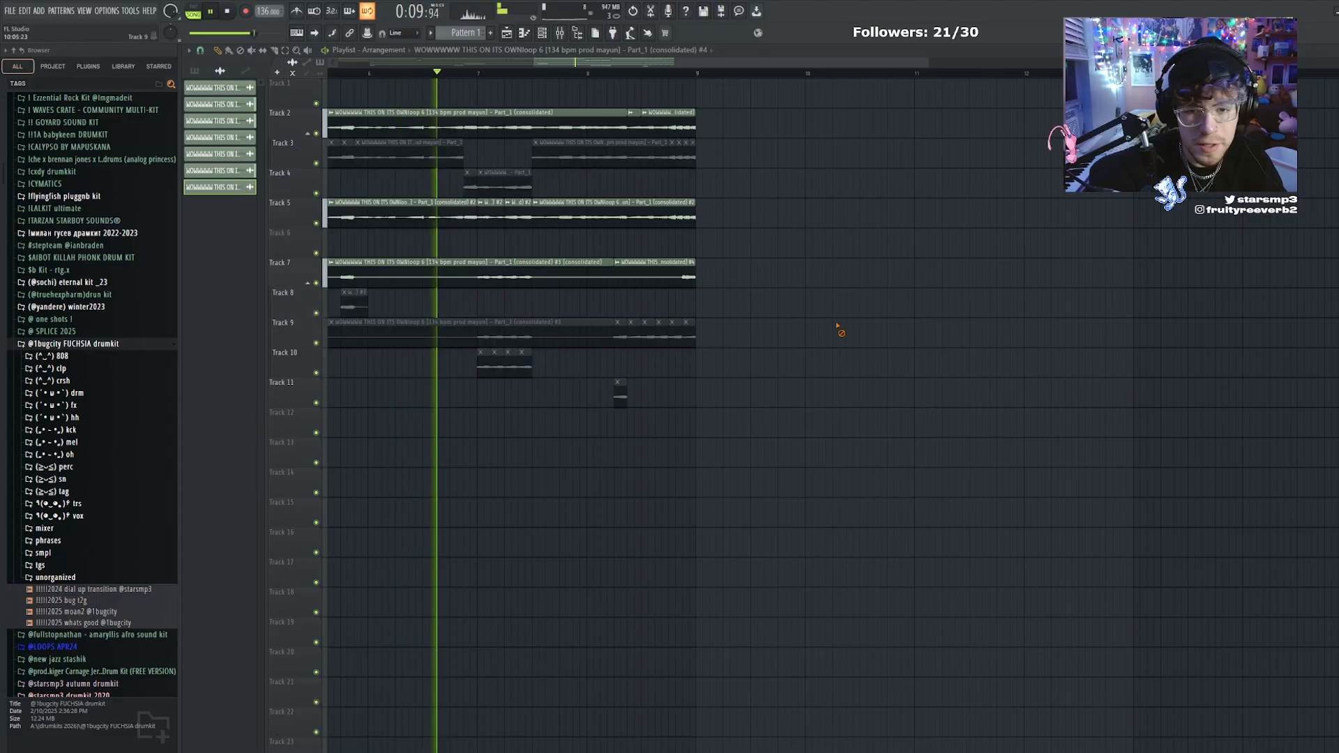
key("s")
left_click_drag(654, 272, 382, 305)
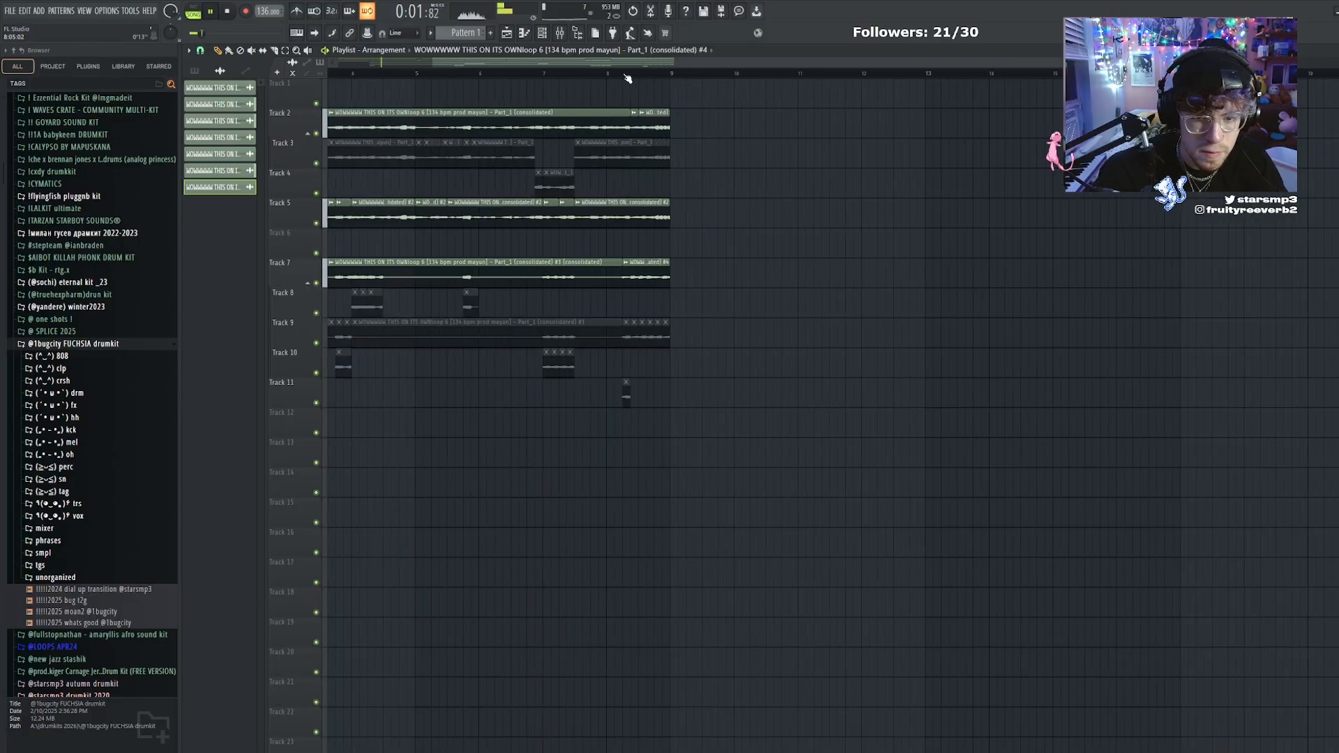
Add a second Portal in slot 2 of the clip's mixer track and load the Unstable Shimmer delay preset
left_click(848, 584)
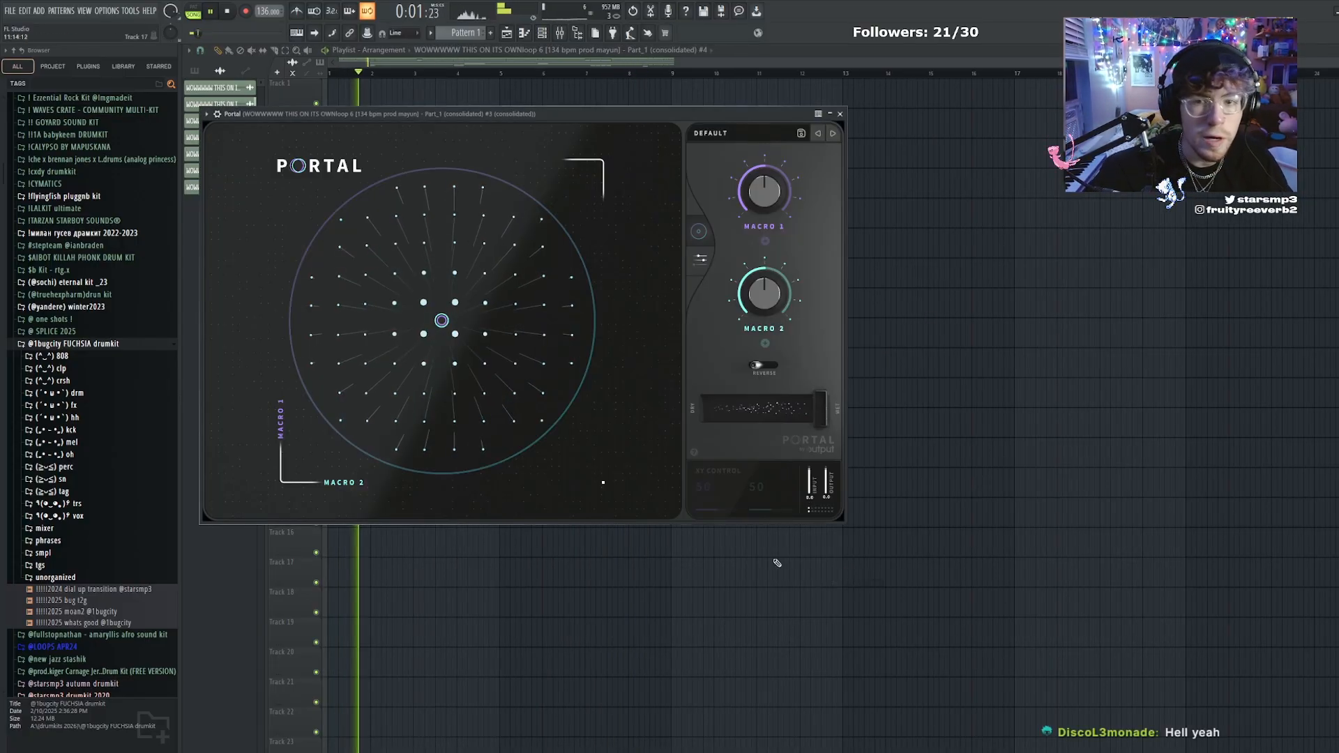
left_click(720, 134)
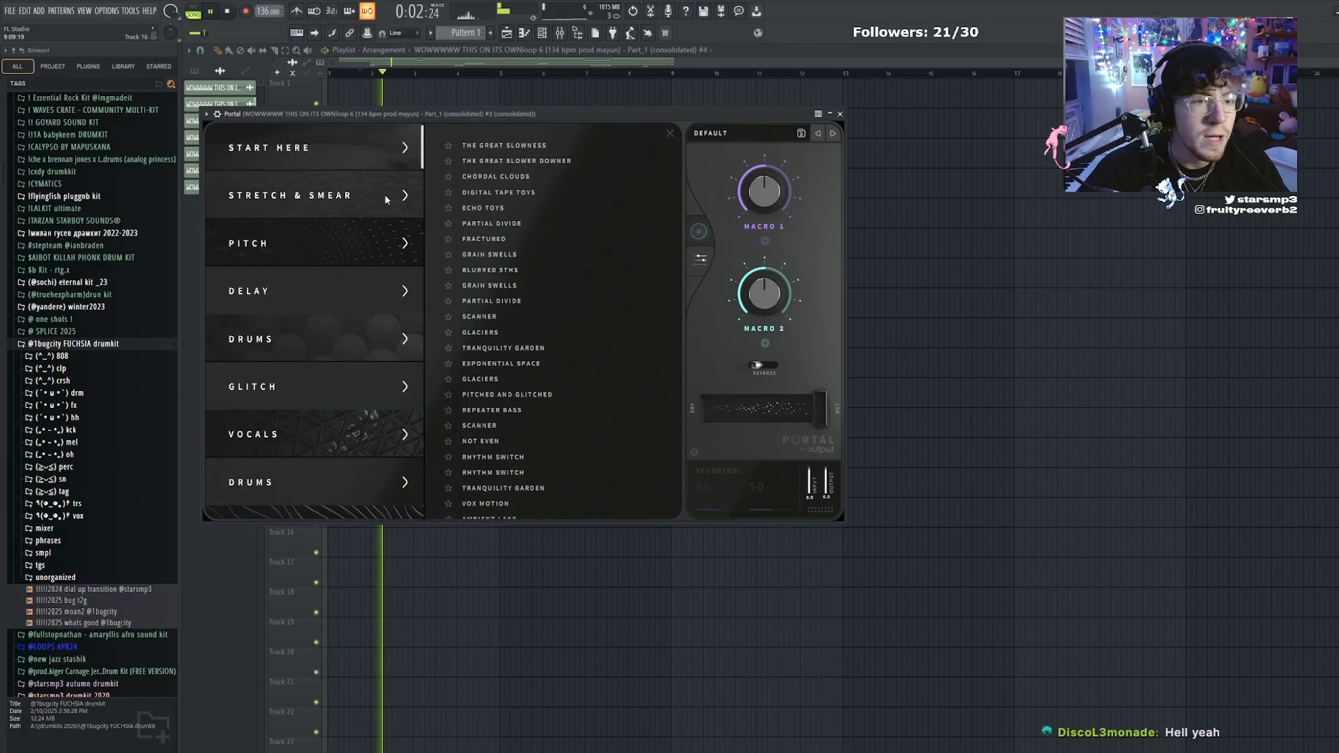
left_click(345, 278)
left_click(501, 224)
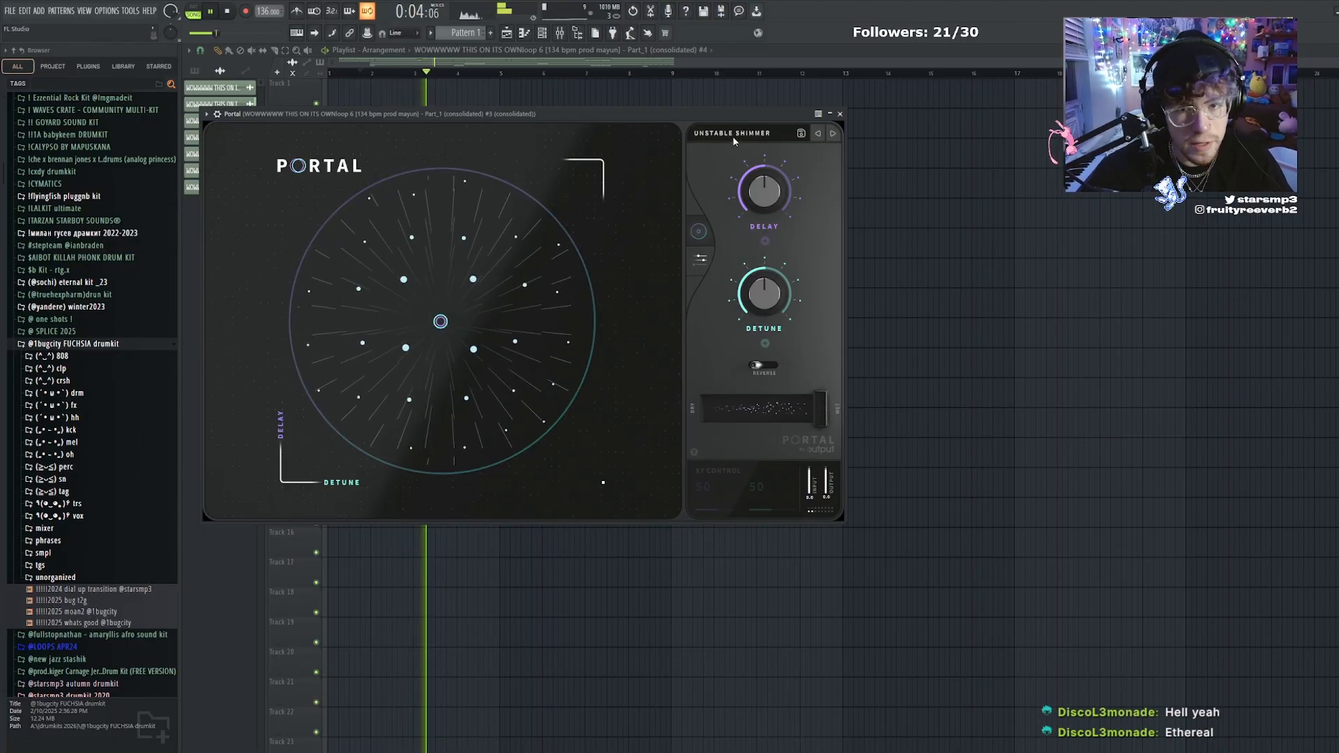
Arrange the Portal and mixer windows so both are reachable, and switch Portal to the Dream Reflections preset
left_click_drag(744, 113, 1163, 220)
left_click_drag(559, 228, 367, 462)
left_click_drag(941, 224, 878, 211)
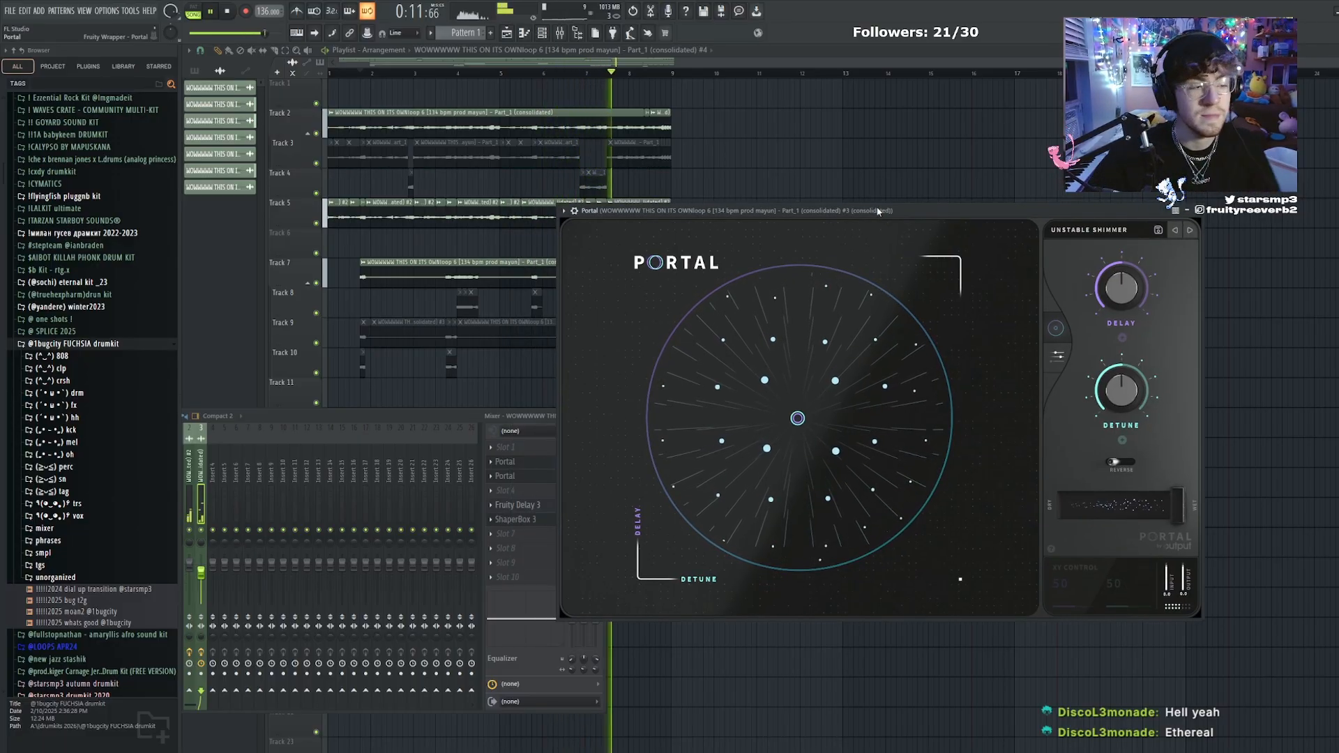
left_click_drag(458, 414, 646, 403)
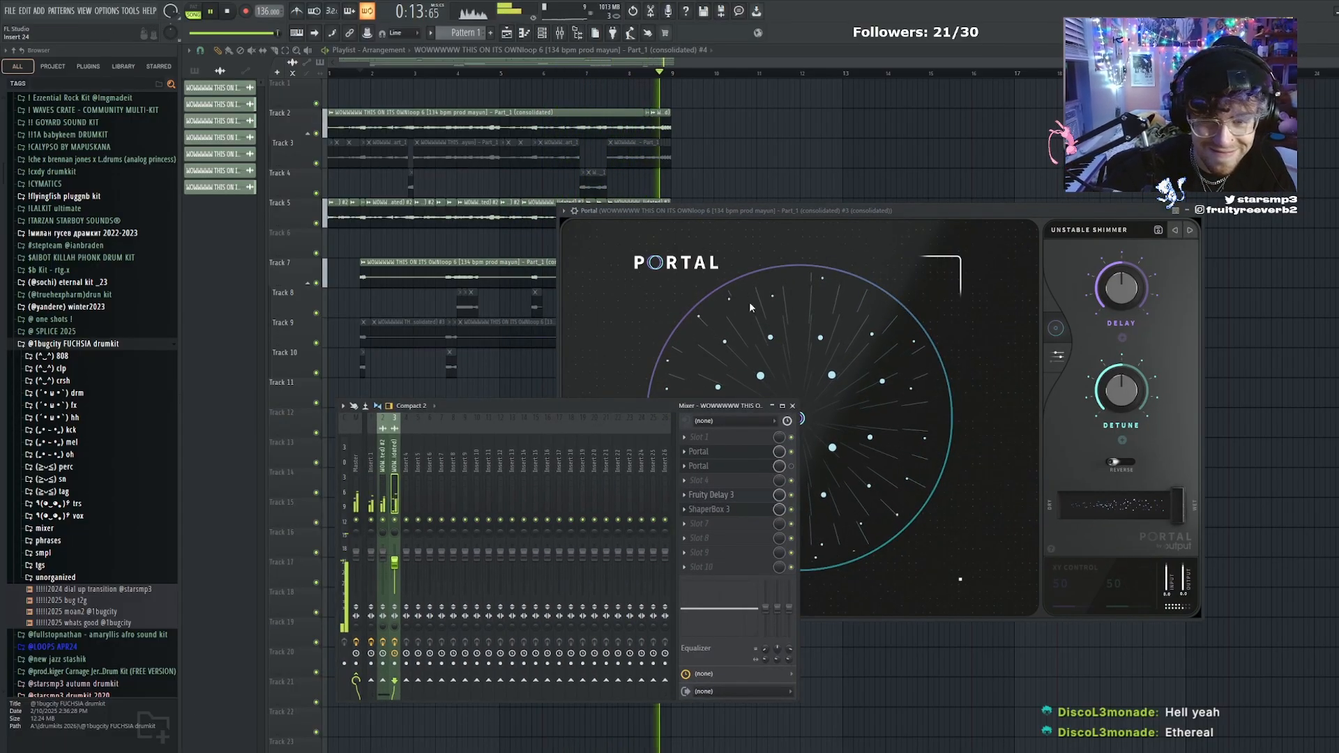
left_click(1068, 237)
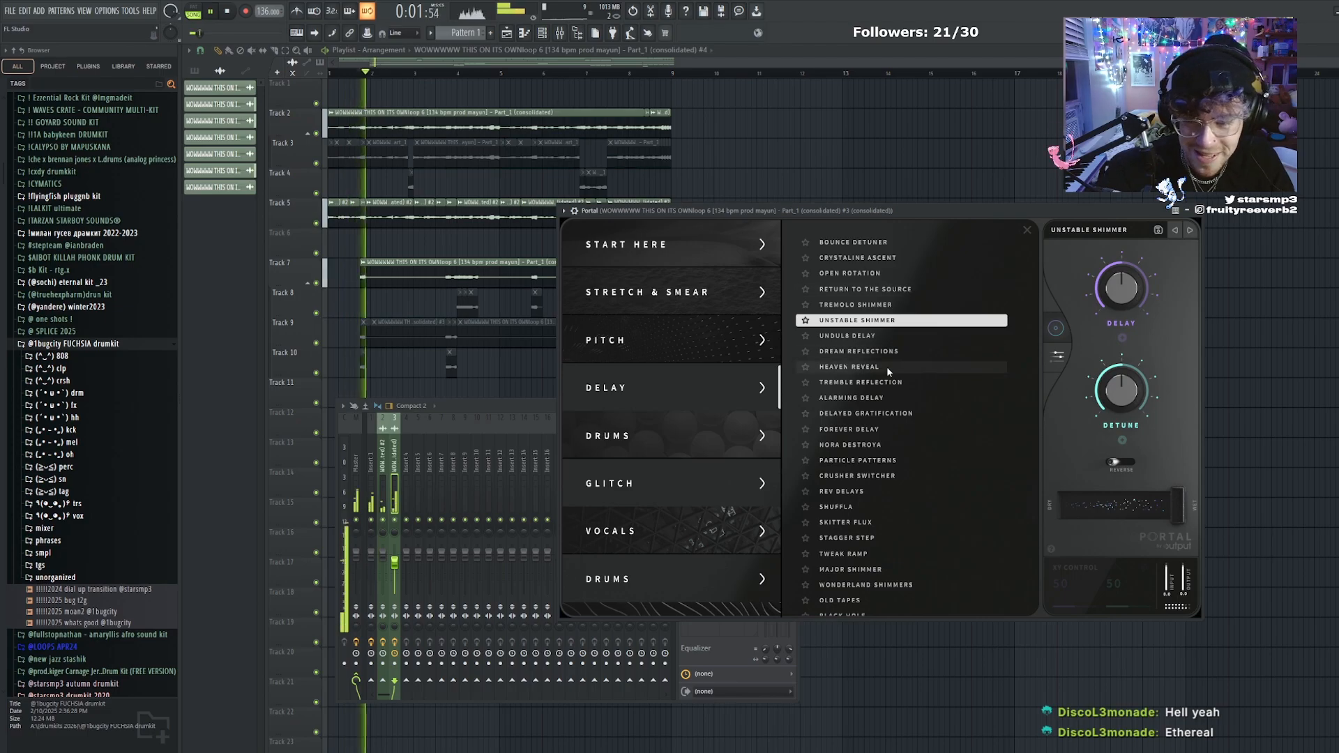
left_click(896, 352)
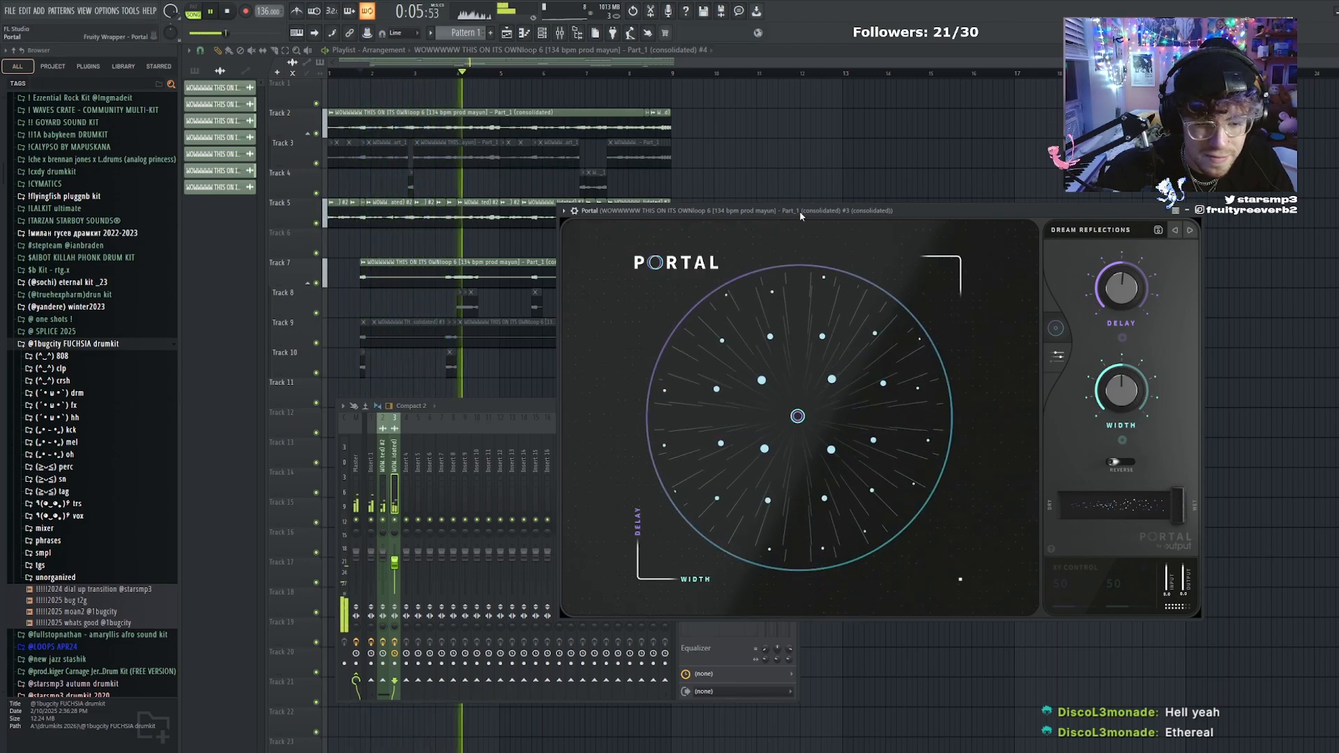
left_click(1091, 229)
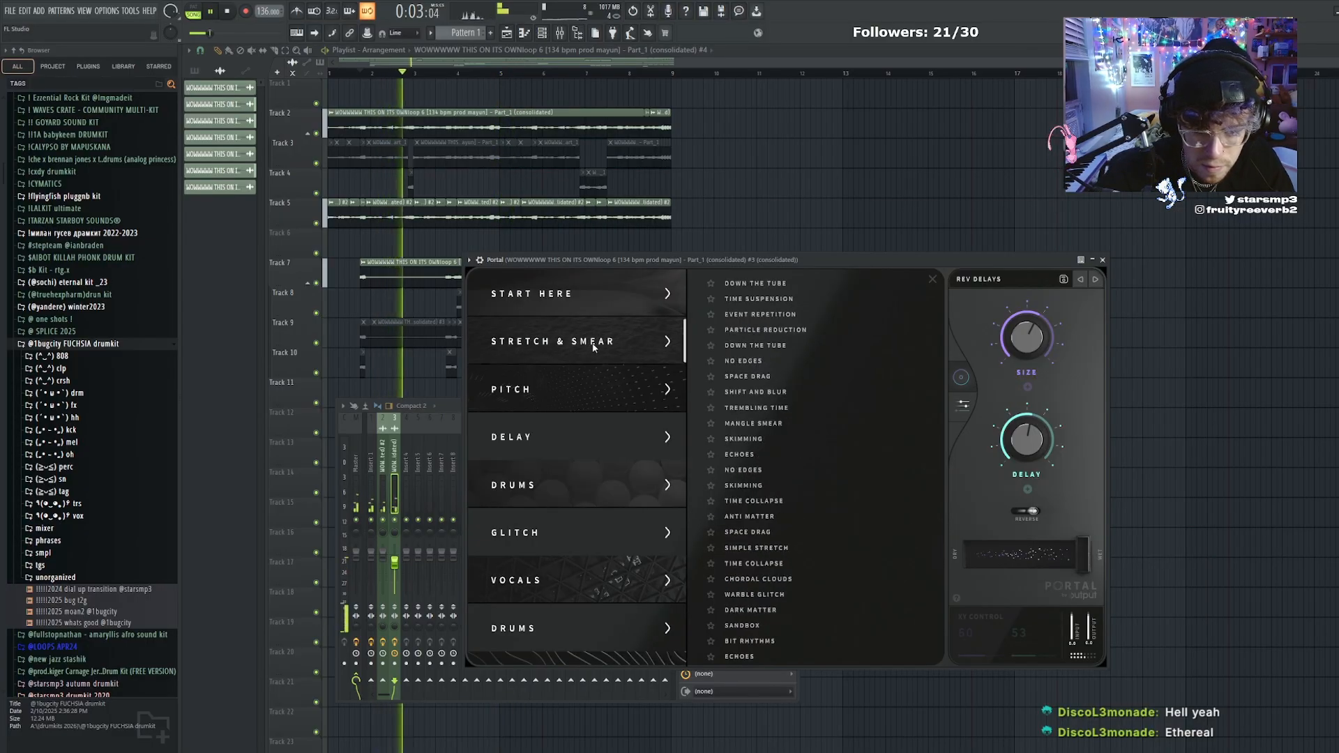
left_click(747, 376)
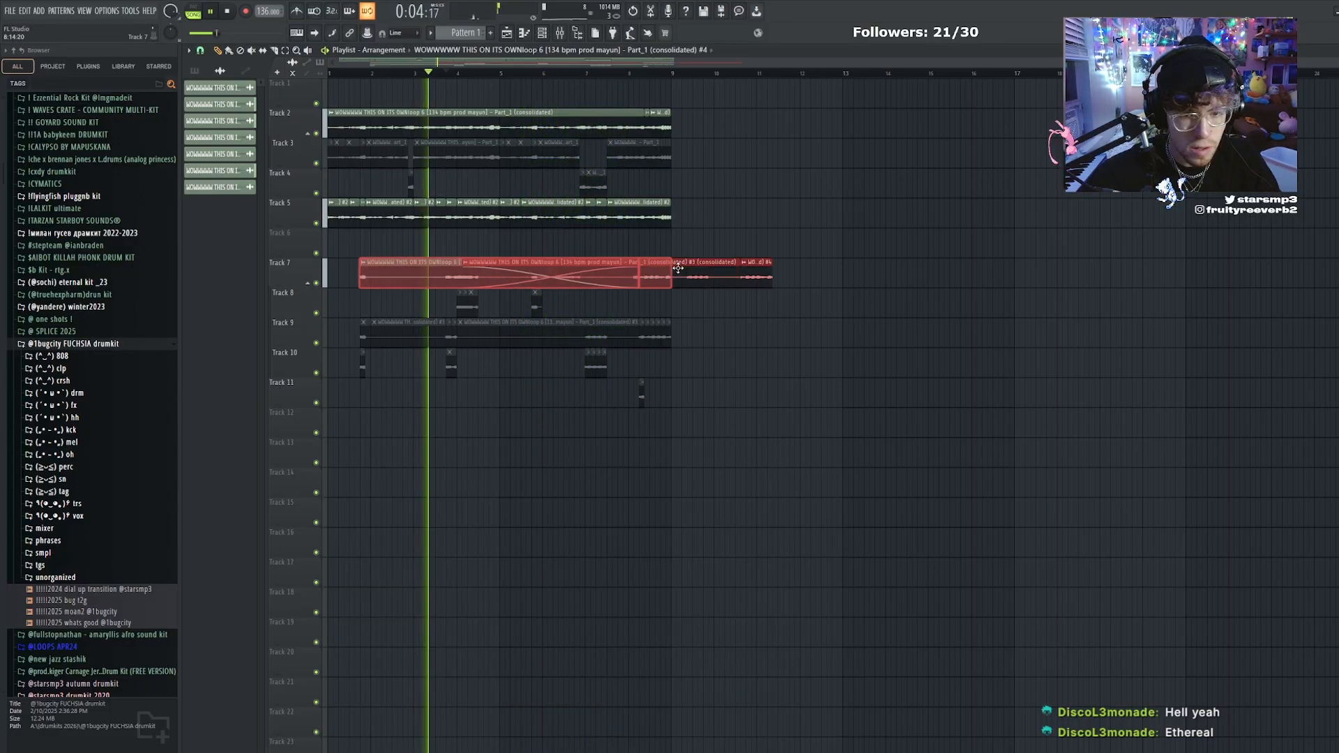
Copy the Track 7 clips to around bar 14, consolidate the copy, and move the consolidated clip to Track 14 aligned with the original
left_click_drag(625, 263, 1048, 264)
left_click_drag(1049, 198, 1096, 256)
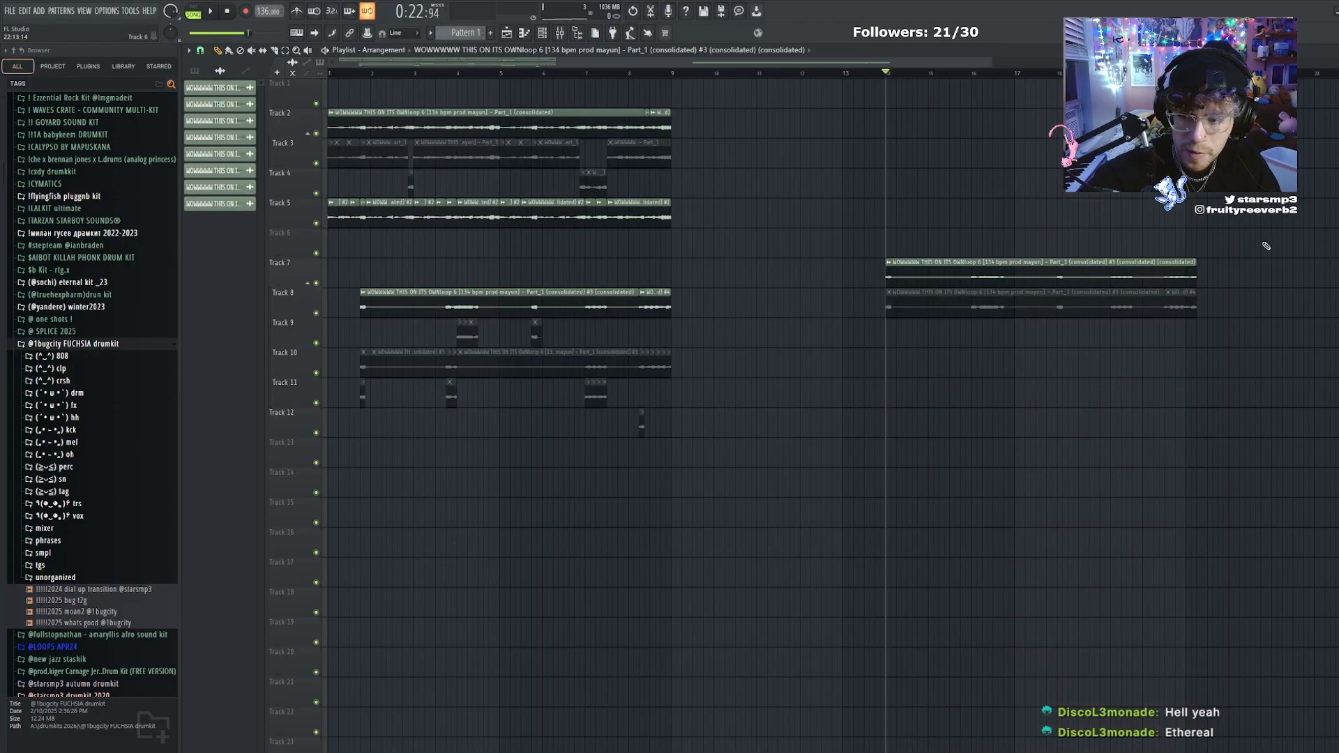
left_click_drag(1159, 277, 633, 486)
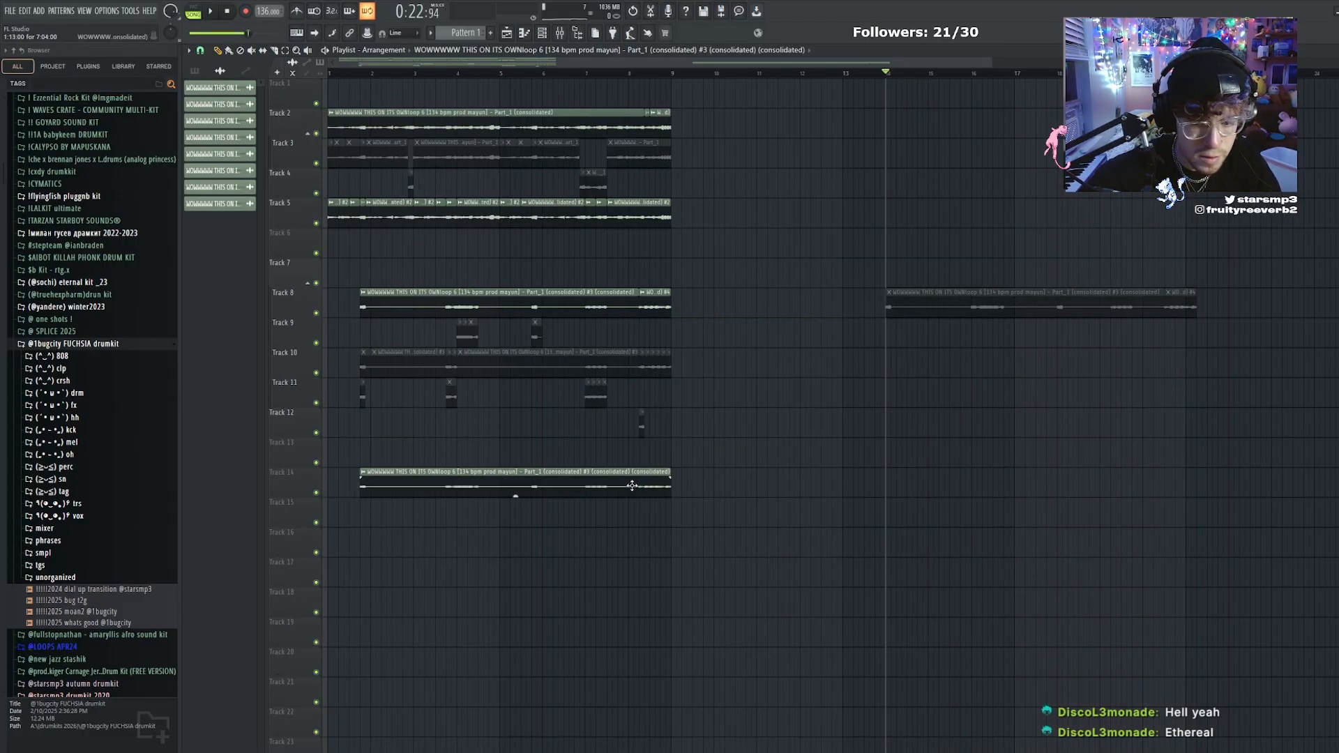
Route the Track 14 clip to mixer track 4 with the same effect chain, and delete the leftover muted copies on Track 8
mouse_move(505, 504)
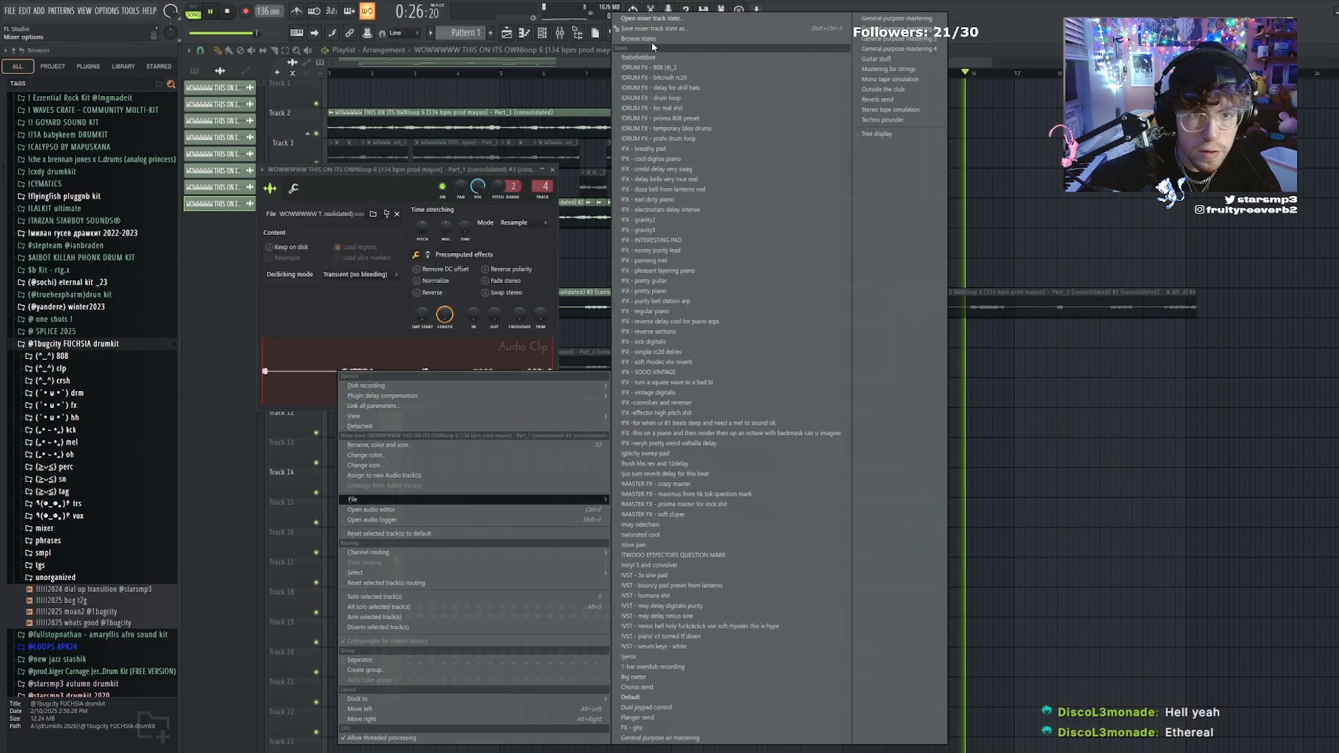
left_click_drag(652, 42, 408, 488)
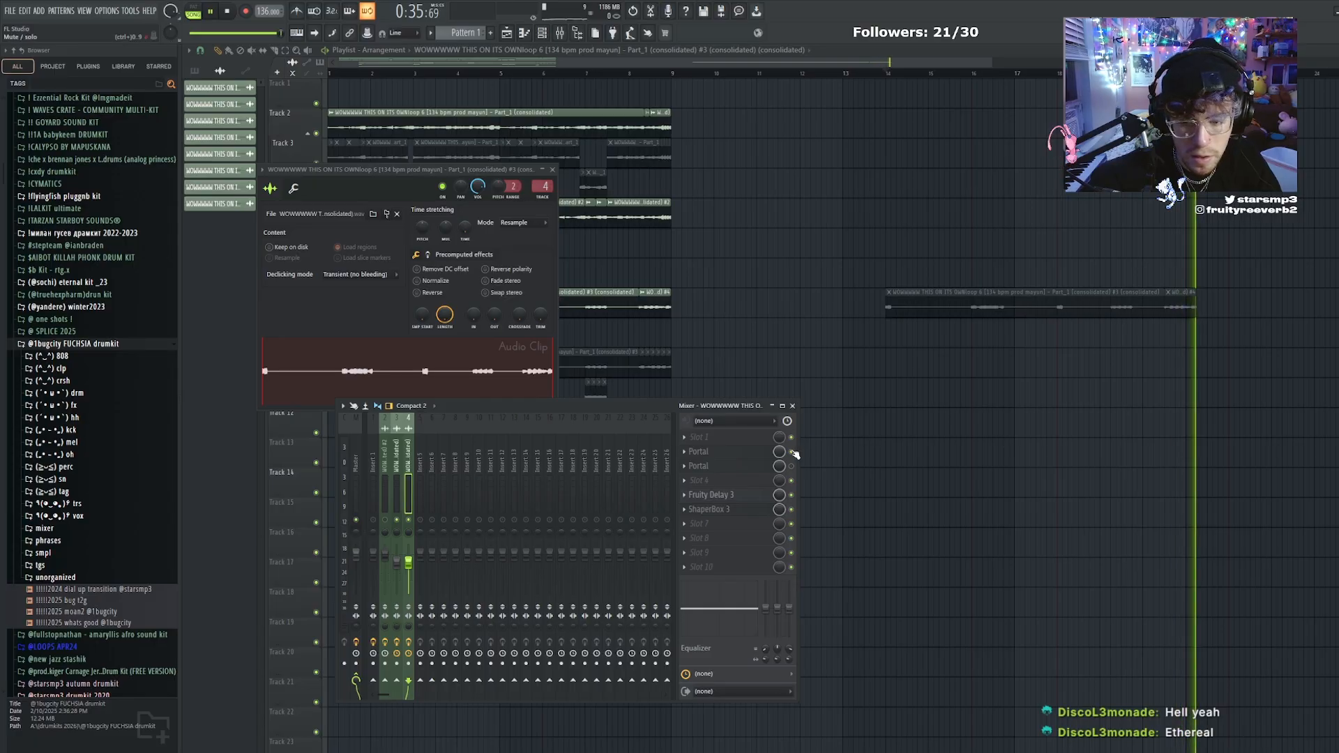
right_click(900, 461)
right_click(1088, 305)
right_click(1188, 300)
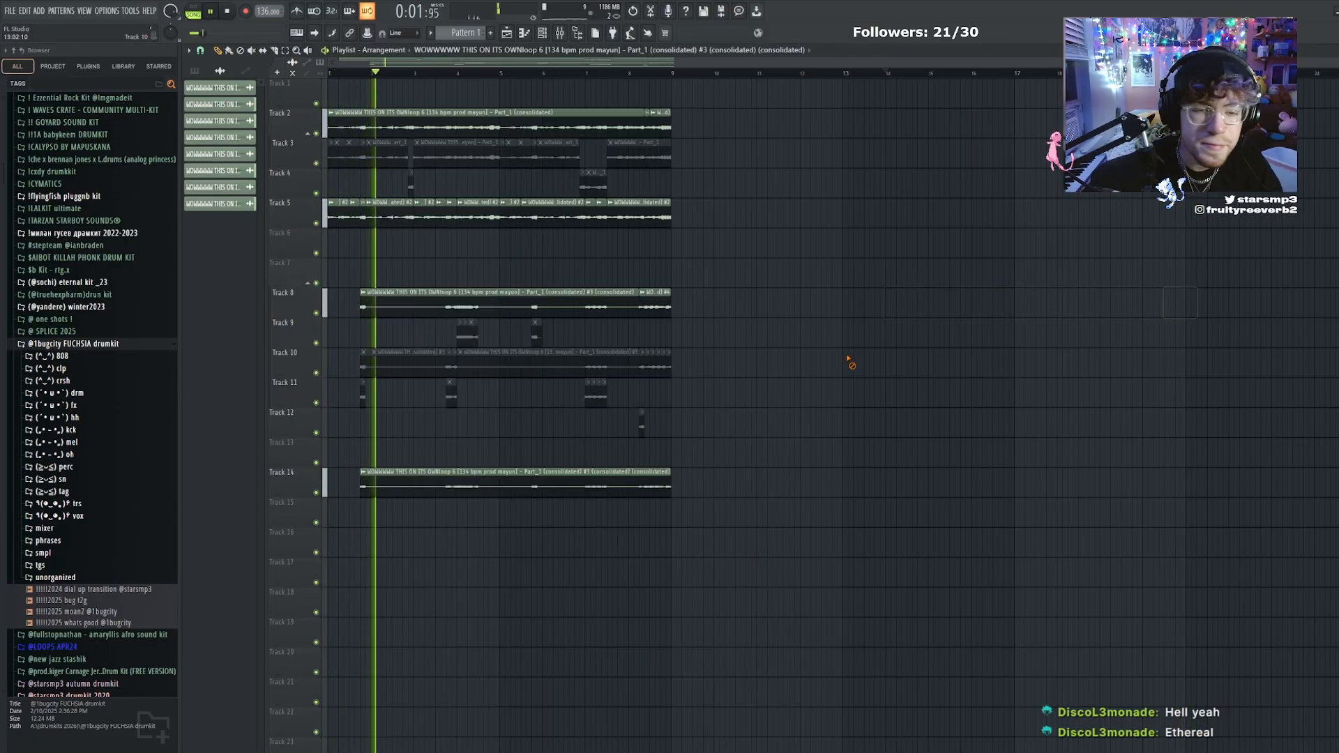
Flip the pan sine curve in ShaperBox 3 on mixer track 4 so the panning begins on the opposite side
key("F9")
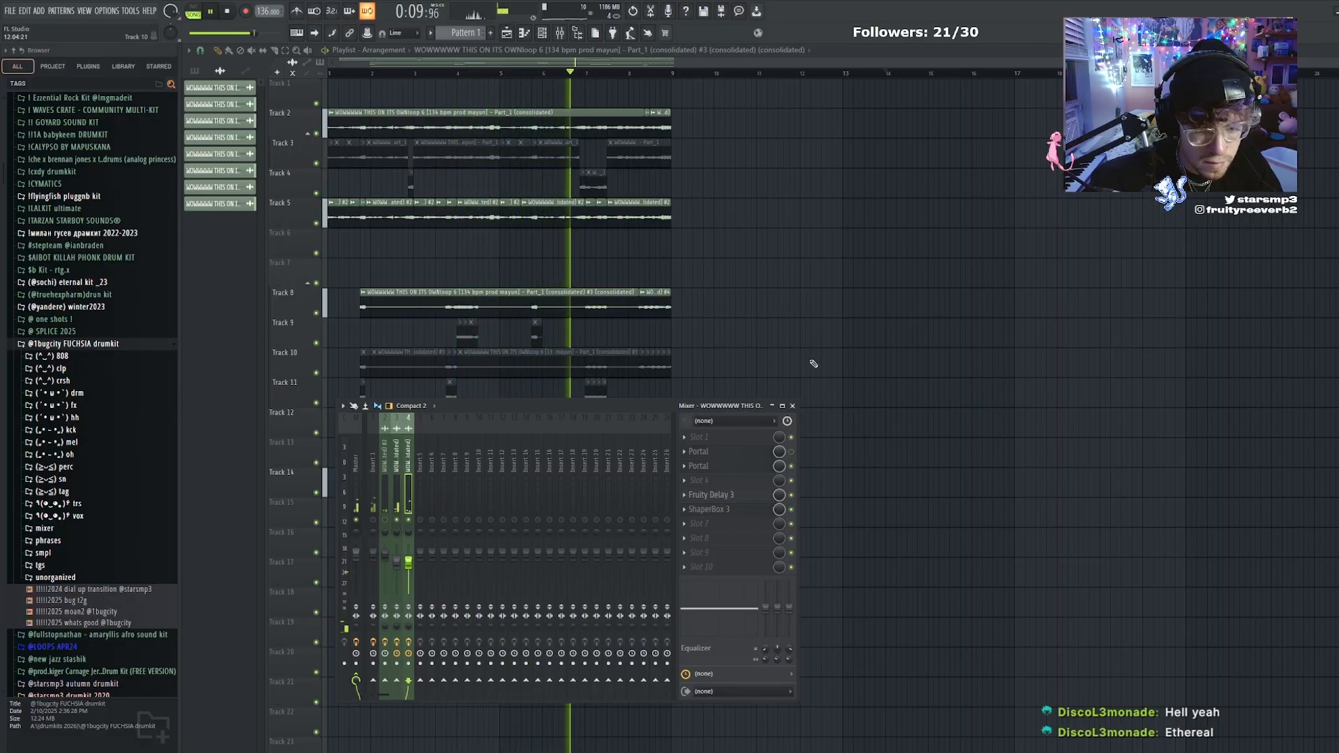
left_click(715, 494)
left_click(718, 509)
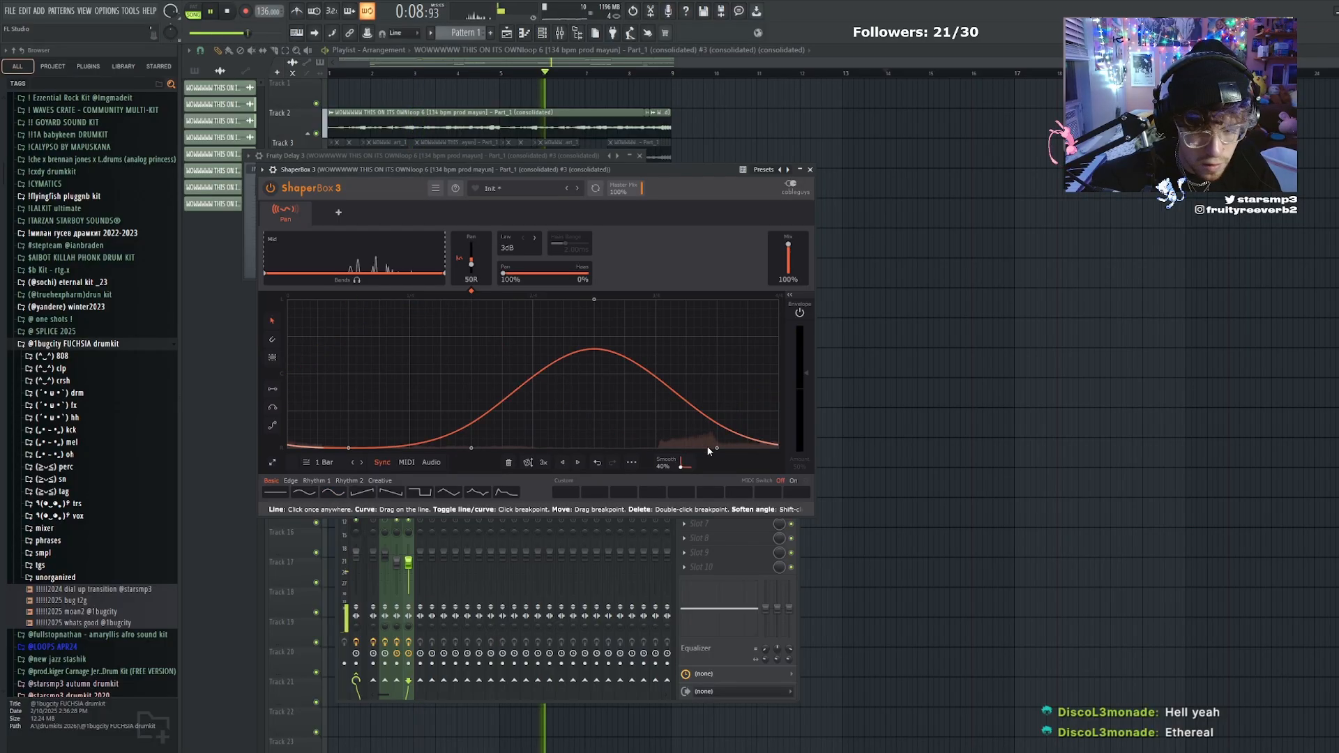
left_click_drag(717, 449, 724, 364)
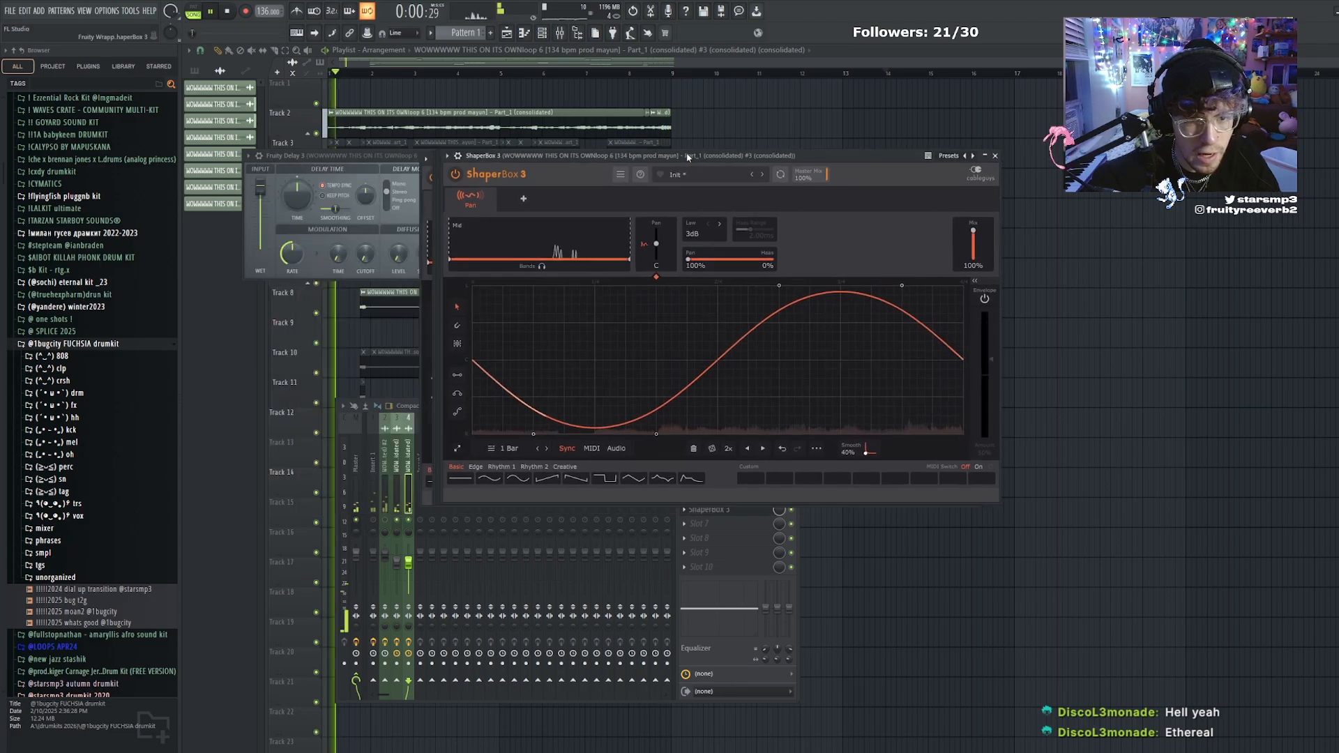
Set up Fruity parametric EQ 2 in slot 3 of Insert 5 with a band-pass curve
left_click(406, 499)
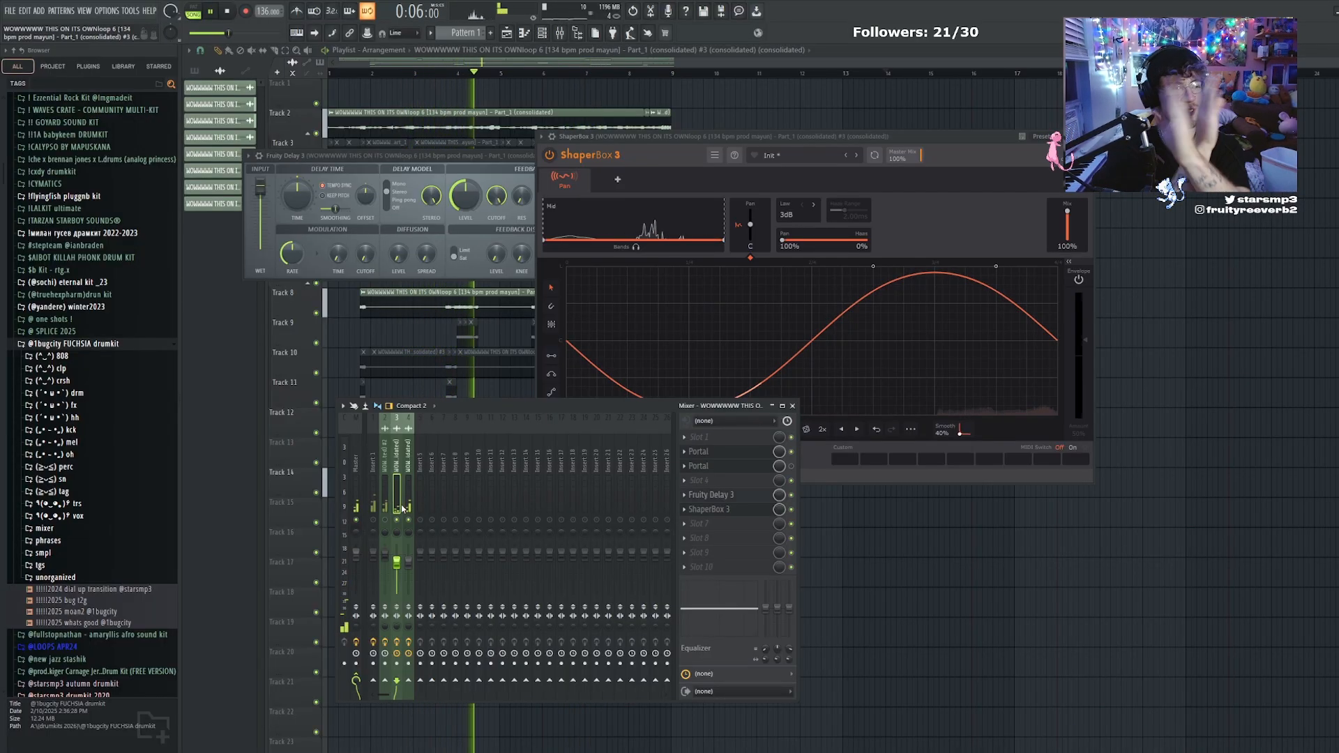
left_click(380, 515)
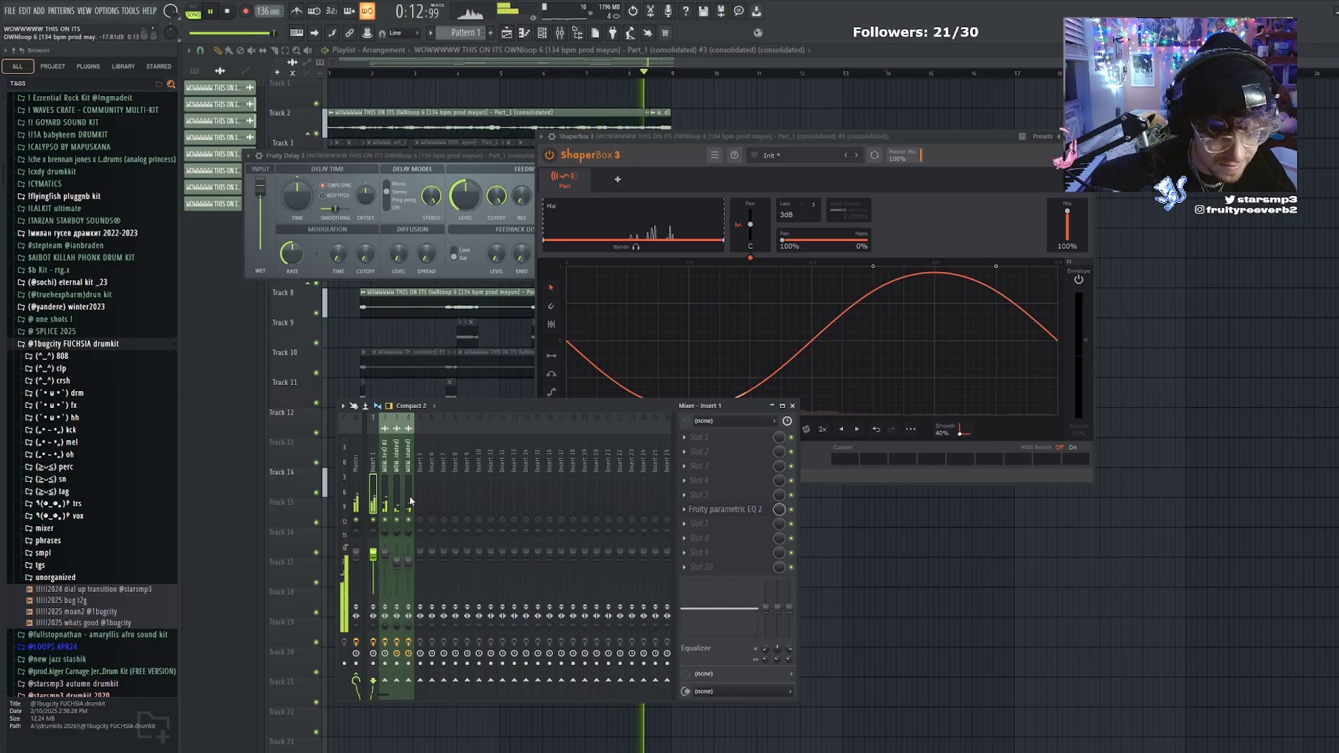
left_click(423, 520)
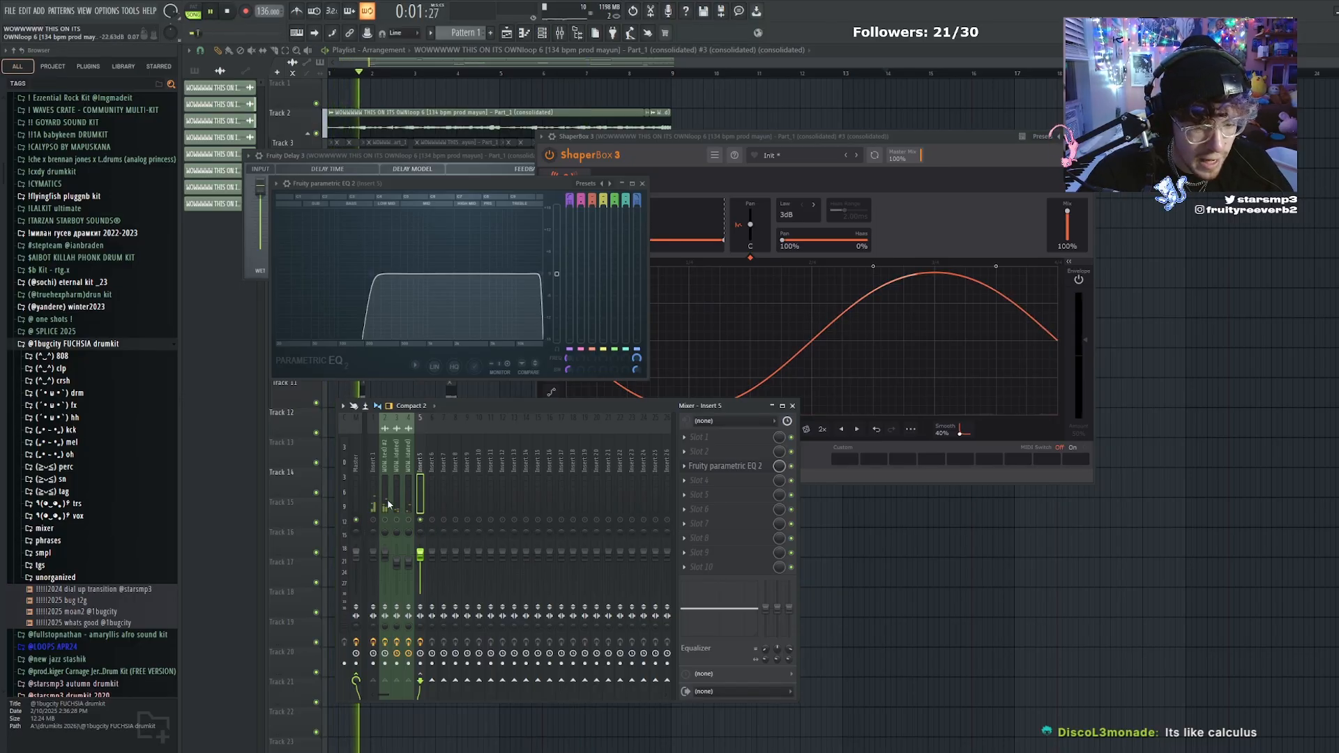
Add Fruity Stereo Shaper in slot 1 of mixer track 4 and move its window clear of the other shapers
left_click(697, 451)
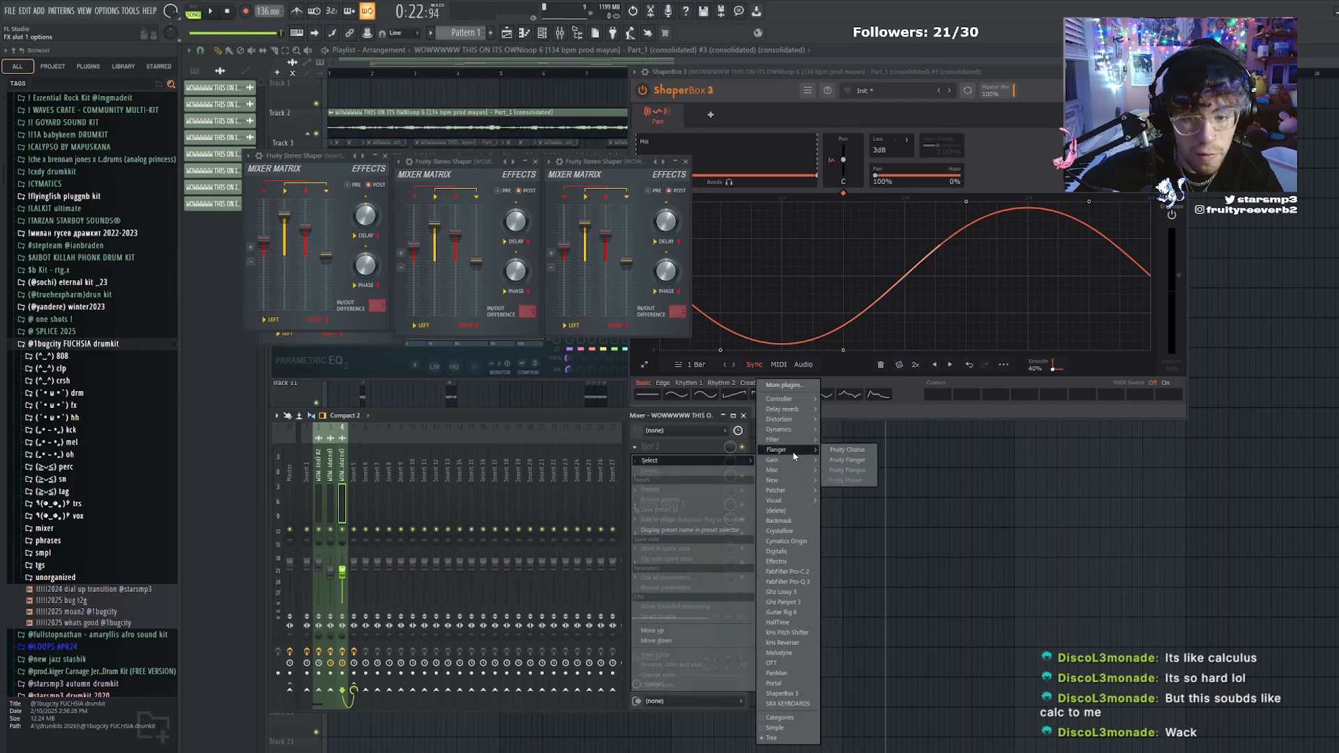
left_click(865, 501)
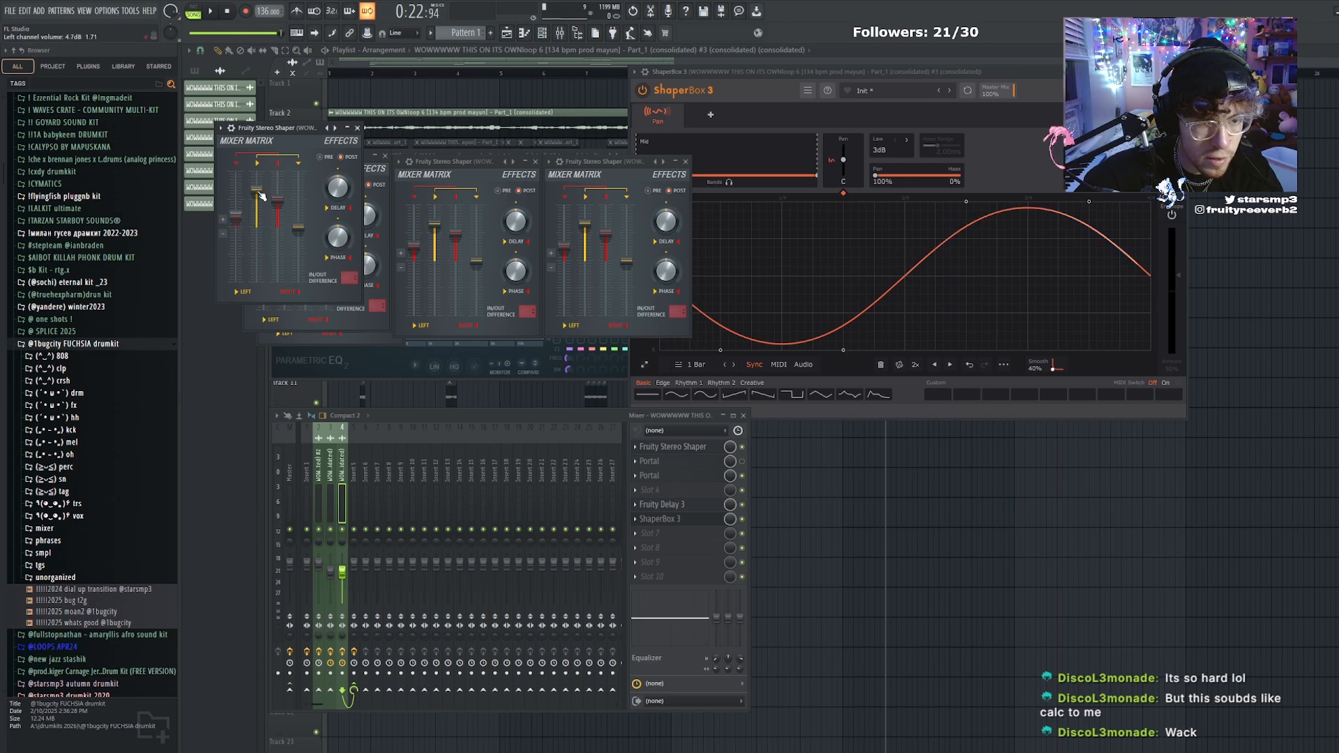
left_click_drag(251, 132, 731, 165)
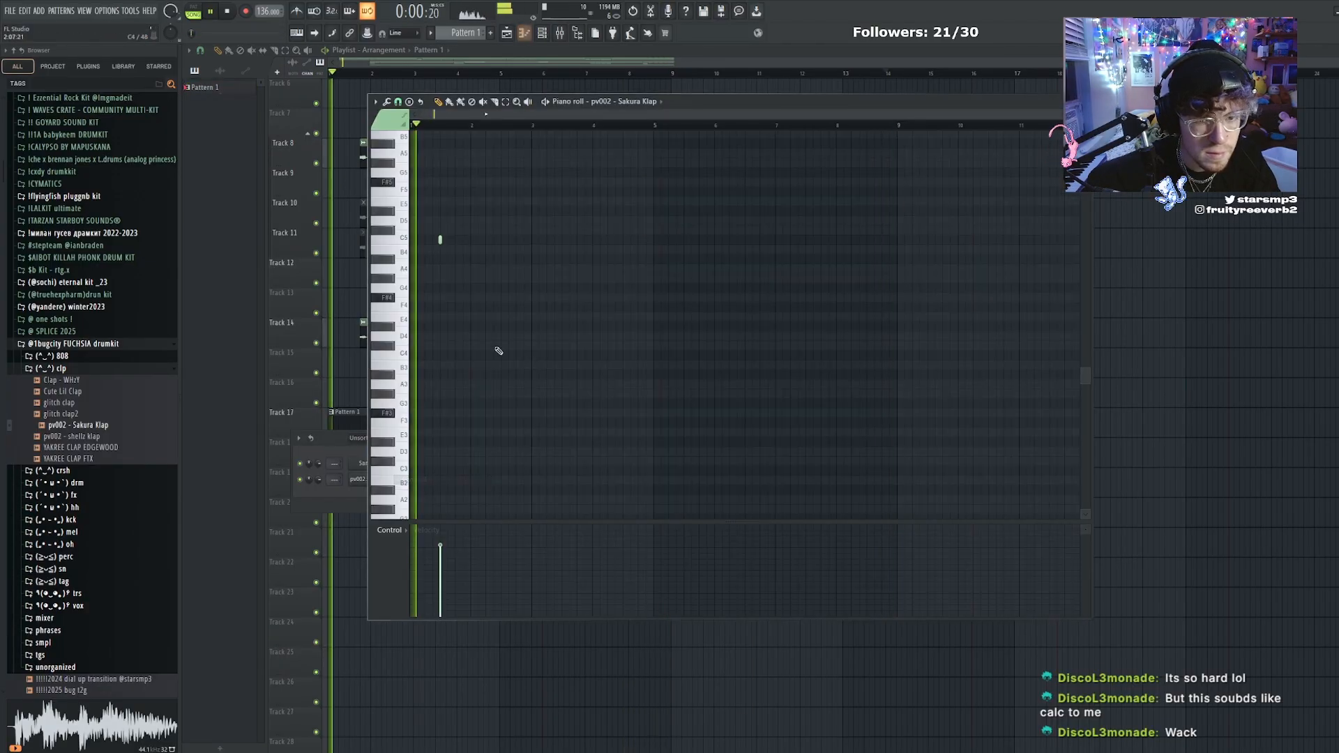
Repeat the Sakura Klap note once per bar through bar 5 and add an extra C5 hit early in bar 2
key("ctrl+b")
key("ctrl+b")
key("ctrl+d")
left_click(480, 239)
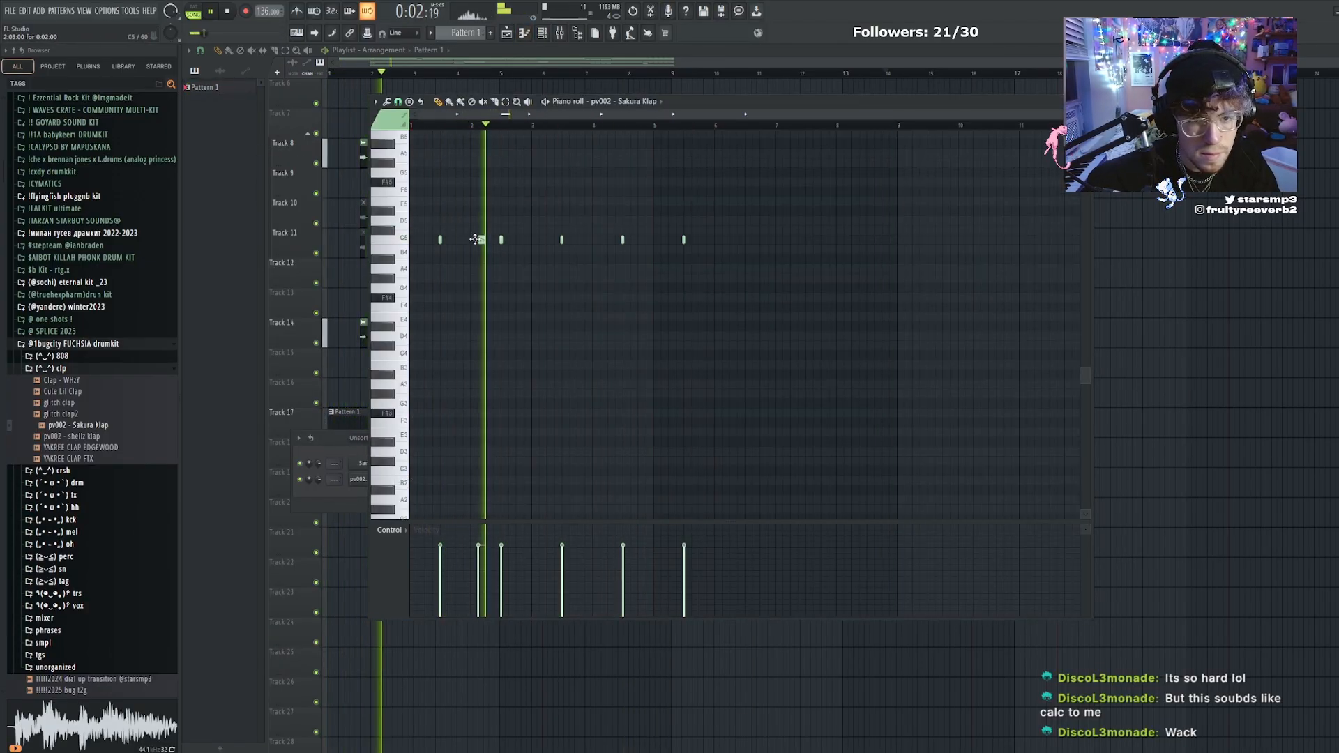
Reset the clap note lengths, shorten the pattern to four bars, and add an extra hit early in bar 4
key("shift+d")
right_click(688, 239)
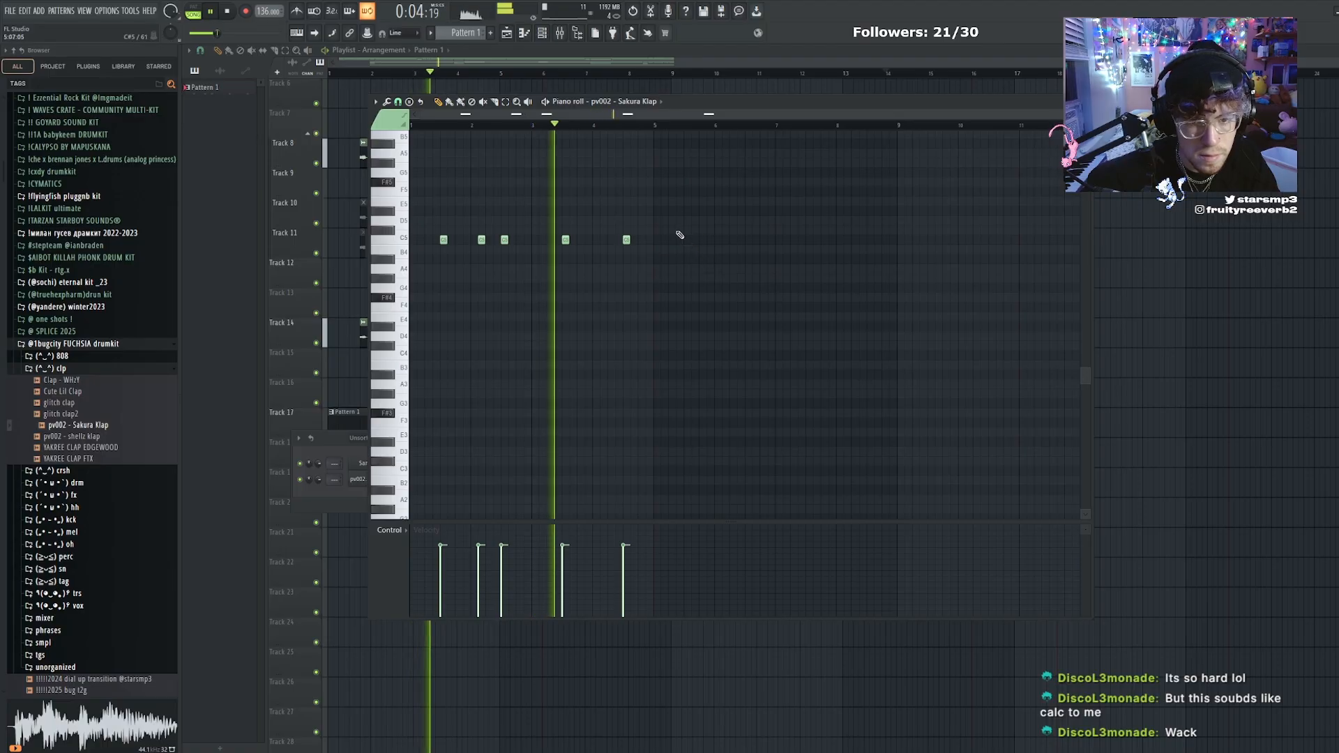
left_click(604, 240)
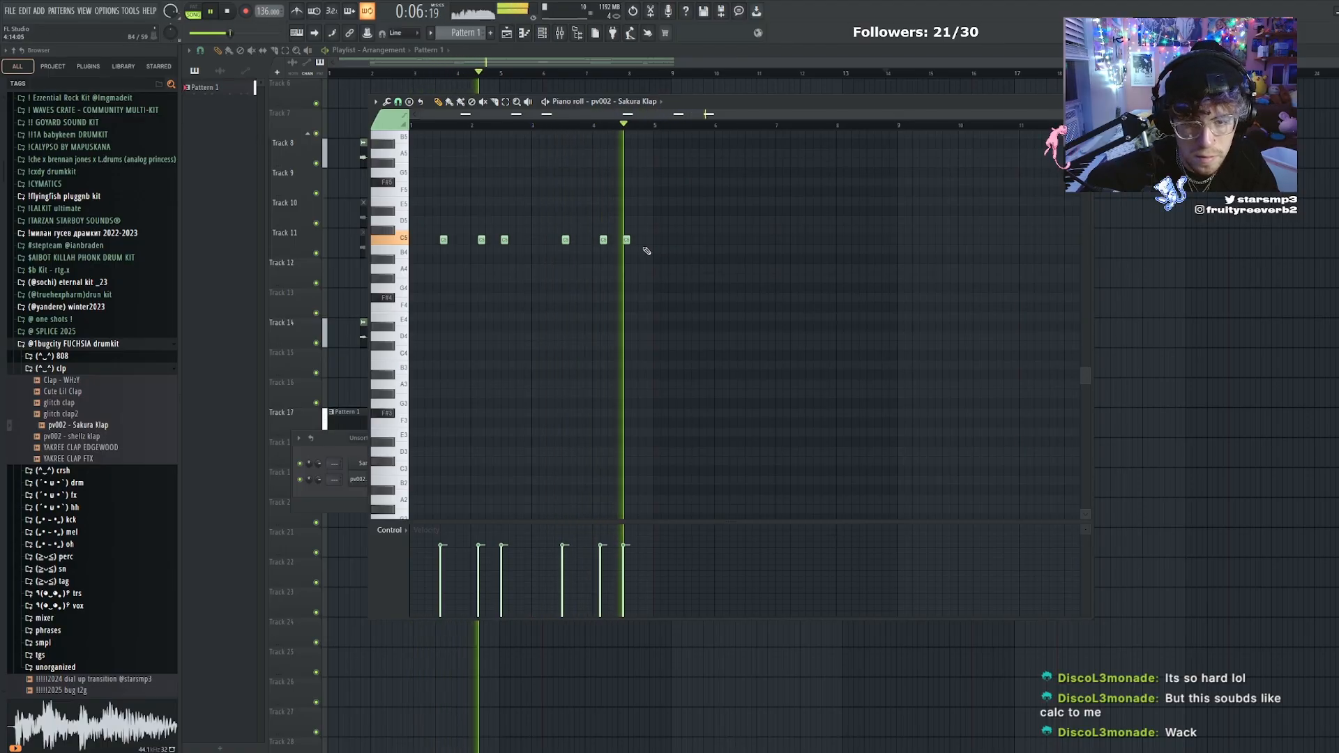
Undo the stray clap hit after the last note and duplicate the four-bar clap pattern
left_click(642, 240)
key("ctrl+z")
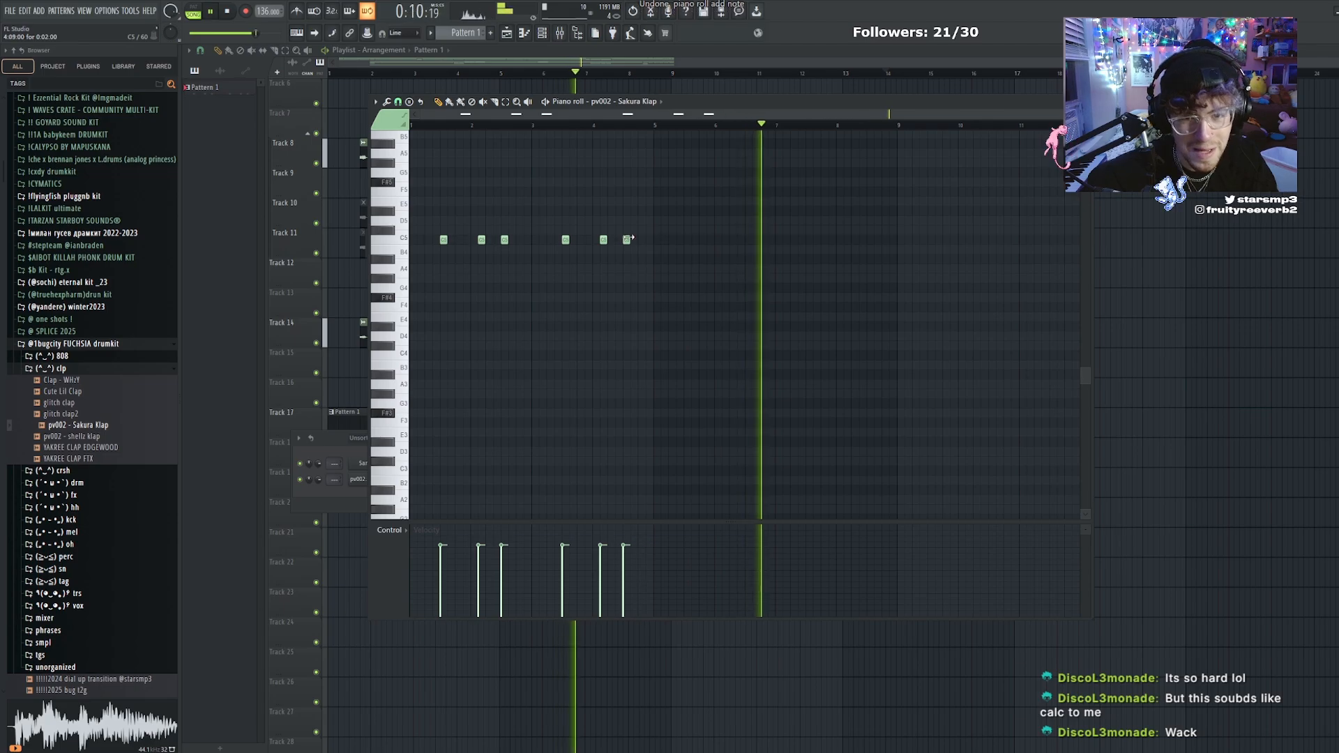
left_click(627, 239)
left_click(634, 240)
key("ctrl+b")
key("ctrl+d")
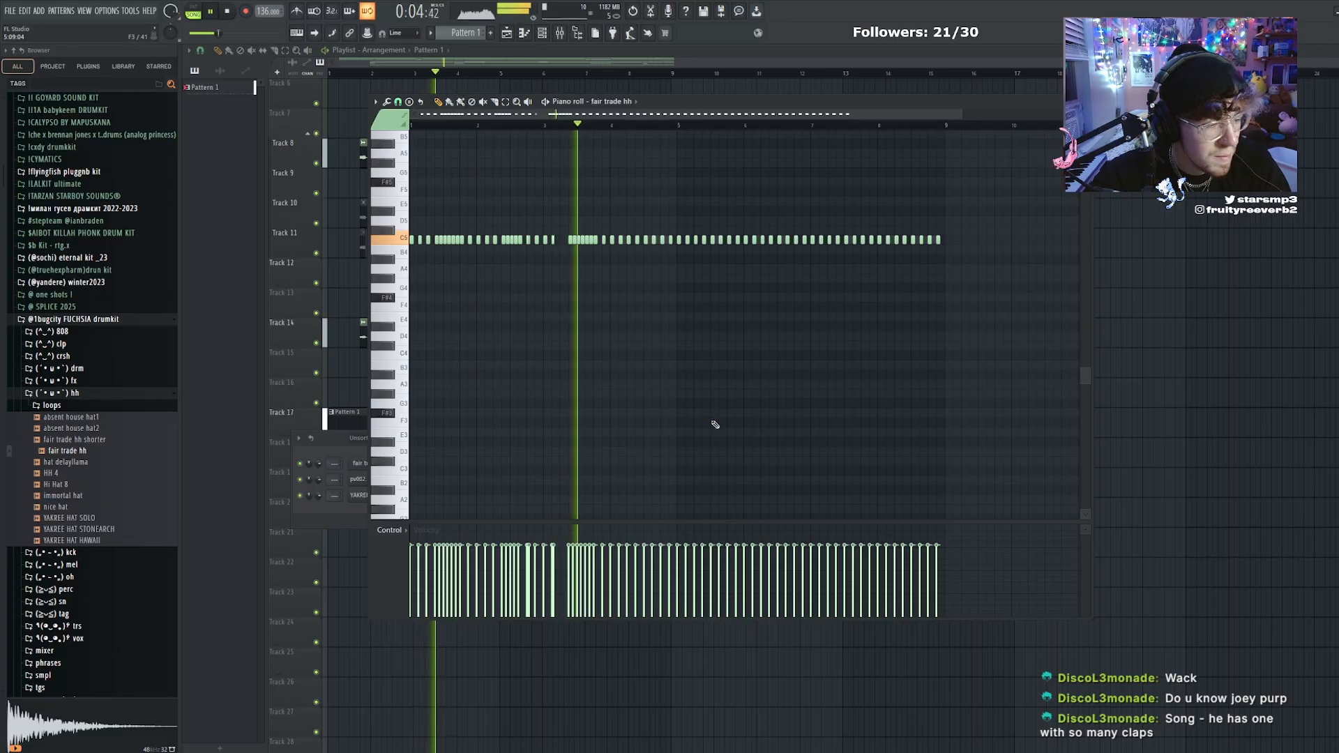
Add the AlyxChant2 vocal as a channel with a C5 hit near the end of every second bar
key("space")
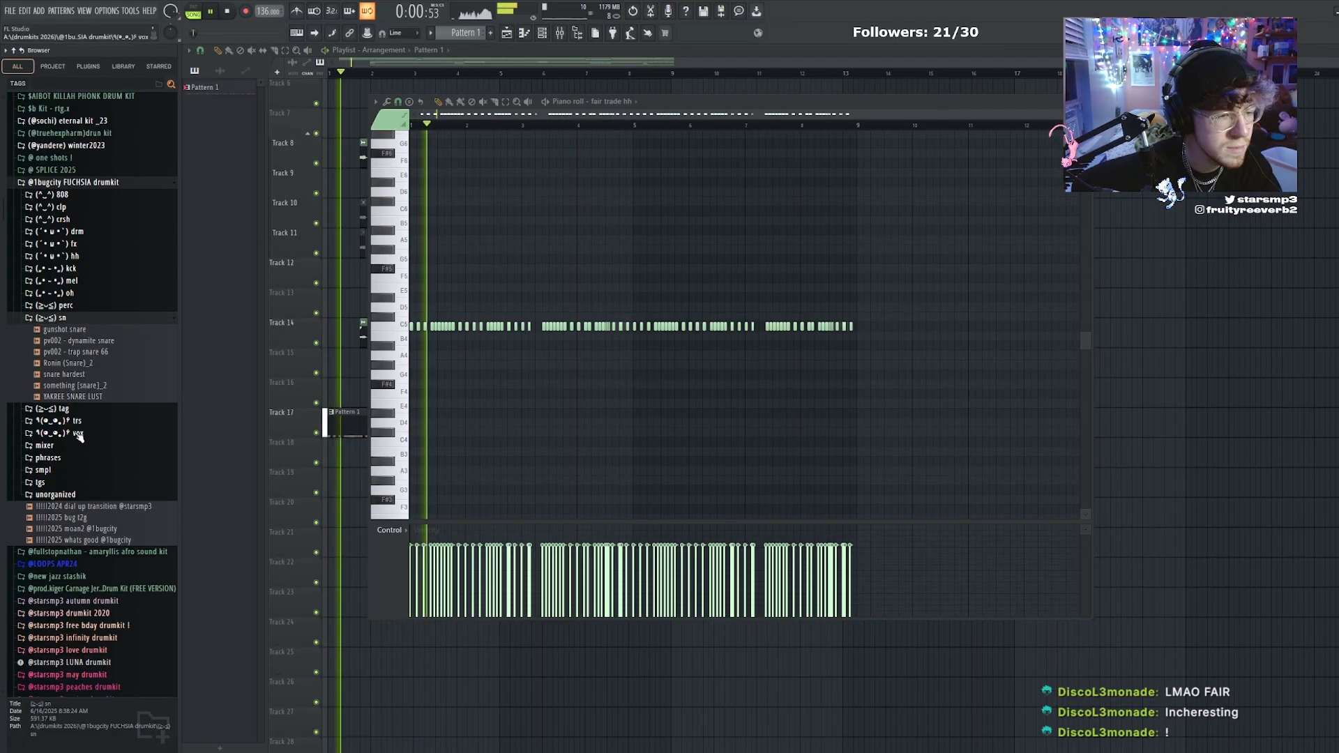
left_click(78, 466)
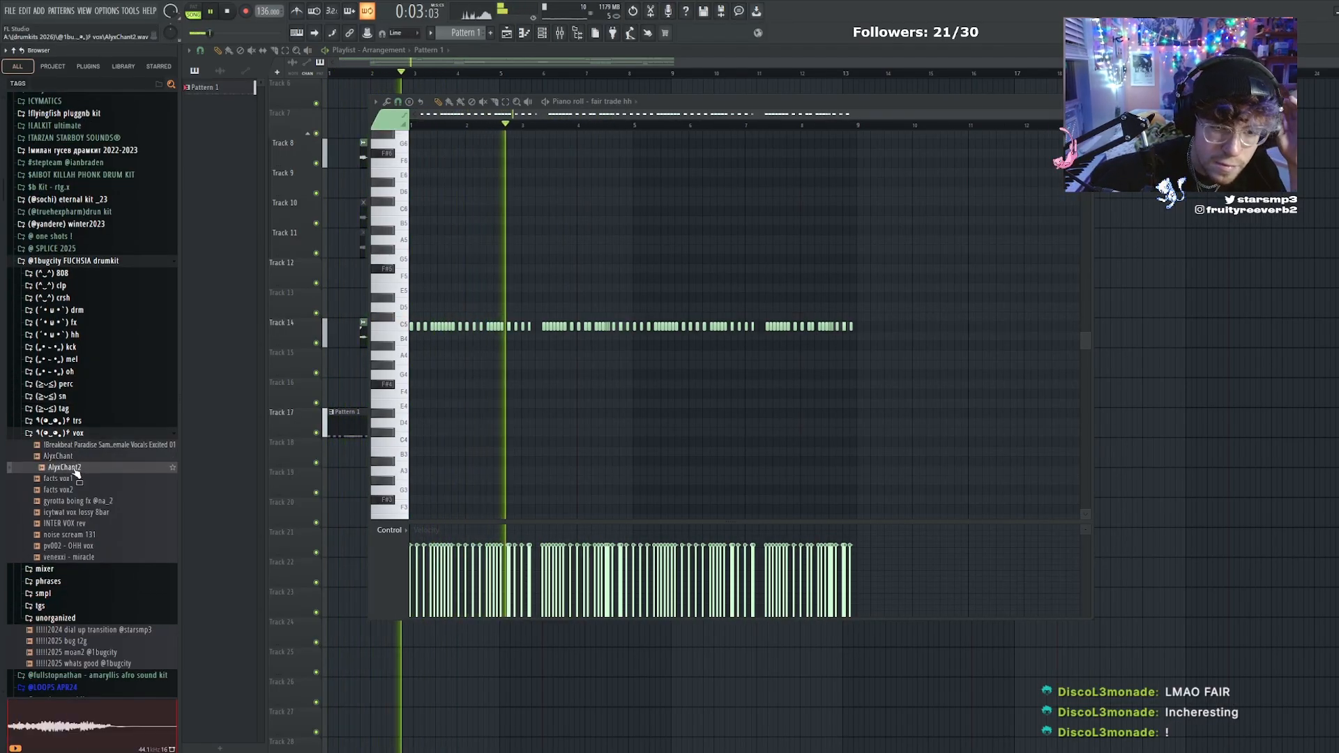
left_click(541, 32)
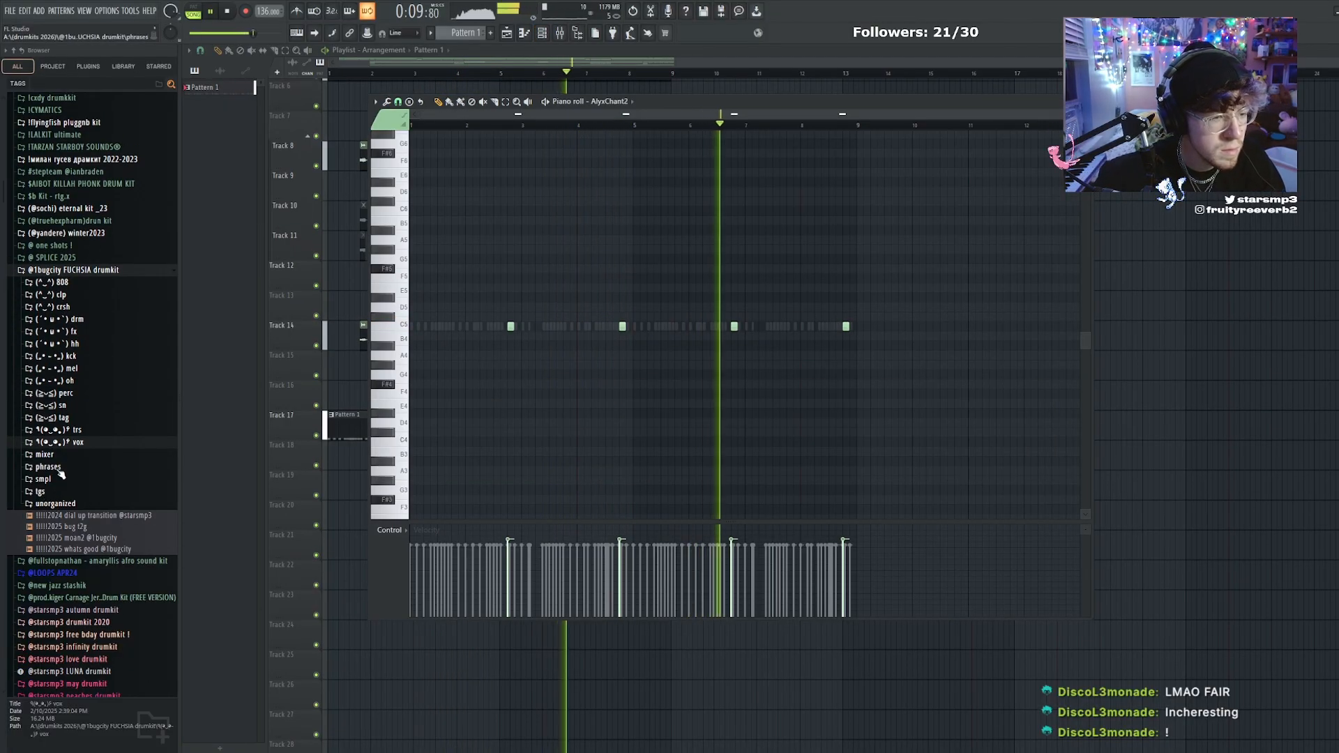
Add the bug tag sfx clvr percussion on the start of each of the eight bars and lower all its velocities
left_click(70, 405)
left_click(70, 405)
left_click(66, 392)
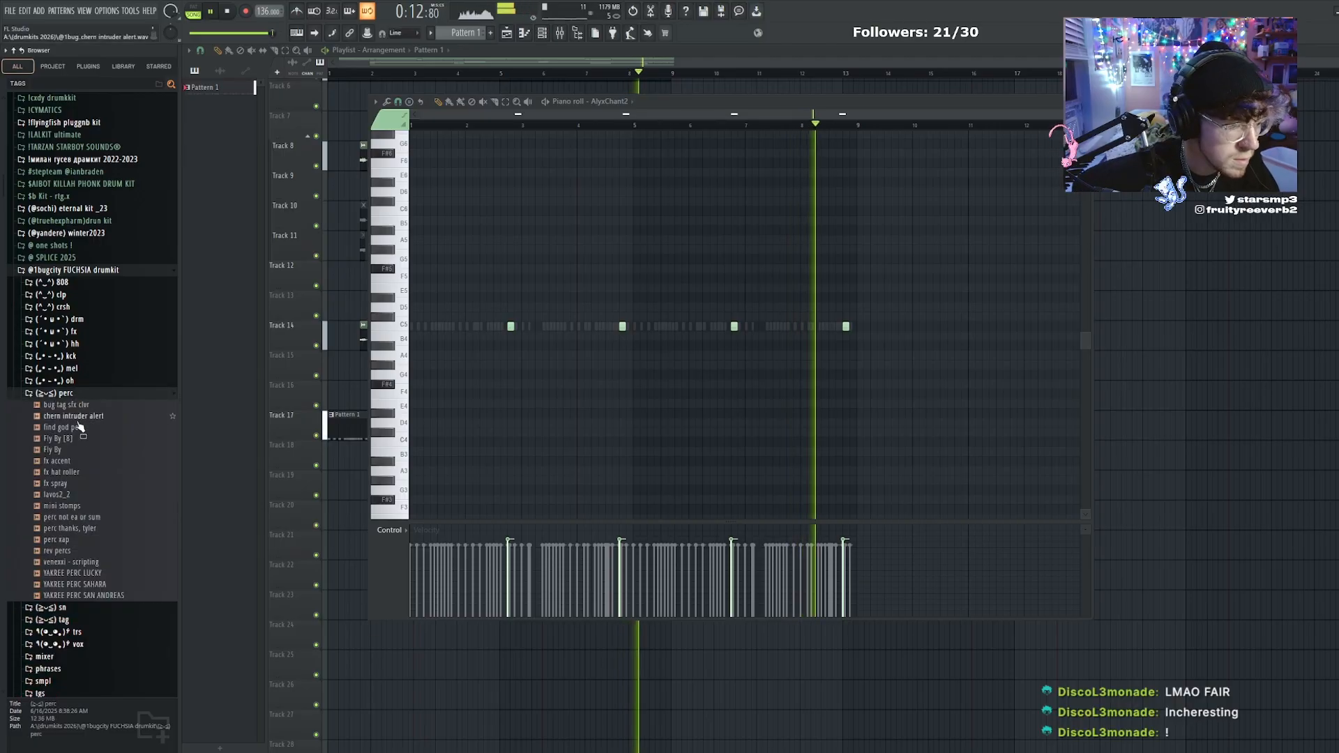
left_click(85, 404)
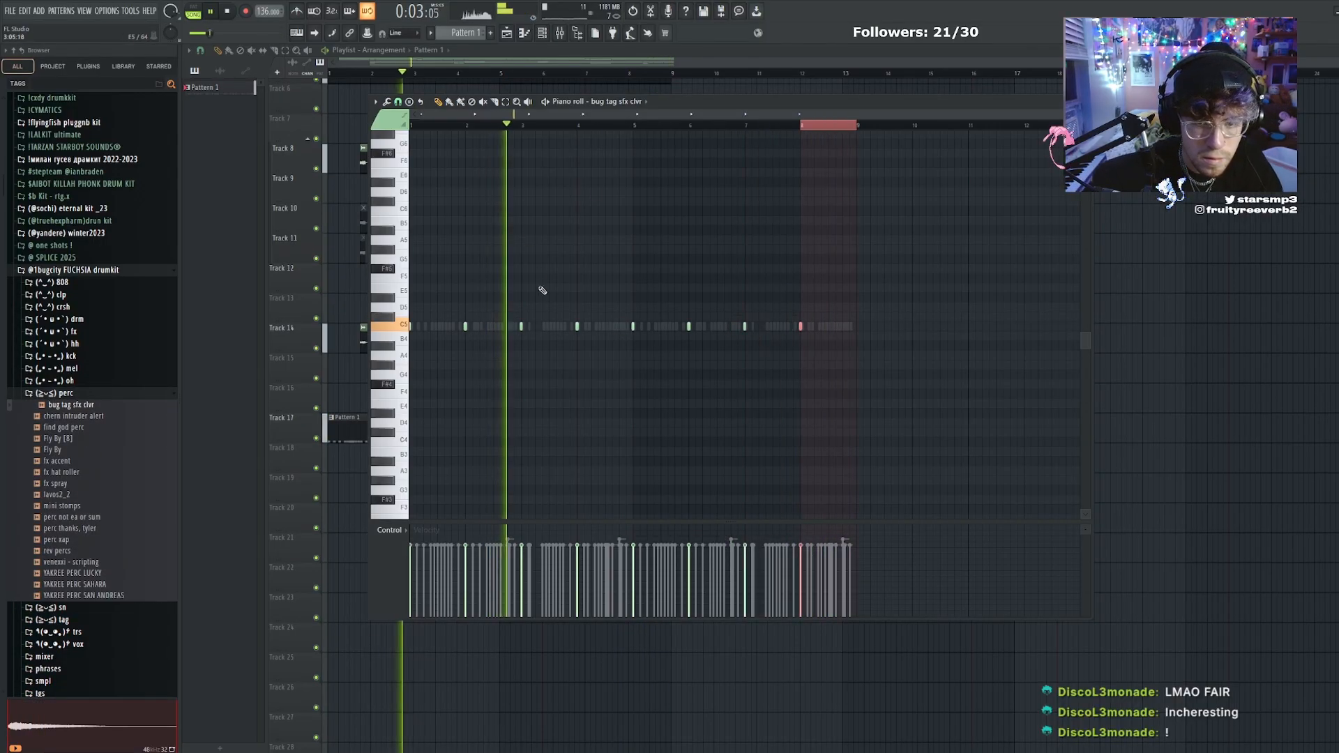
key("ctrl+a")
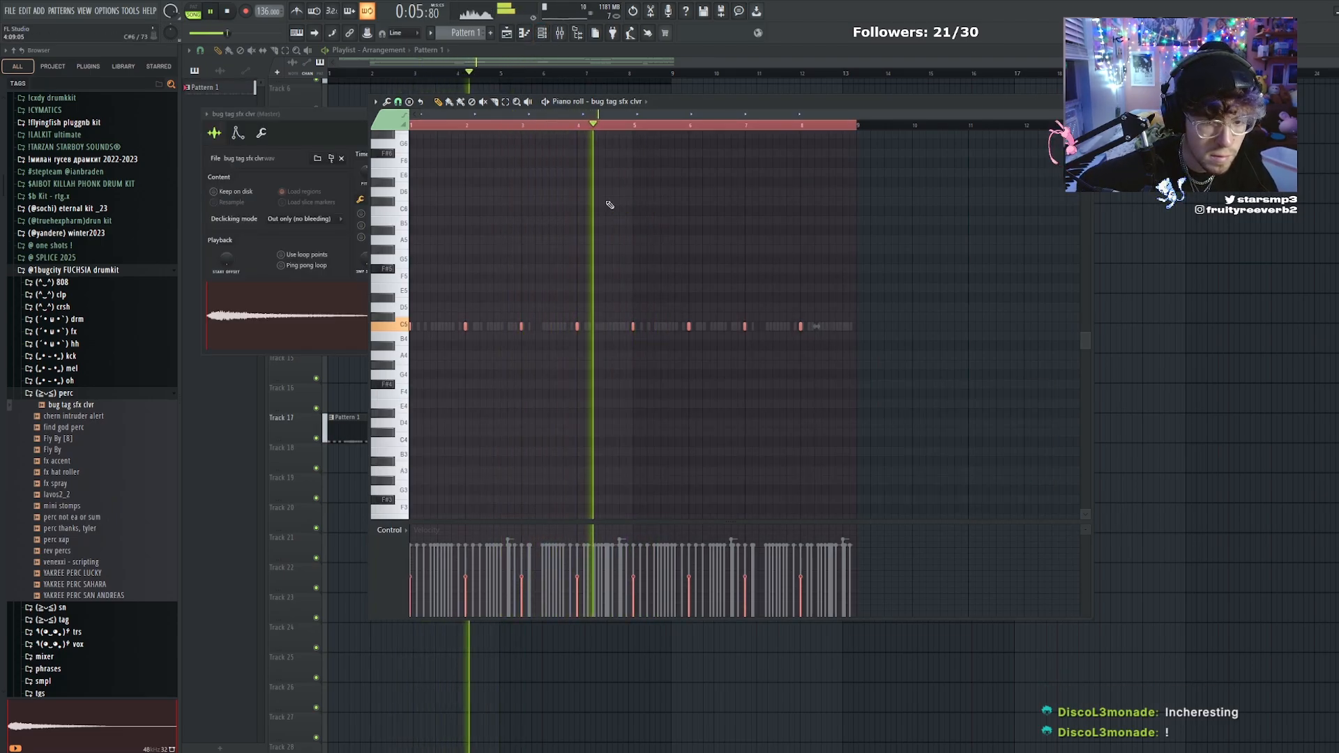
Open the bug tag sfx clvr channel settings and add venexxi - scripting from the perc folder at bars 1 and 5
left_click(543, 34)
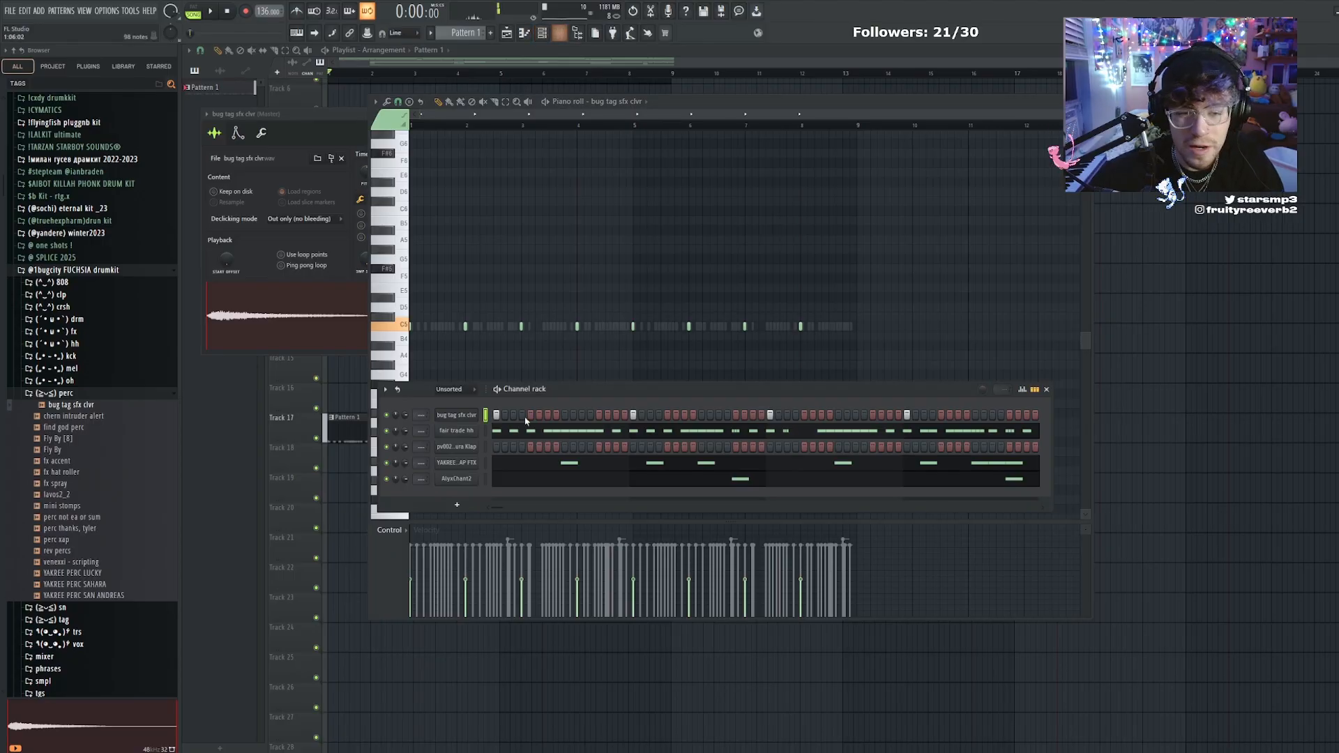
left_click(470, 416)
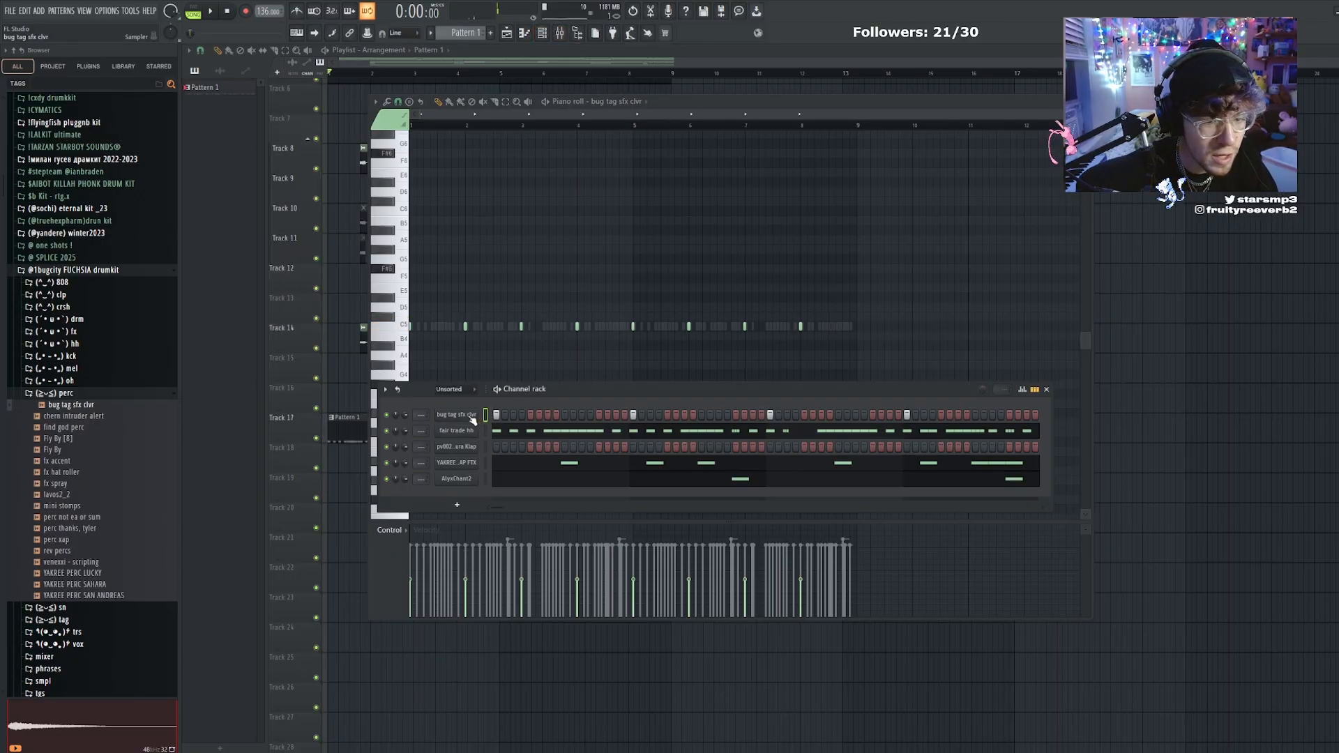
left_click(468, 416)
key("F7")
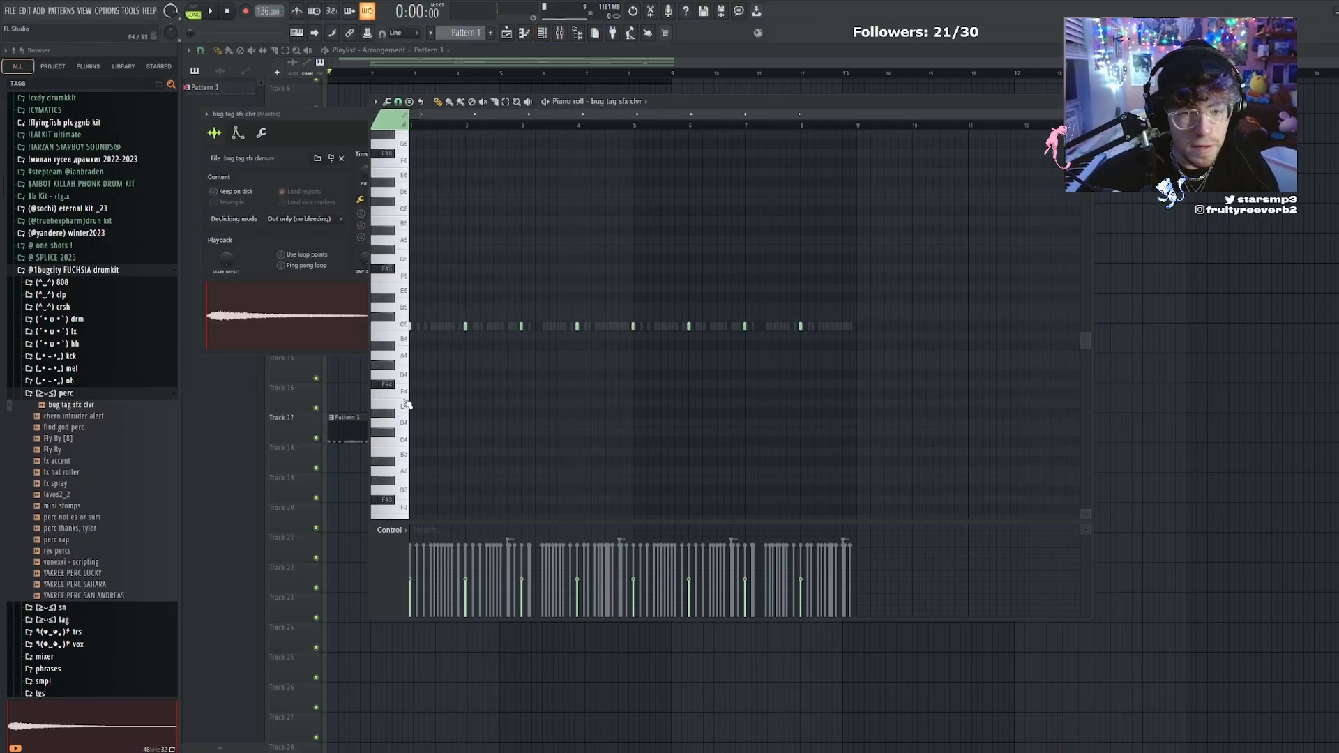
left_click(96, 395)
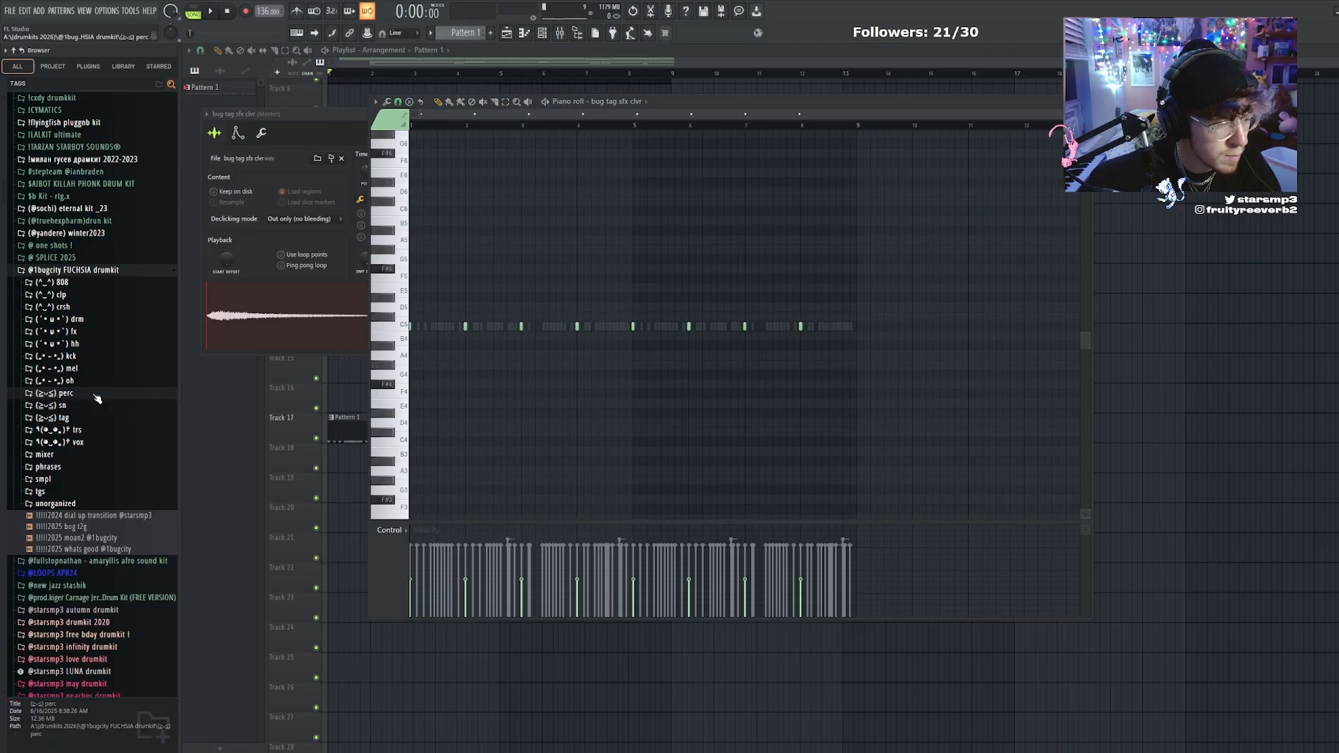
left_click(96, 394)
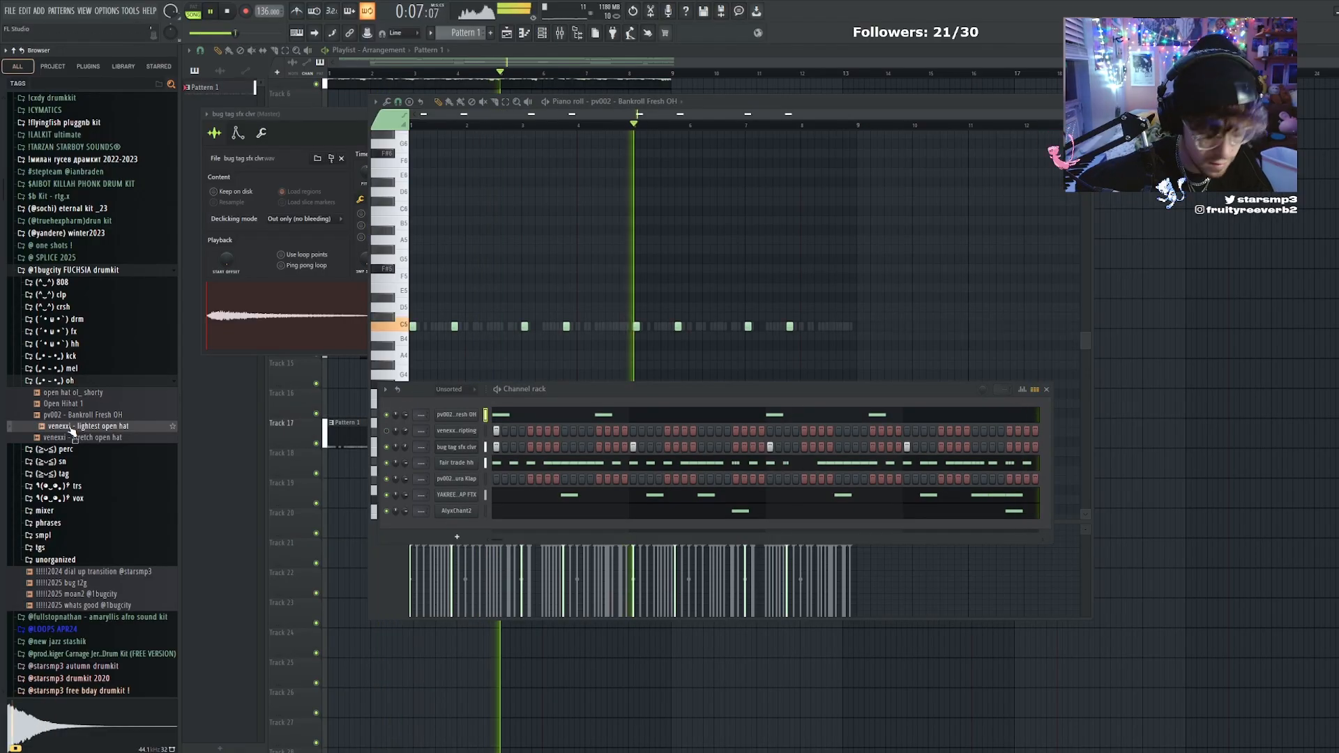
Add the venexxi - lightest open hat as a channel with a quieter C5 hit just before bar 5 followed by an A4 hit
left_click_drag(84, 426, 457, 415)
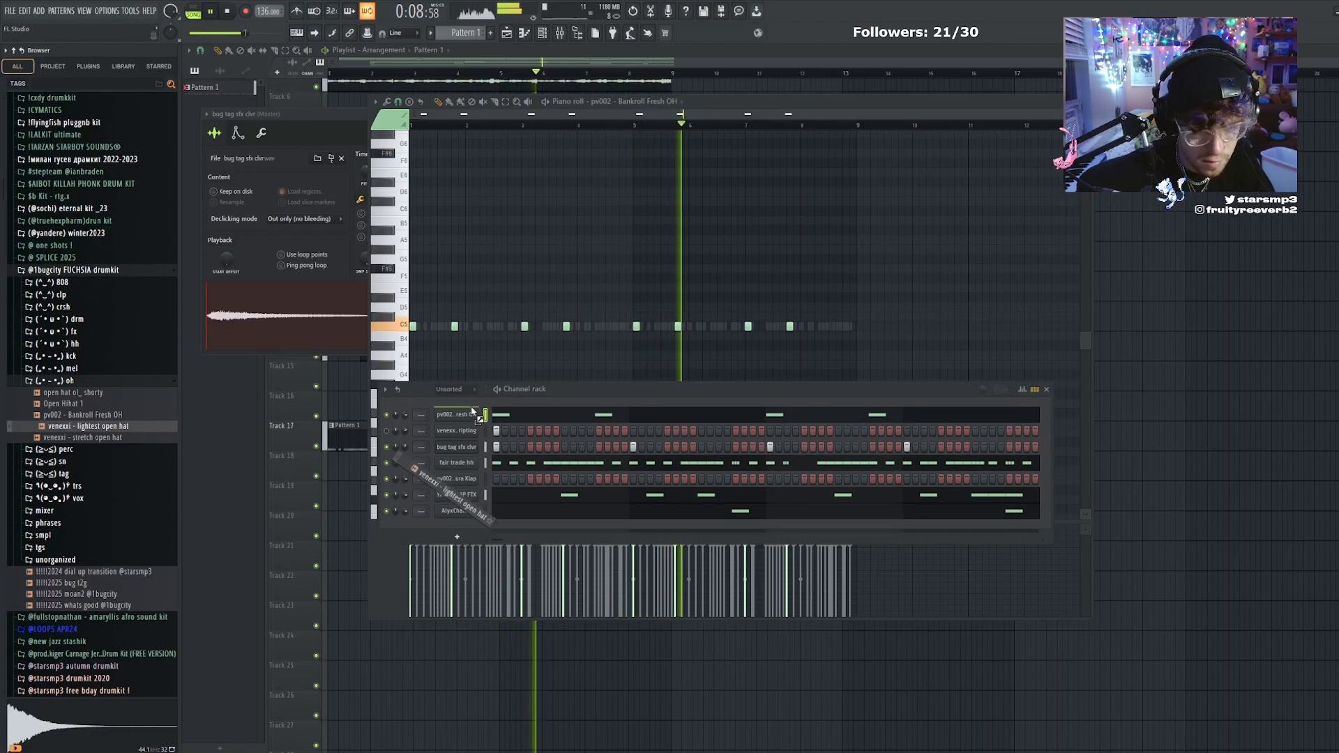
right_click(479, 414)
left_click(500, 415)
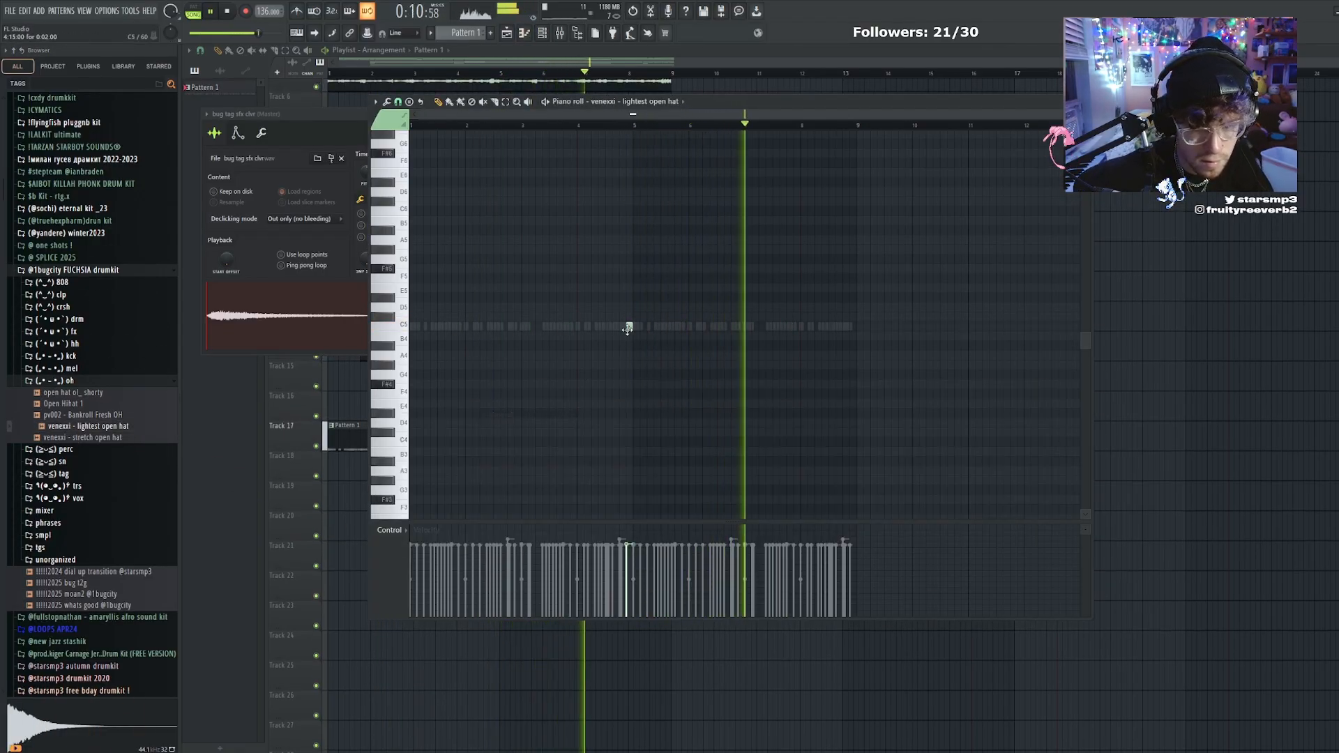
left_click(629, 326)
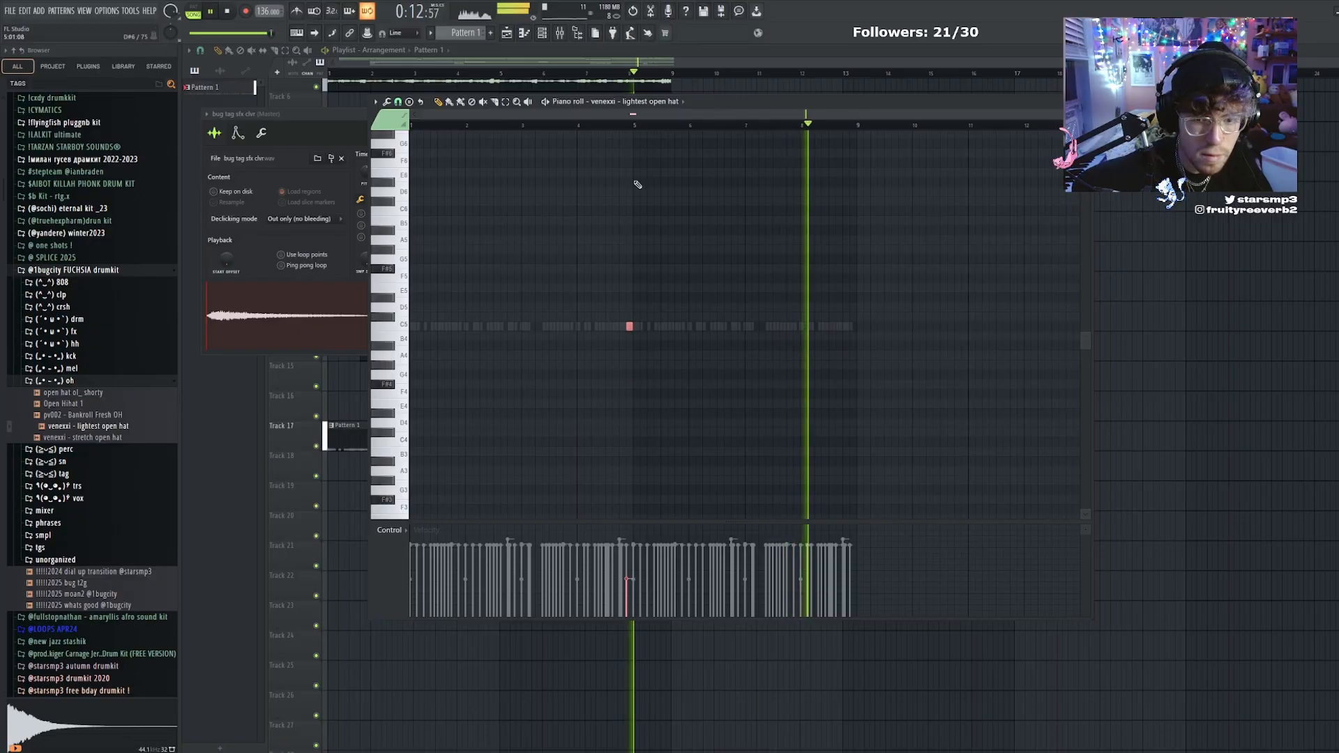
scroll(639, 328, "up", 3, "ctrl")
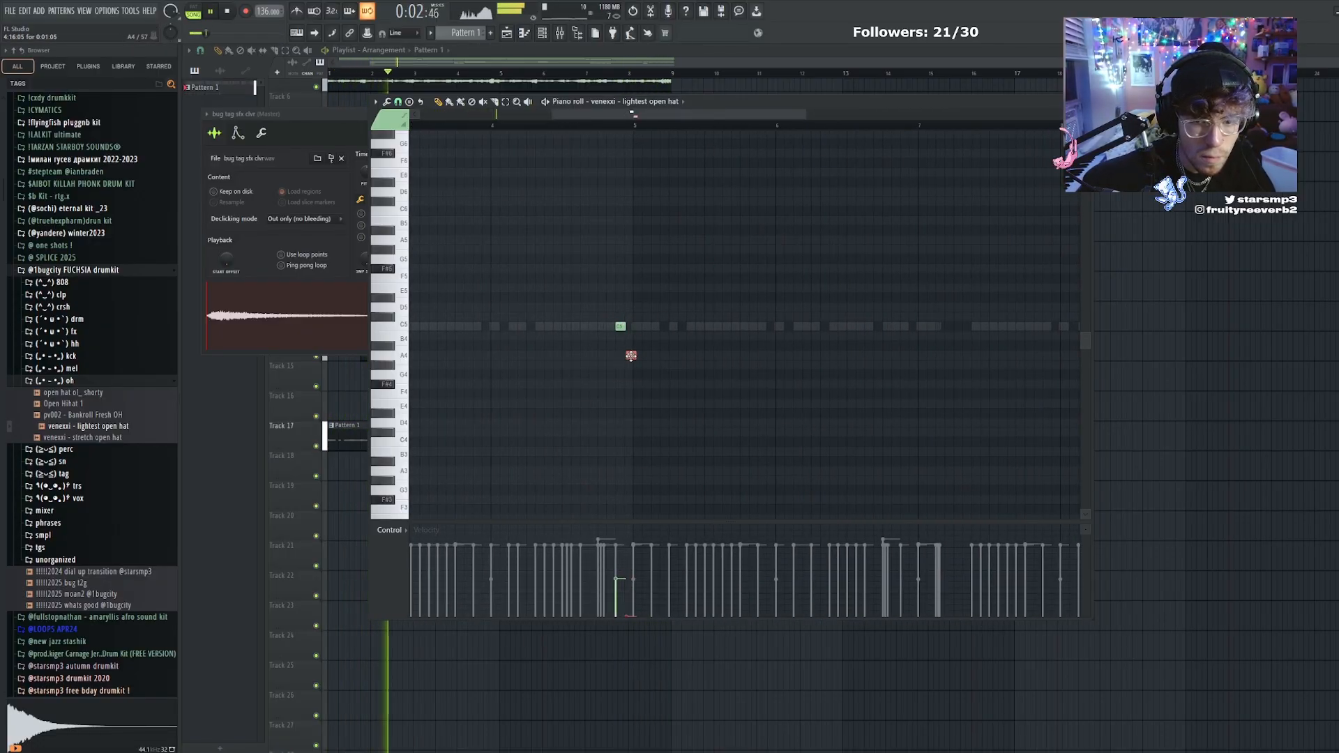
Set the venexxi - lightest open hat channel to cut itself
left_click(551, 34)
right_click(471, 417)
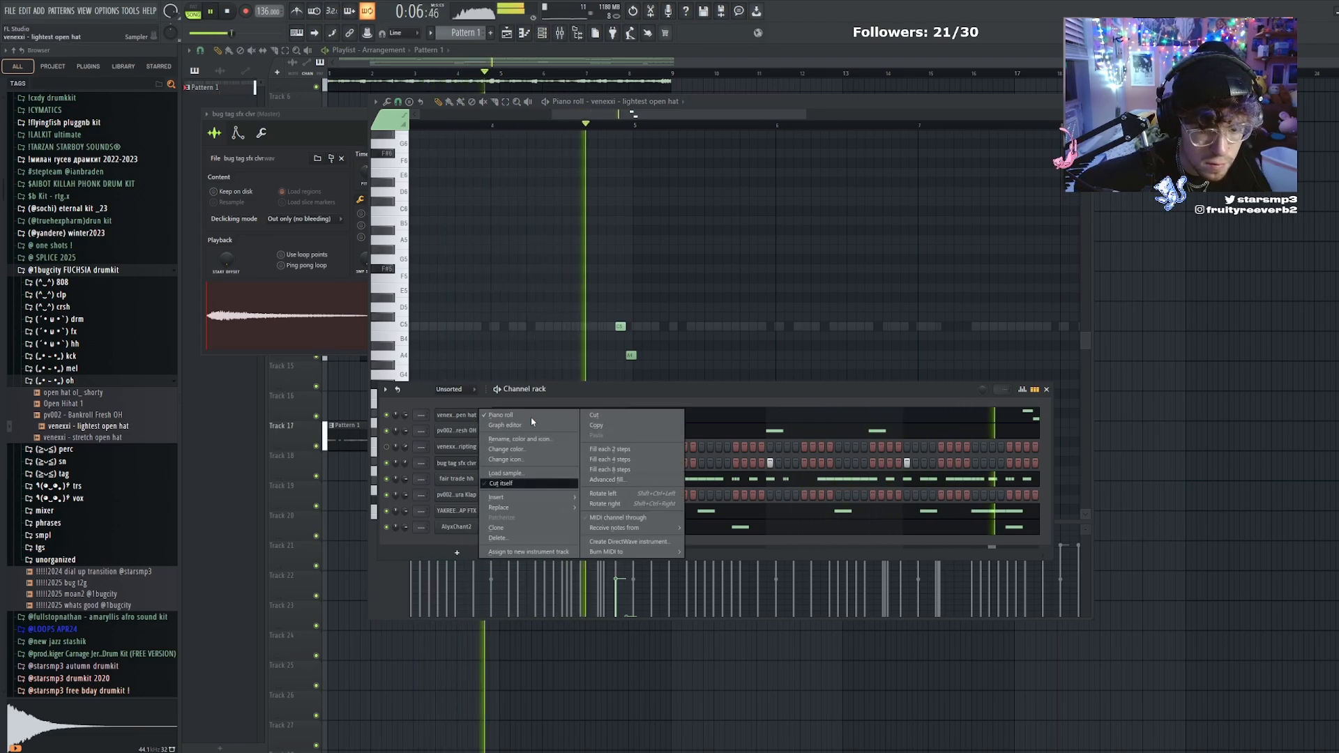
left_click(500, 482)
key("F6")
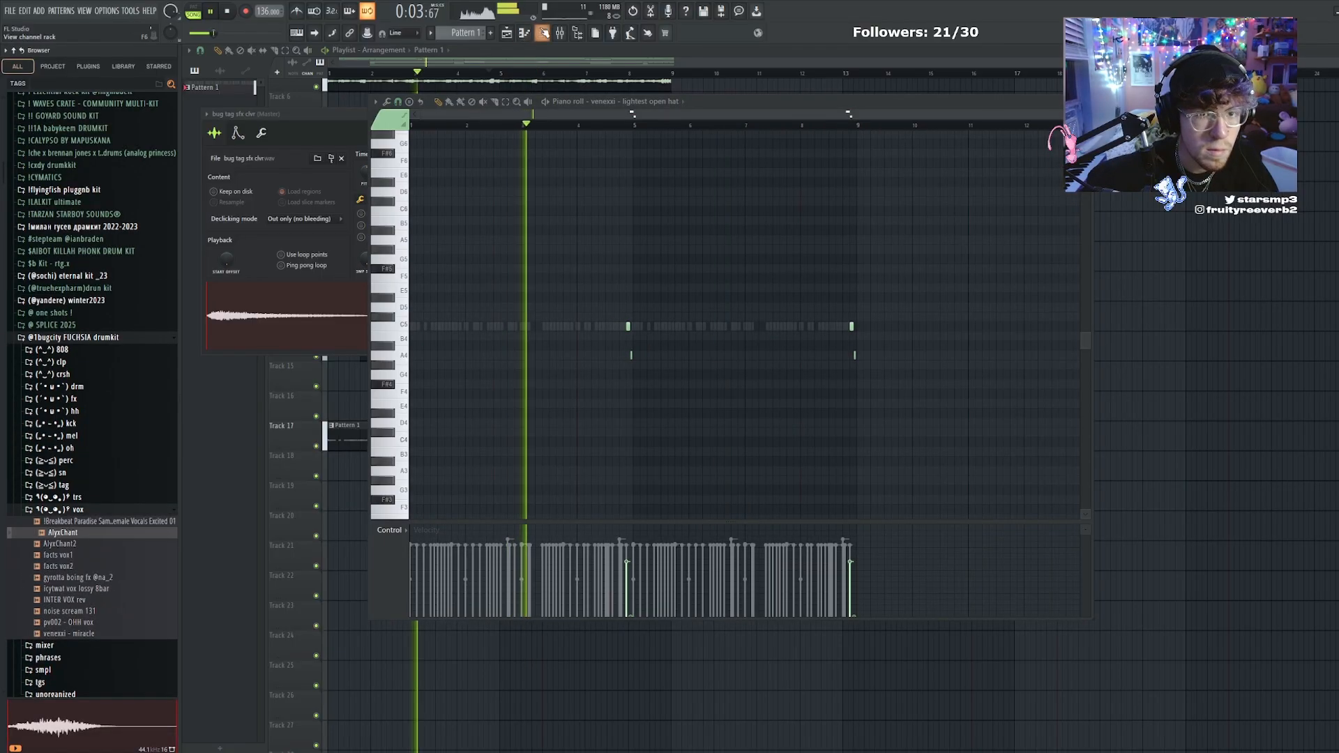
Add the AlyxChant vocal as a channel hitting on bar 1 and repeat its first four bars once
key("F6")
left_click_drag(62, 532, 436, 452)
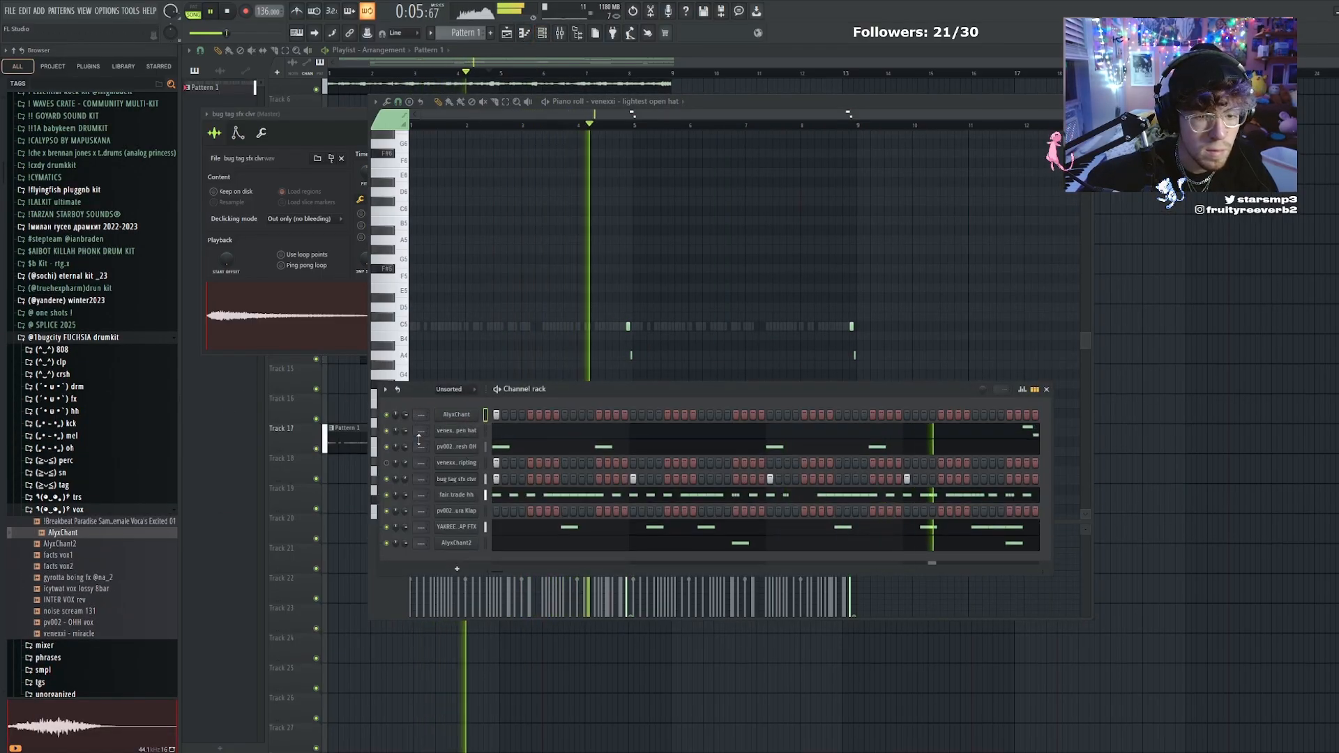
right_click(454, 415)
left_click(498, 416)
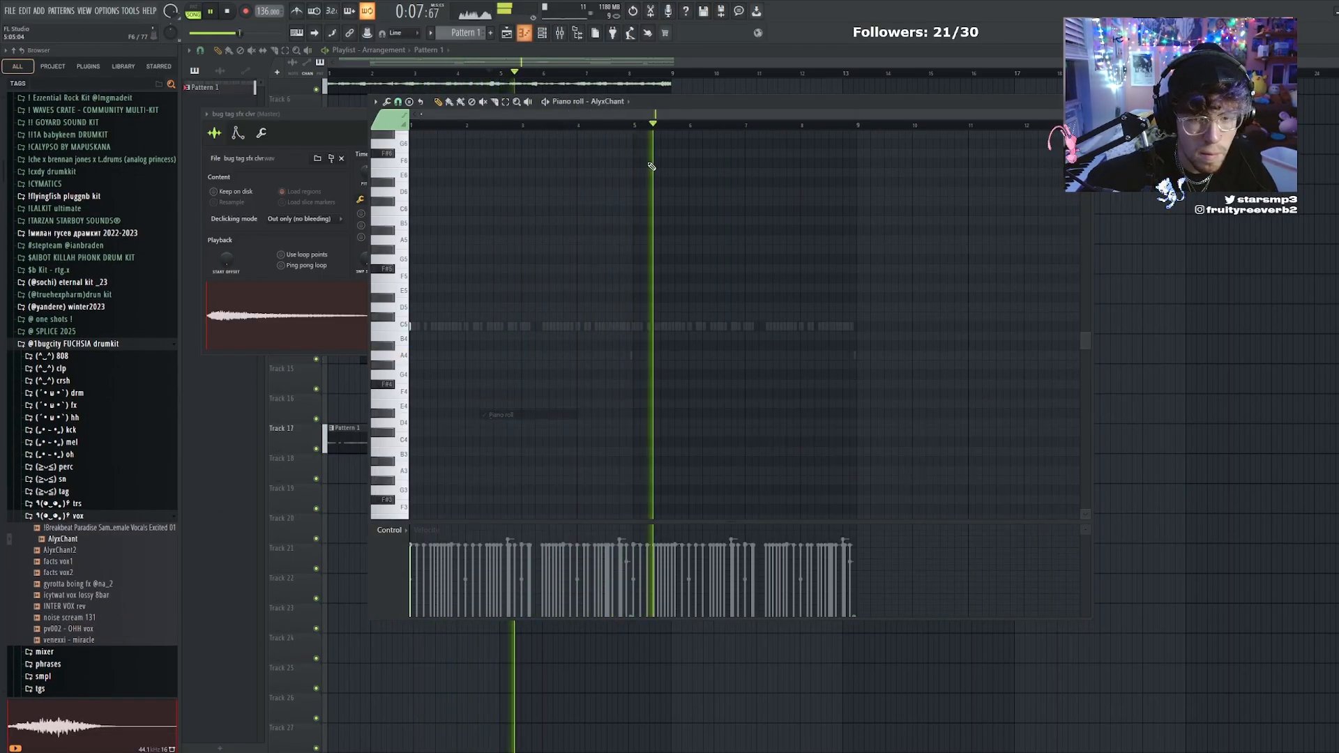
left_click_drag(638, 125, 413, 149)
key("ctrl+b")
key("ctrl+d")
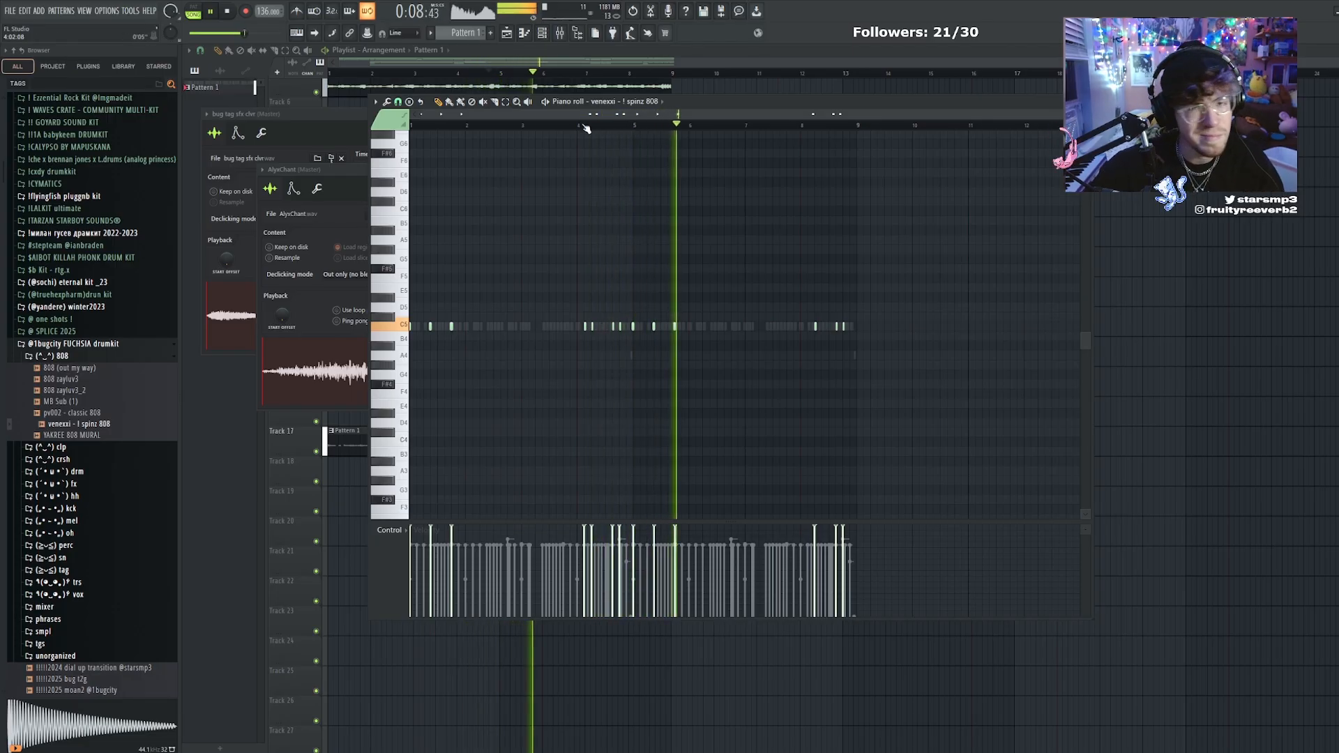
Reshape the Fruity WaveShaper curve on the master track and set its mix level to 66%
left_click(849, 460)
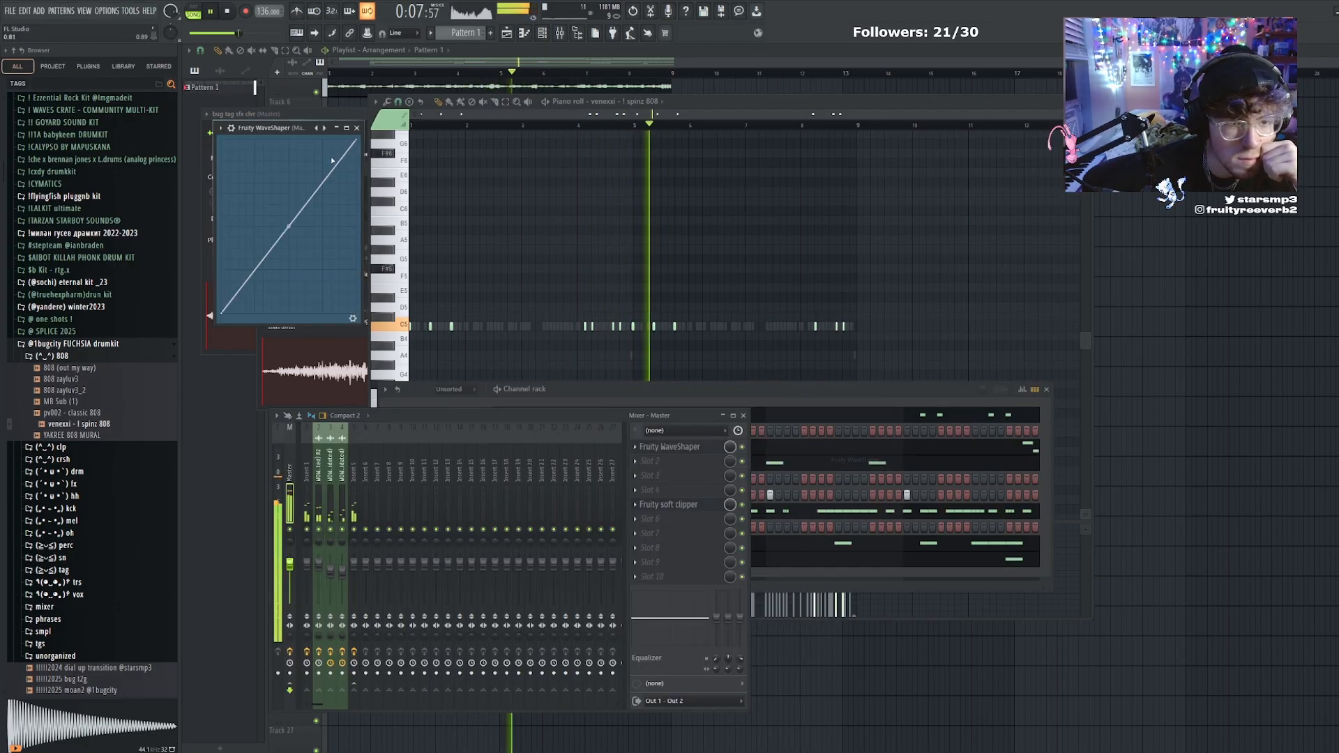
left_click_drag(332, 161, 325, 155)
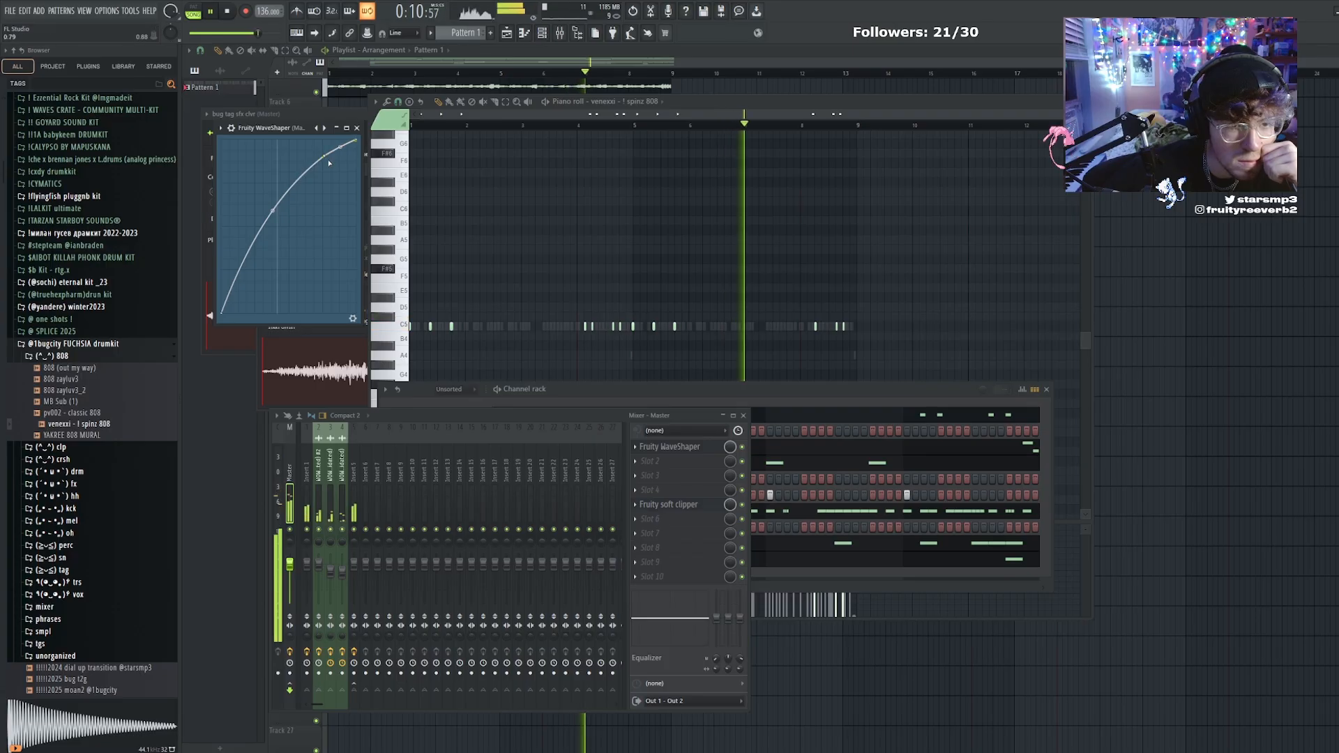
left_click(353, 318)
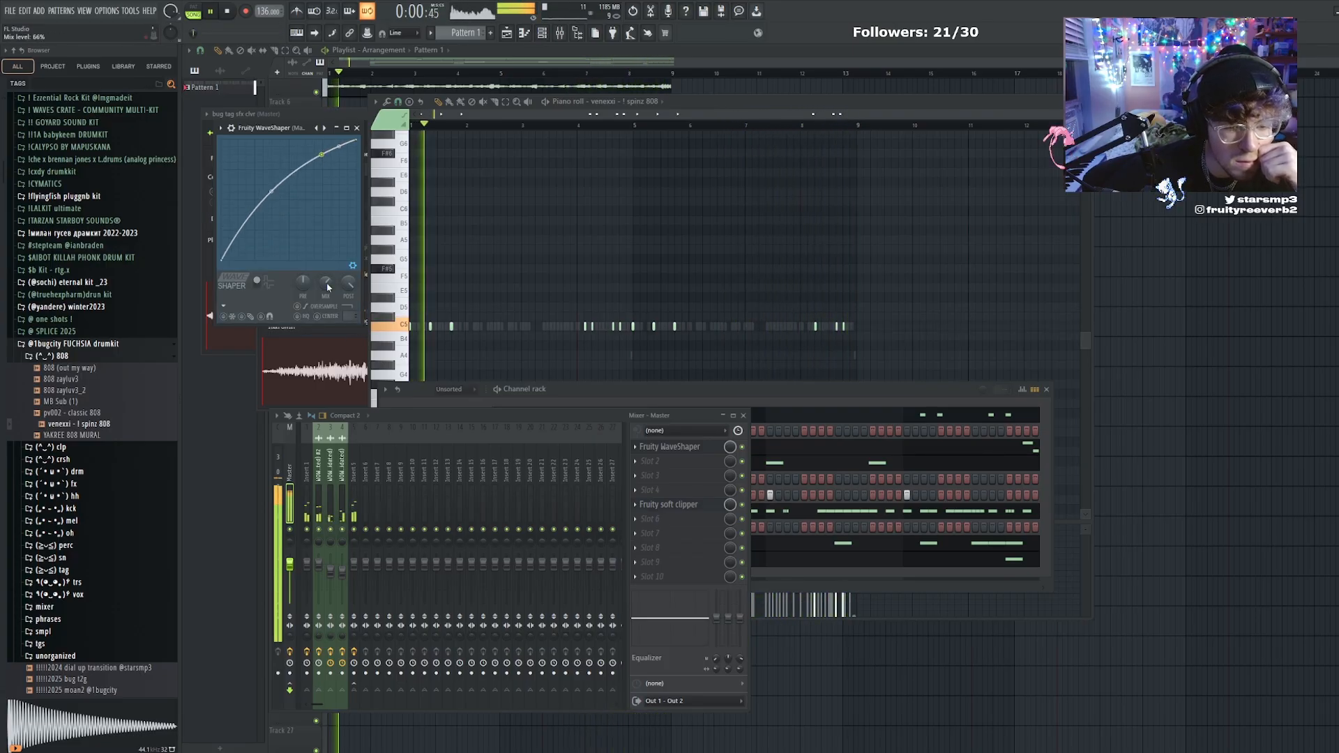
Delete the 808 note late in bar 4 and place one slightly earlier on the same pitch
left_click(756, 406)
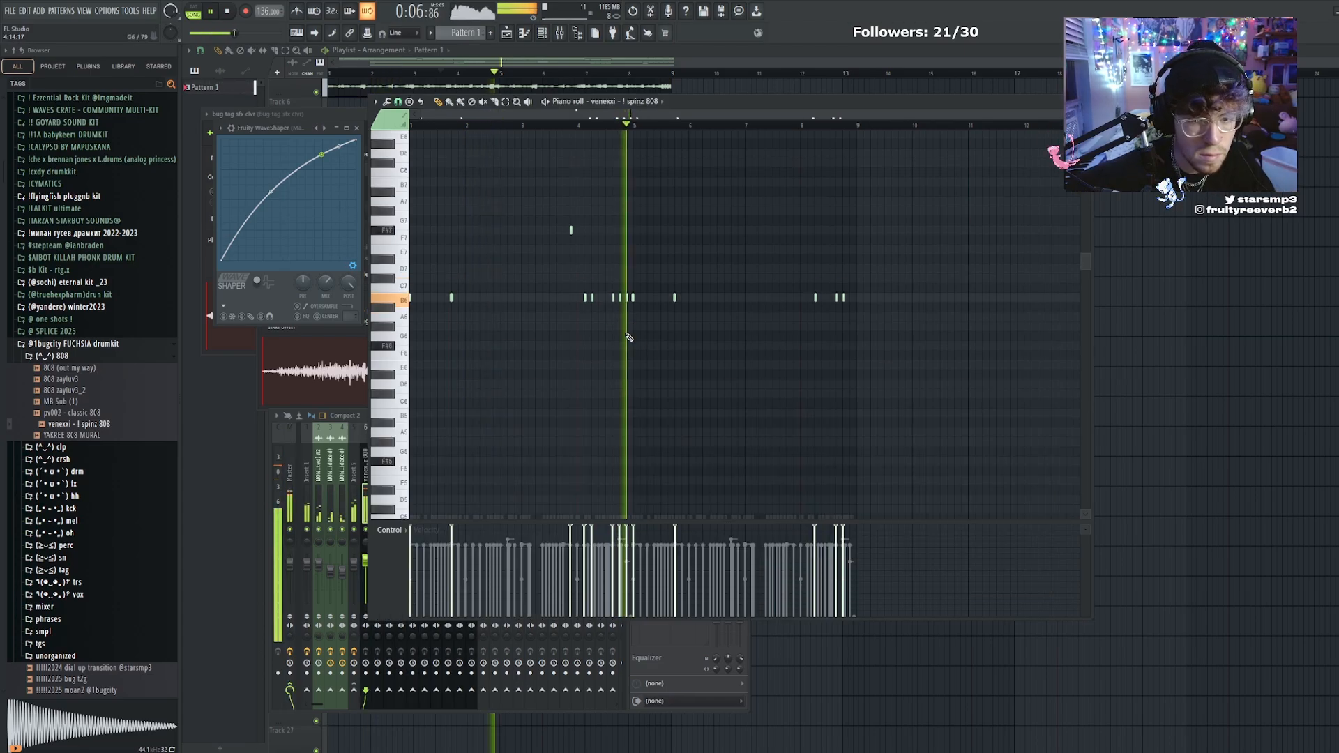
key("space")
right_click(620, 297)
left_click(613, 298)
key("space")
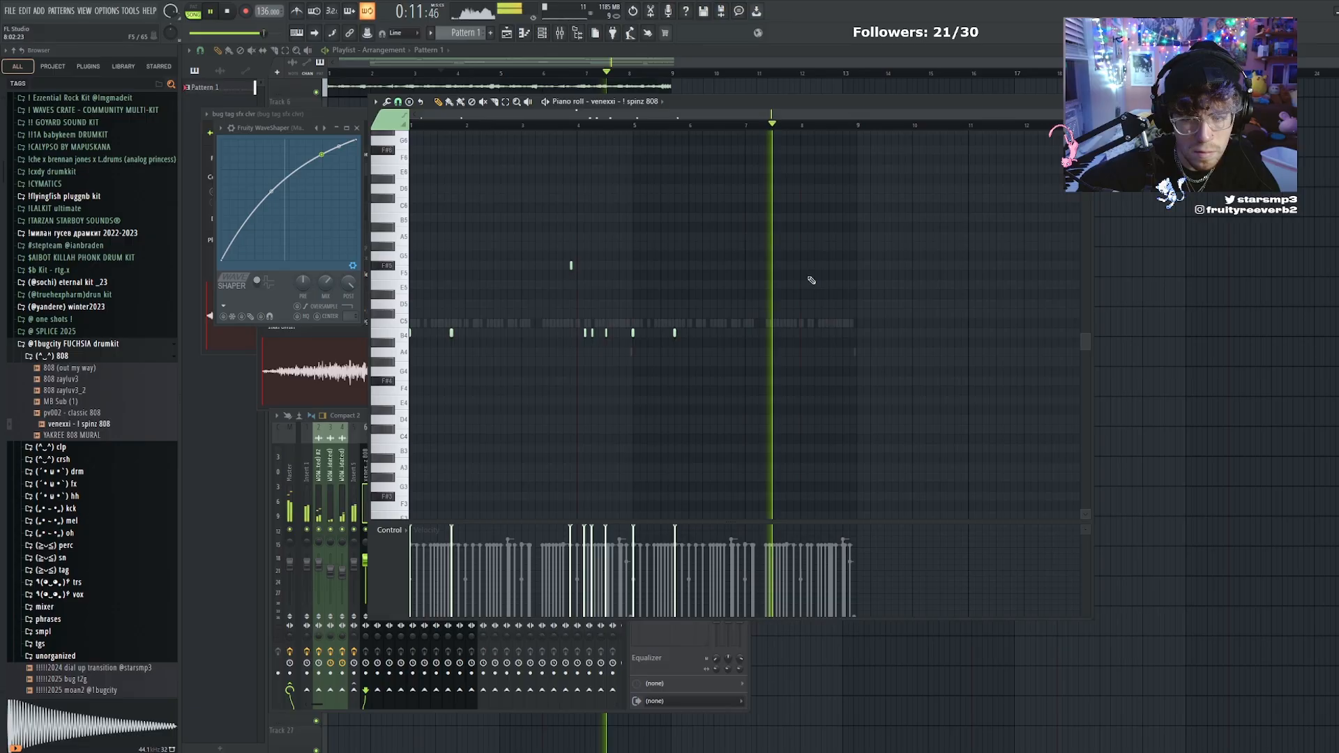
Rework the 808 run in bar 8 with F#5 and C5 hits, deleting its last C5 and G4 notes and shifting the remaining G4 slightly later
left_click(808, 265)
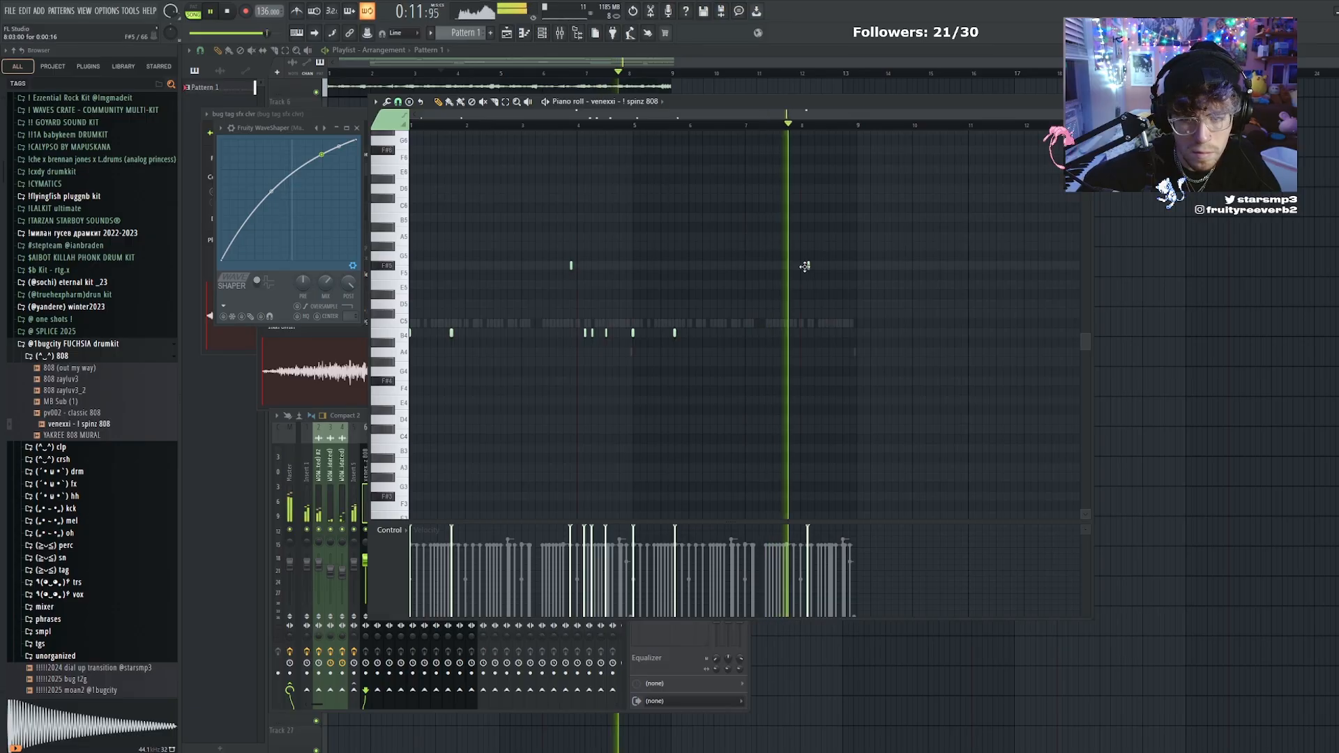
left_click(830, 324)
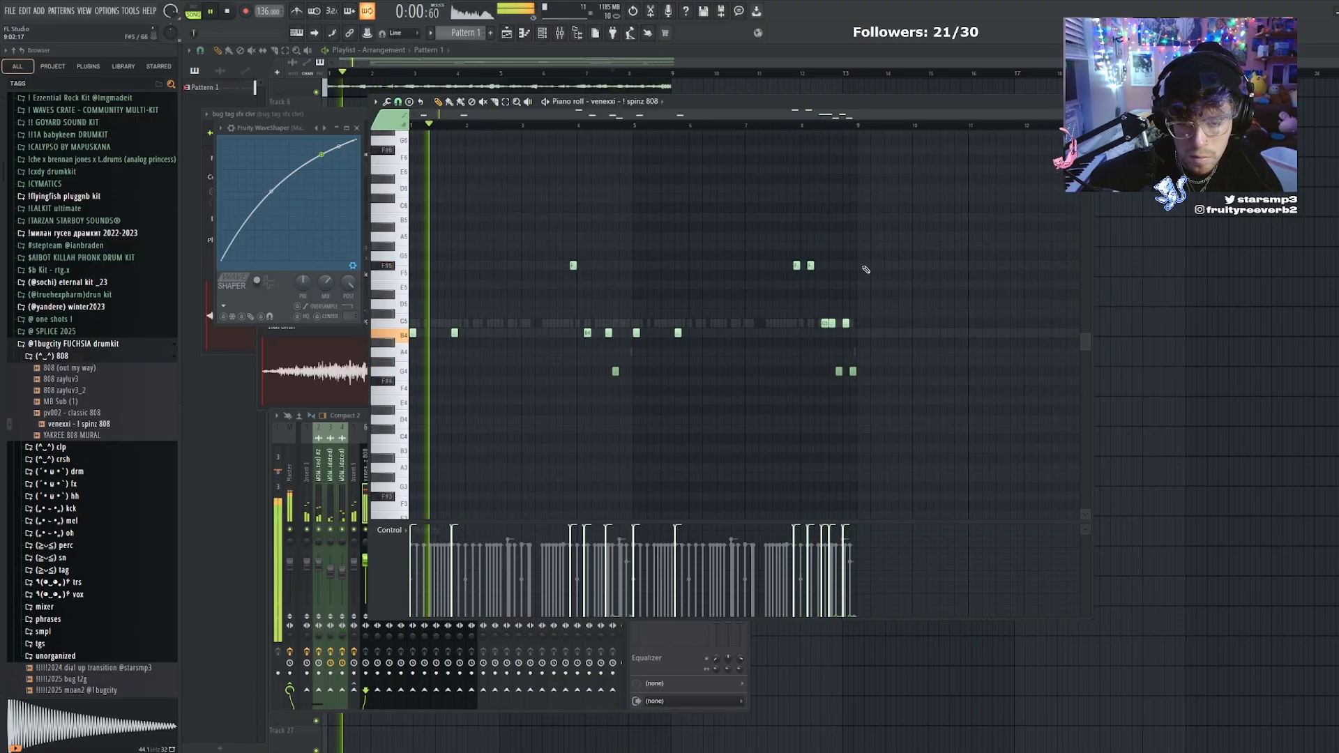
right_click(847, 324)
right_click(853, 373)
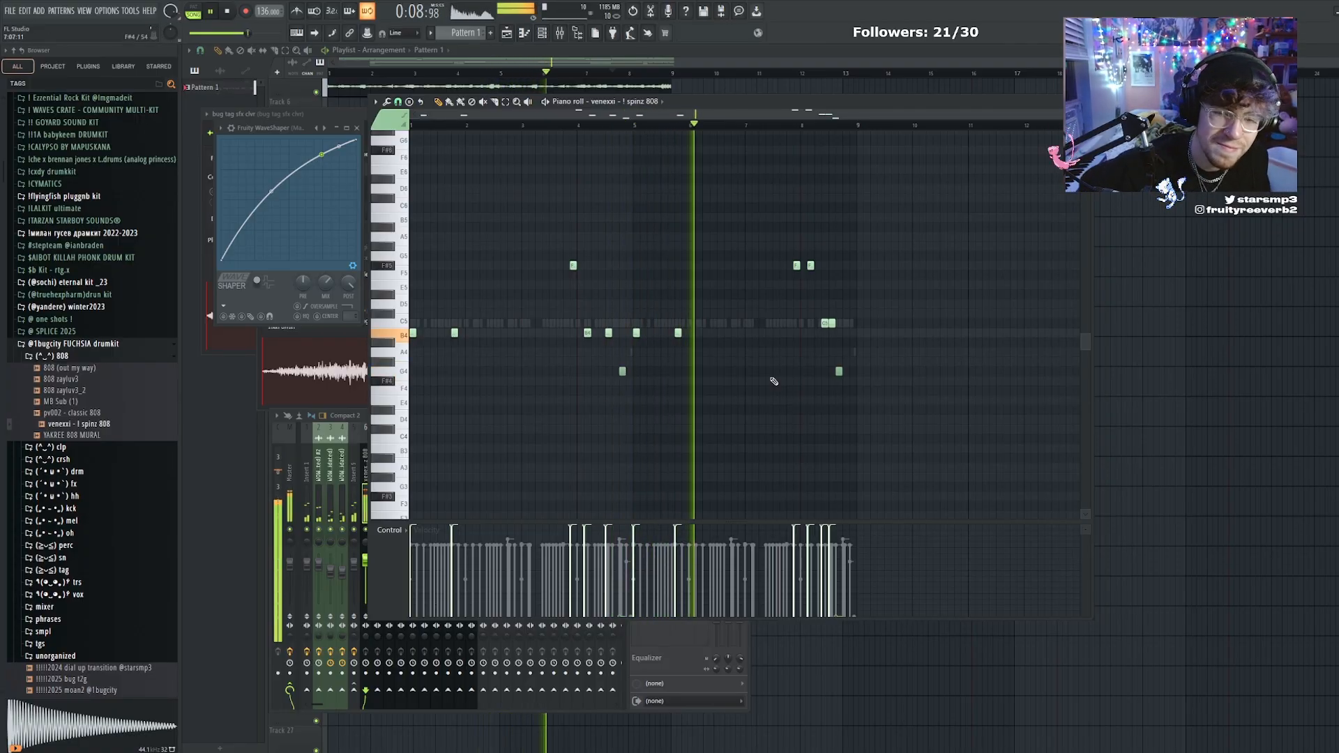
left_click_drag(838, 371, 845, 371)
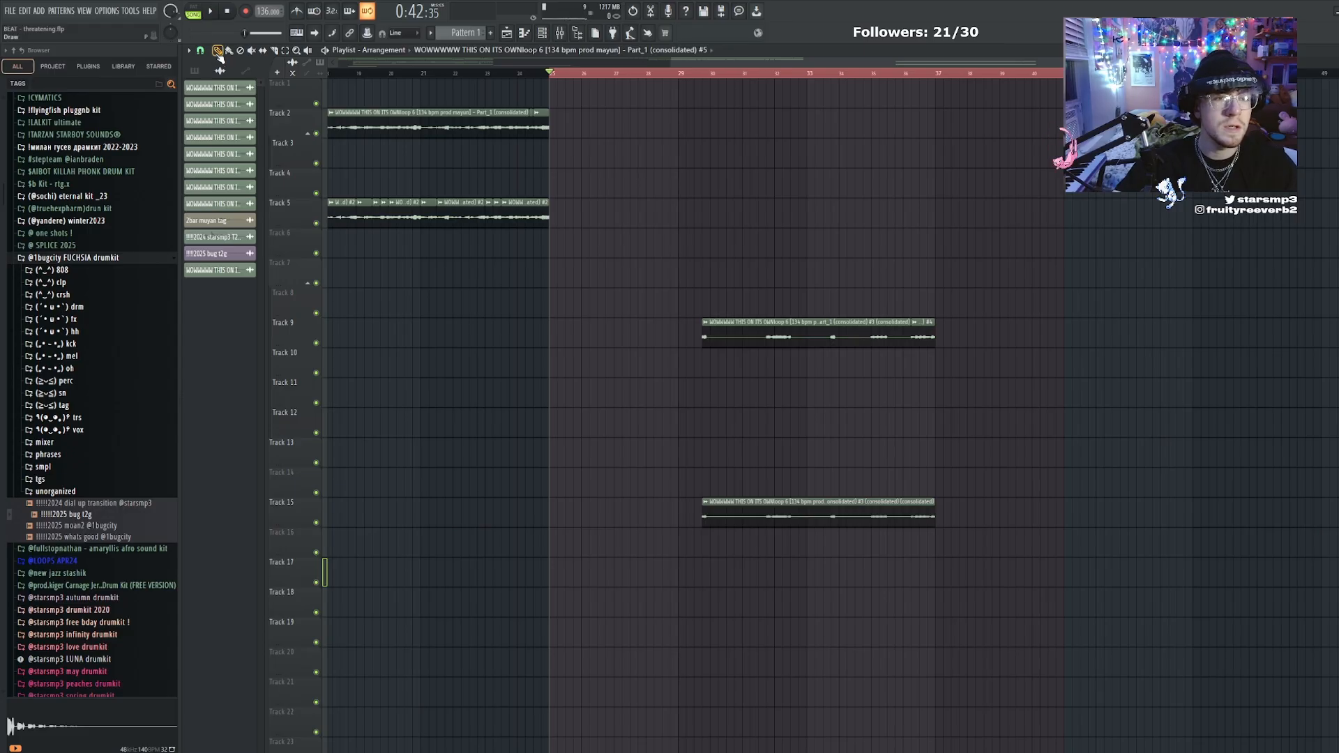
Consolidate the two layer clips on tracks 9 and 15 into a new audio clip and play it back
left_click_drag(733, 239, 927, 578)
key("ctrl+r")
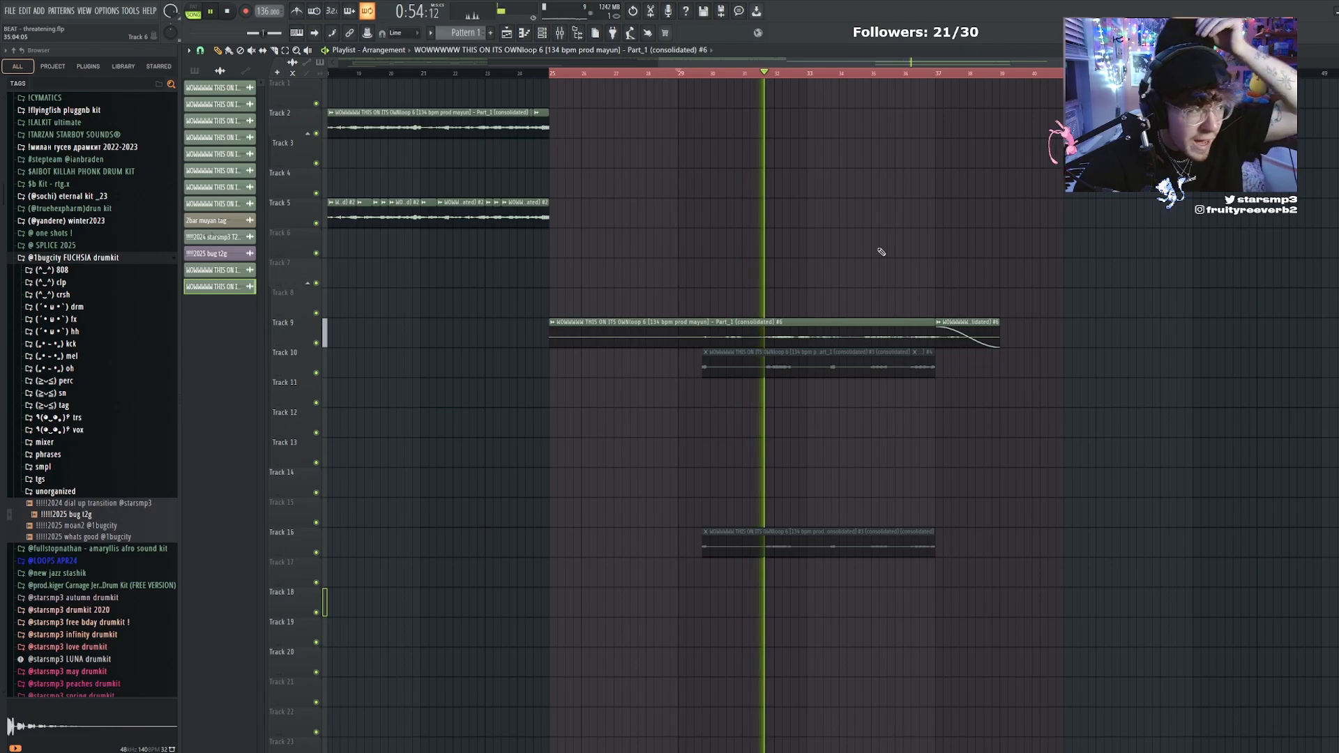
key("space")
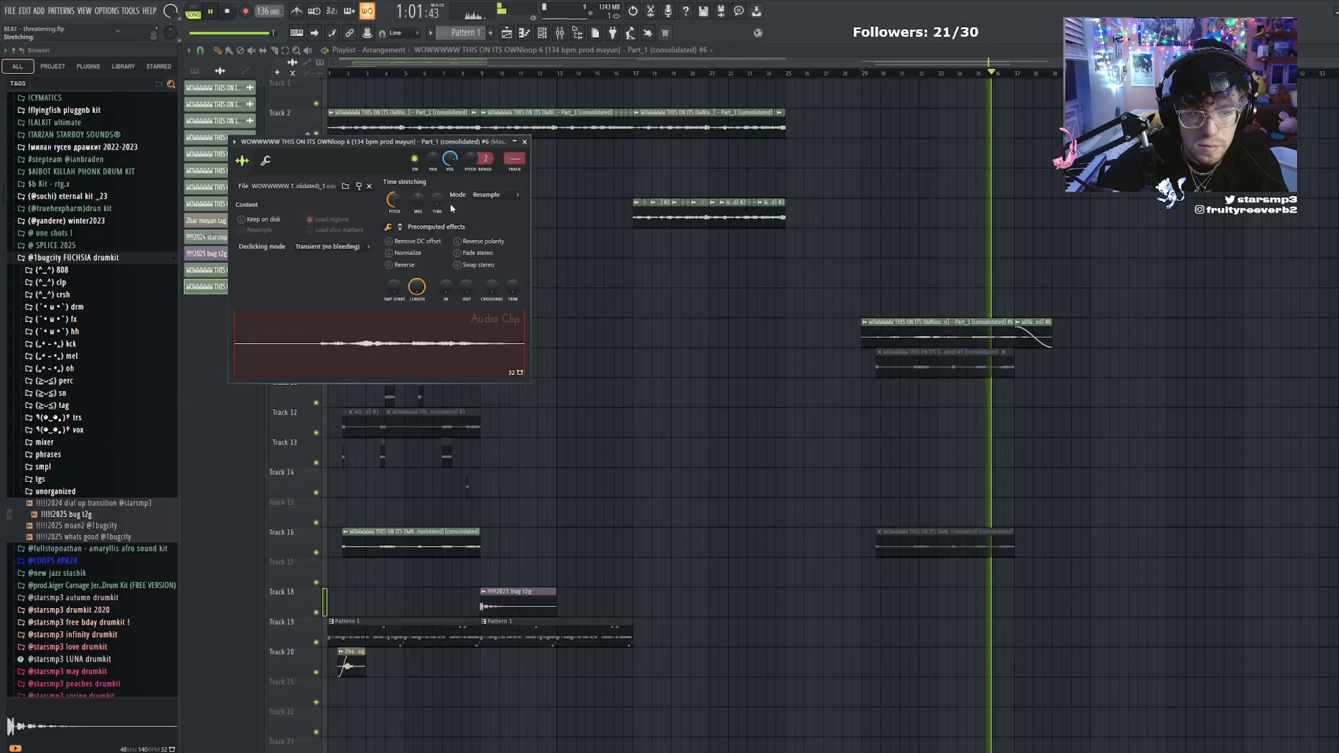
Close the clip settings and move the consolidated clip and its fade-out tail on track 9 to bar 17
key("Escape")
left_click_drag(1080, 307, 931, 366)
left_click(1061, 306, "ctrl")
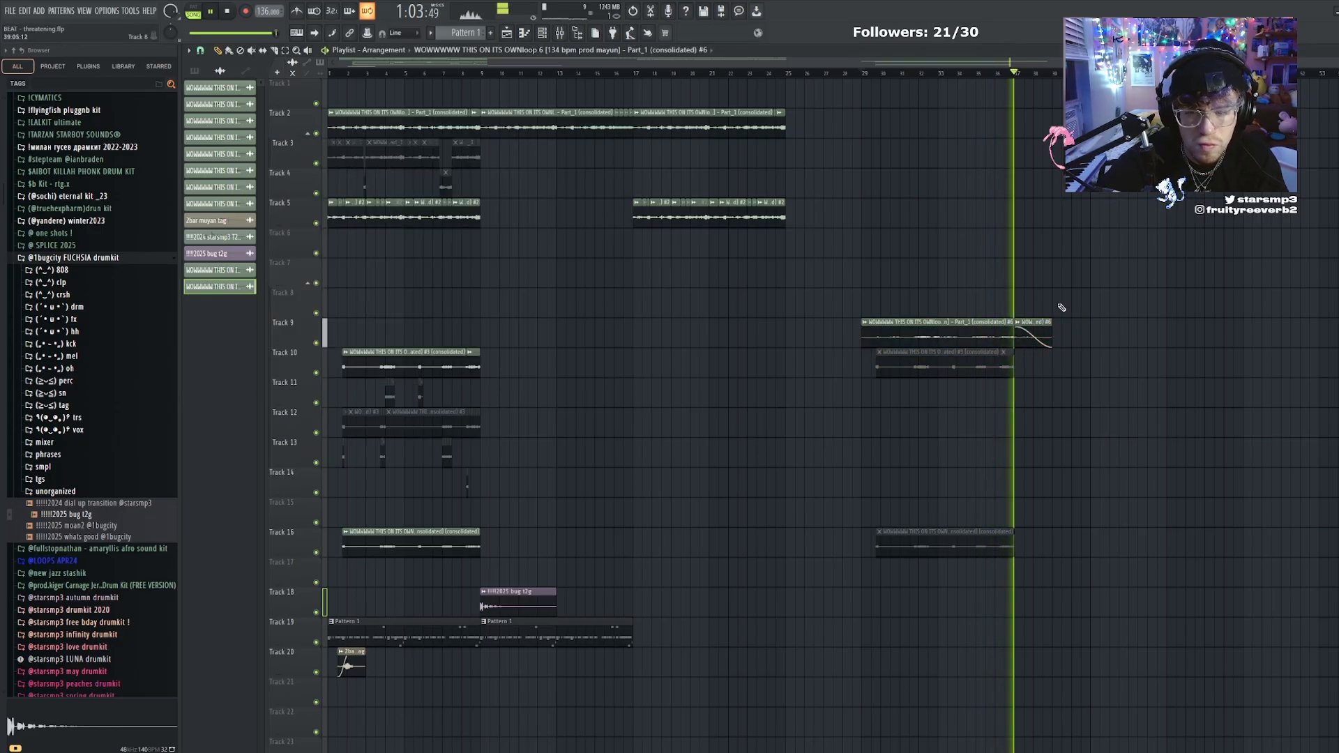
left_click_drag(1066, 306, 741, 314)
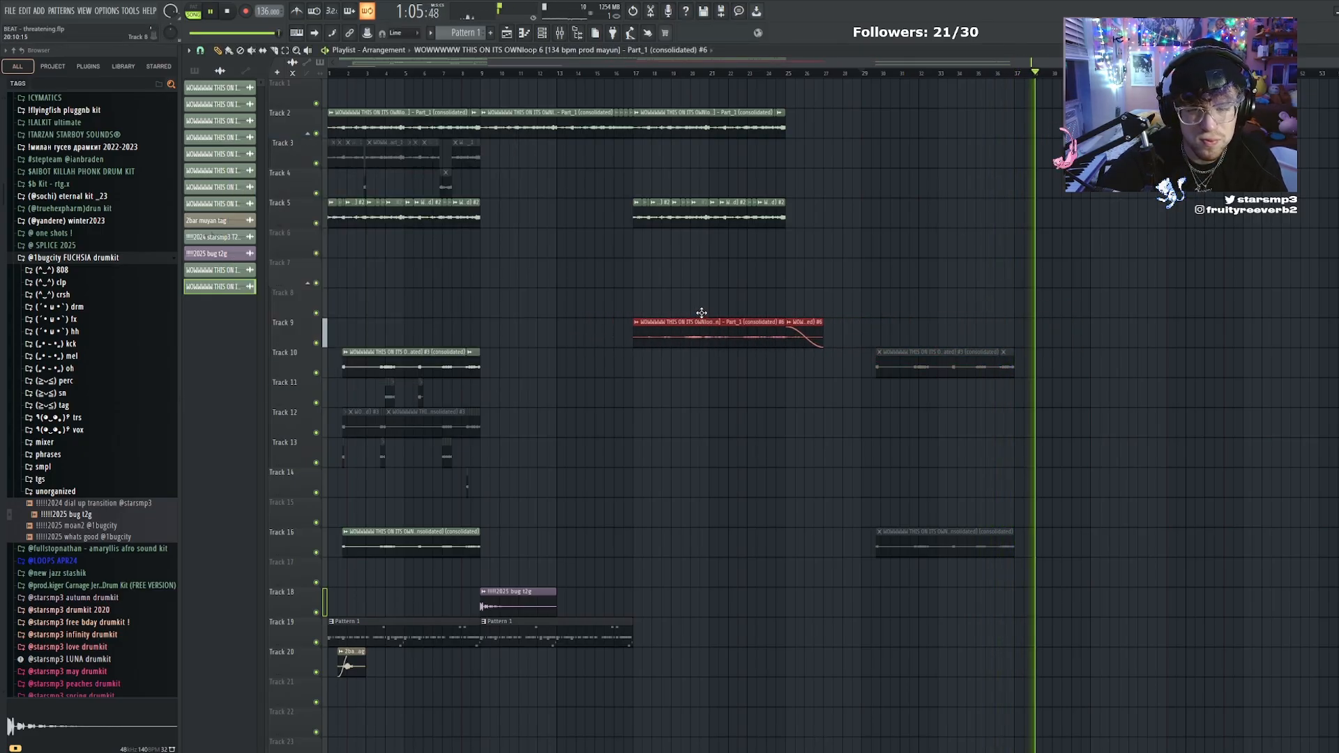
left_click(741, 313, "ctrl")
Duplicate the bar 9 drum pattern clip on track 19 so it repeats at bar 17
left_click_drag(667, 676, 559, 616)
key("ctrl+b")
left_click(608, 595, "ctrl")
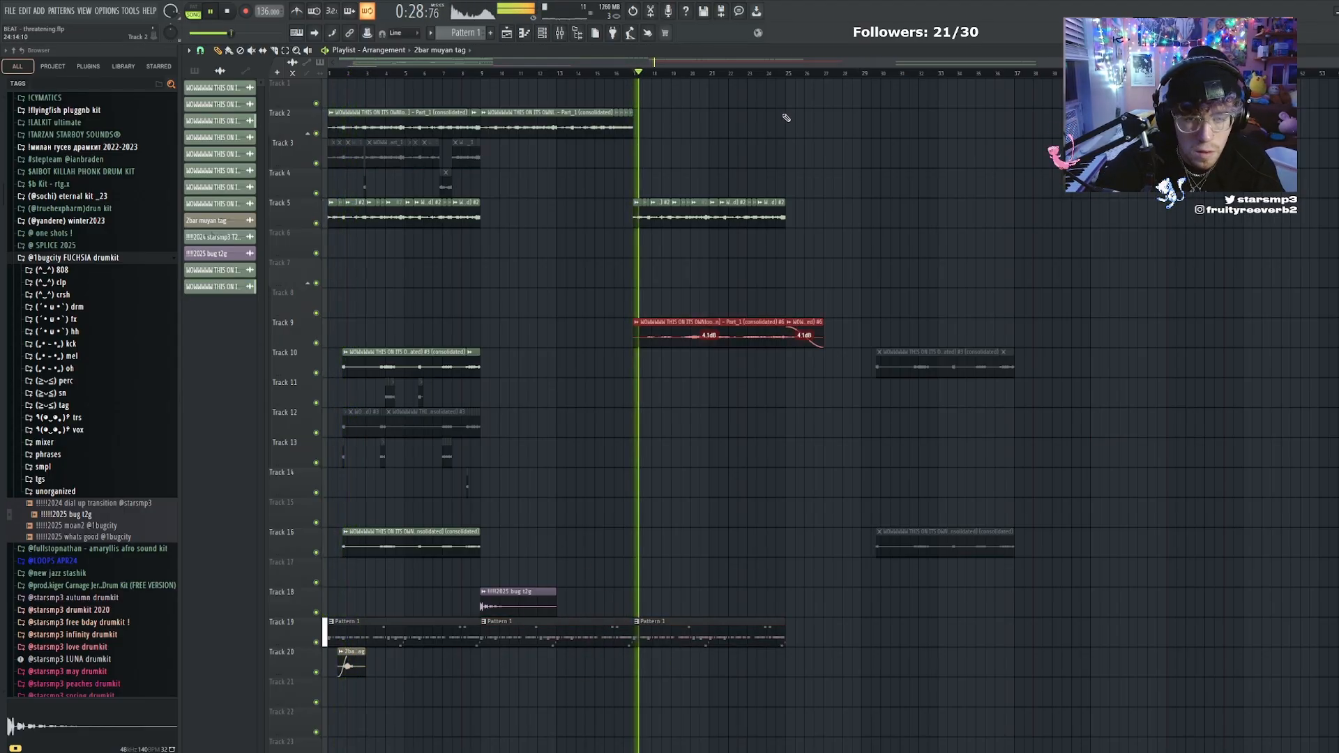
left_click(787, 114, "ctrl")
left_click_drag(662, 117, 562, 131)
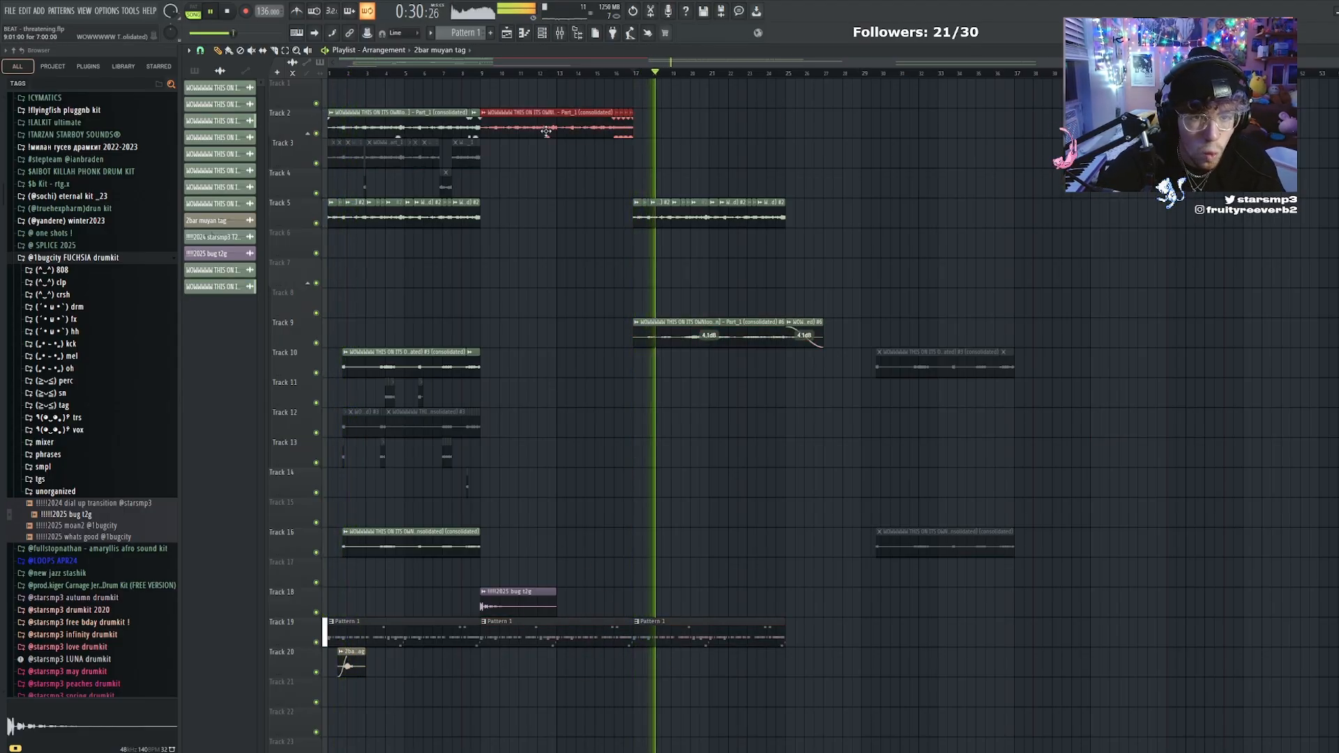
left_click(670, 145, "ctrl")
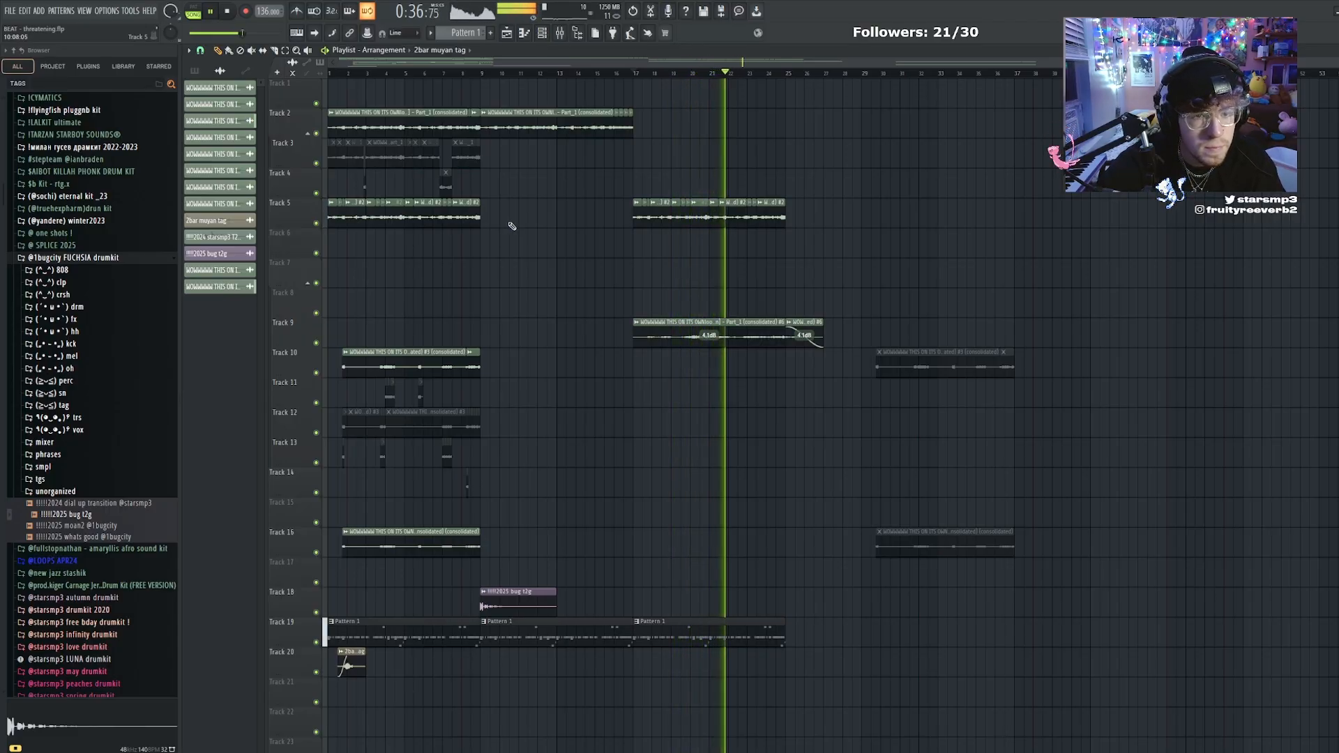
Duplicate the bar 1 loop clip on track 2 so a copy starts at bar 37
left_click(417, 125, "ctrl")
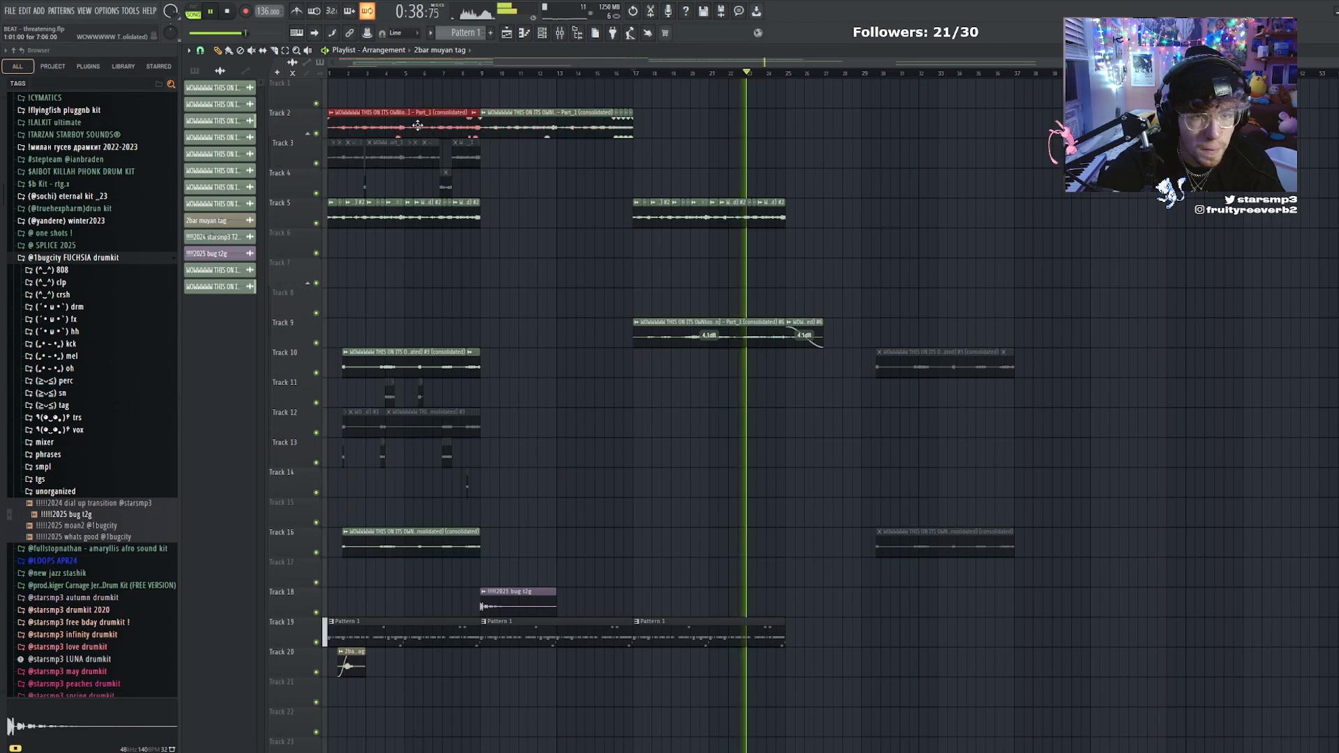
left_click_drag(417, 125, 1103, 125)
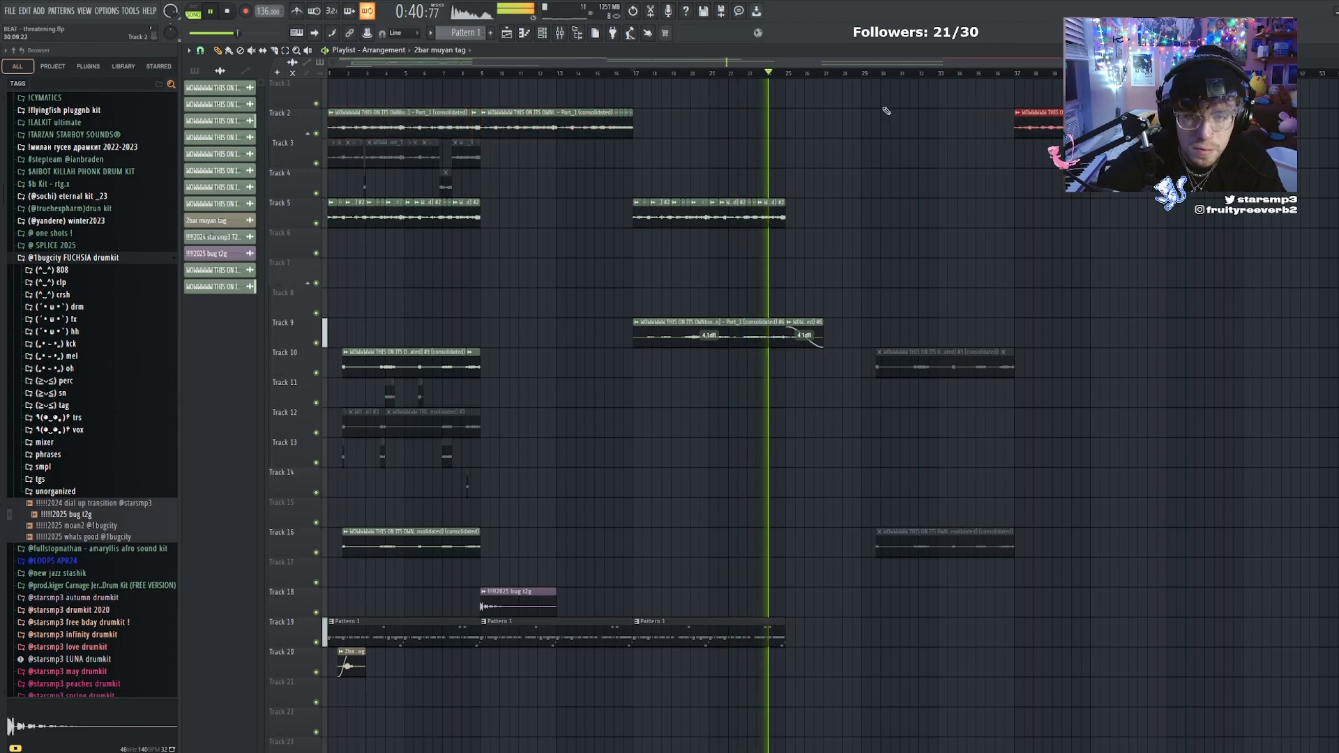
left_click_drag(799, 61, 1005, 61)
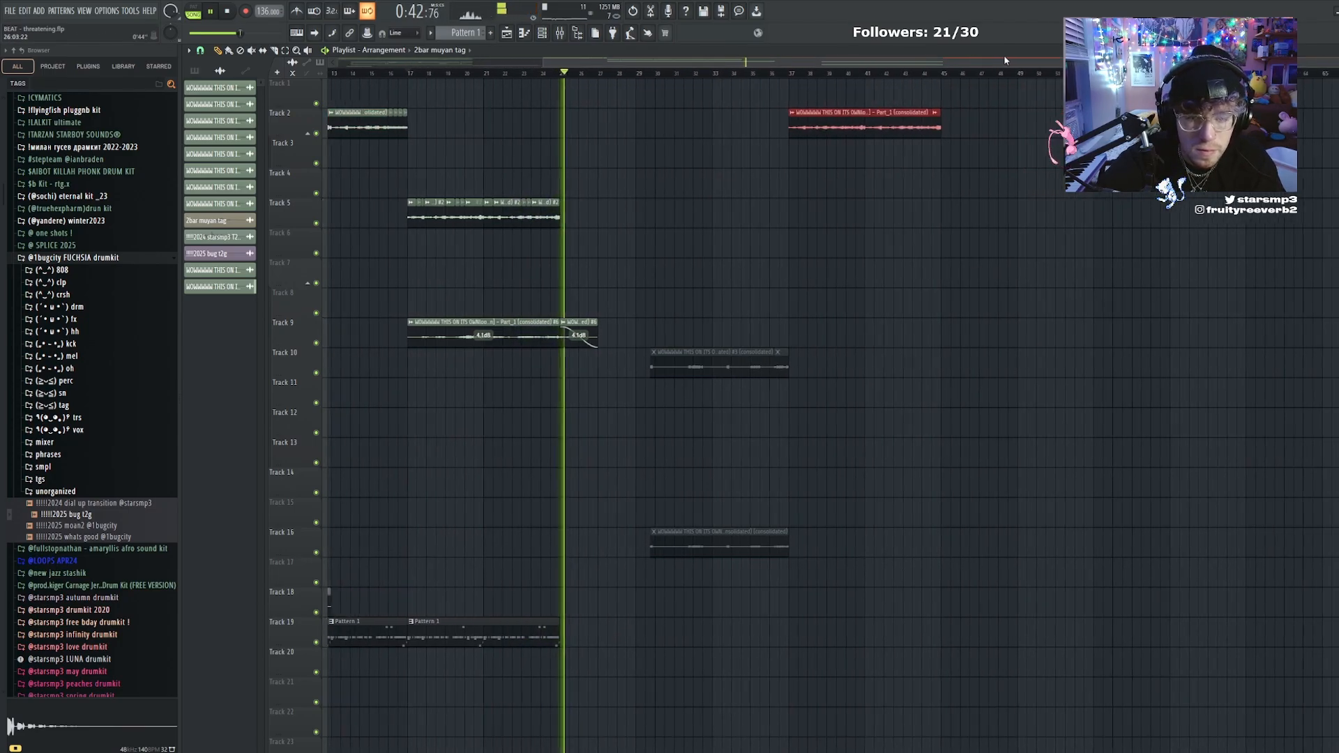
Slice the bar 37 loop clip into half-bar pieces and move every other slice down to track 4
left_click(893, 75, "ctrl")
scroll(896, 74, "up", 5)
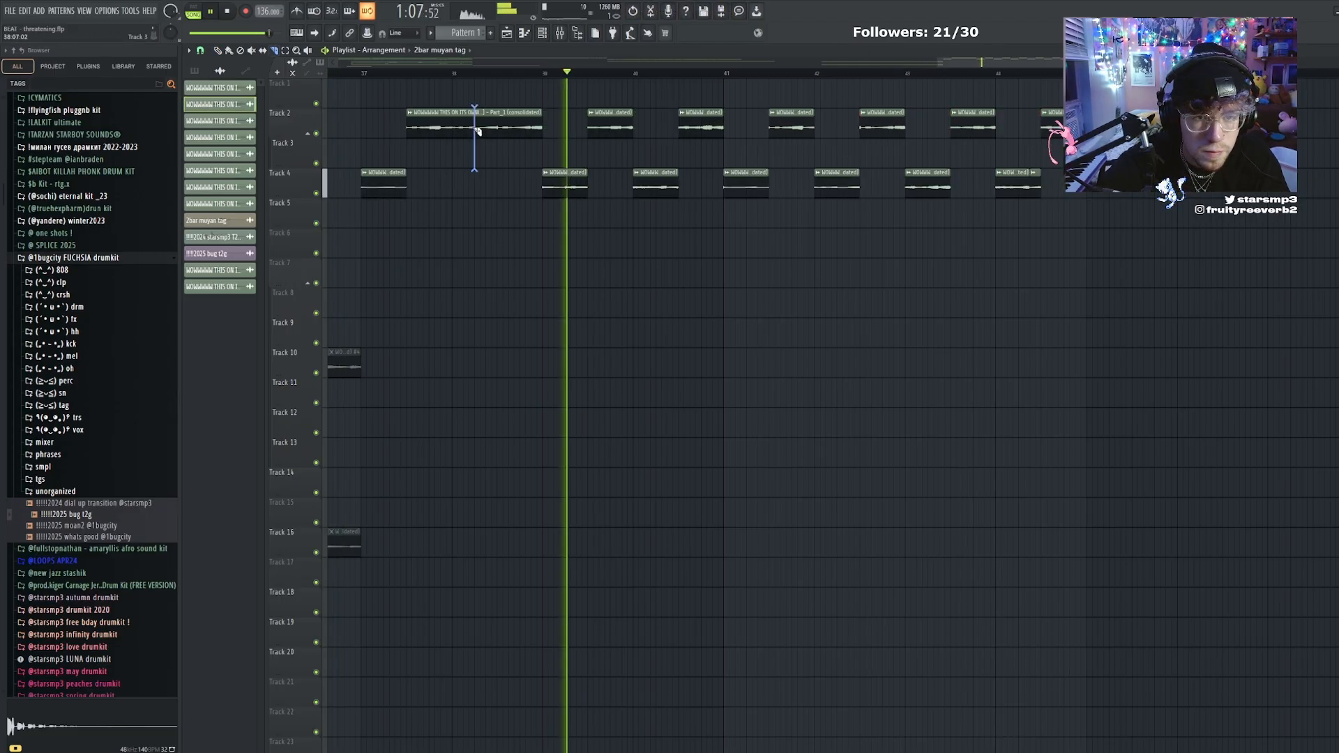
mouse_move(477, 130)
left_mouse_down()
mouse_move(456, 131)
mouse_move(498, 131)
left_mouse_up()
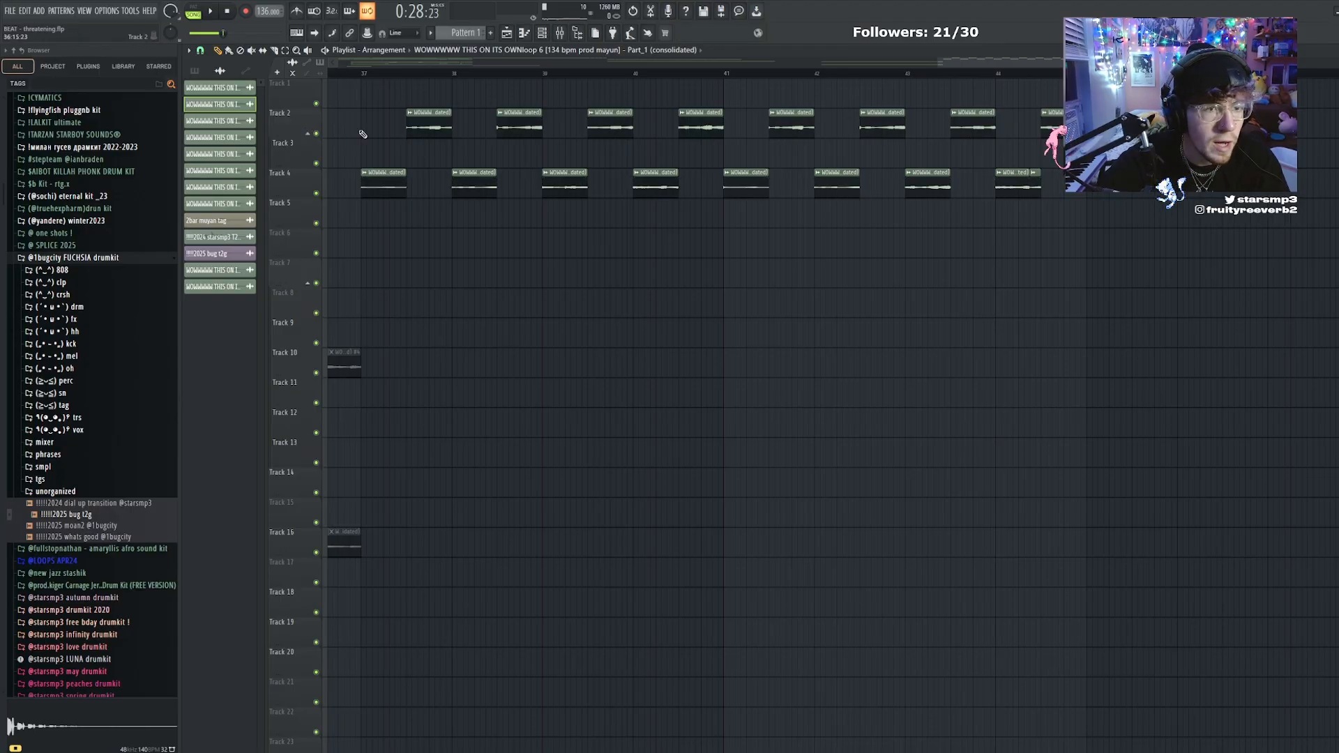
Consolidate the chopped slices at bar 37 through the Portal effect and name the resulting clip "portal1"
left_click_drag(433, 118, 1143, 122)
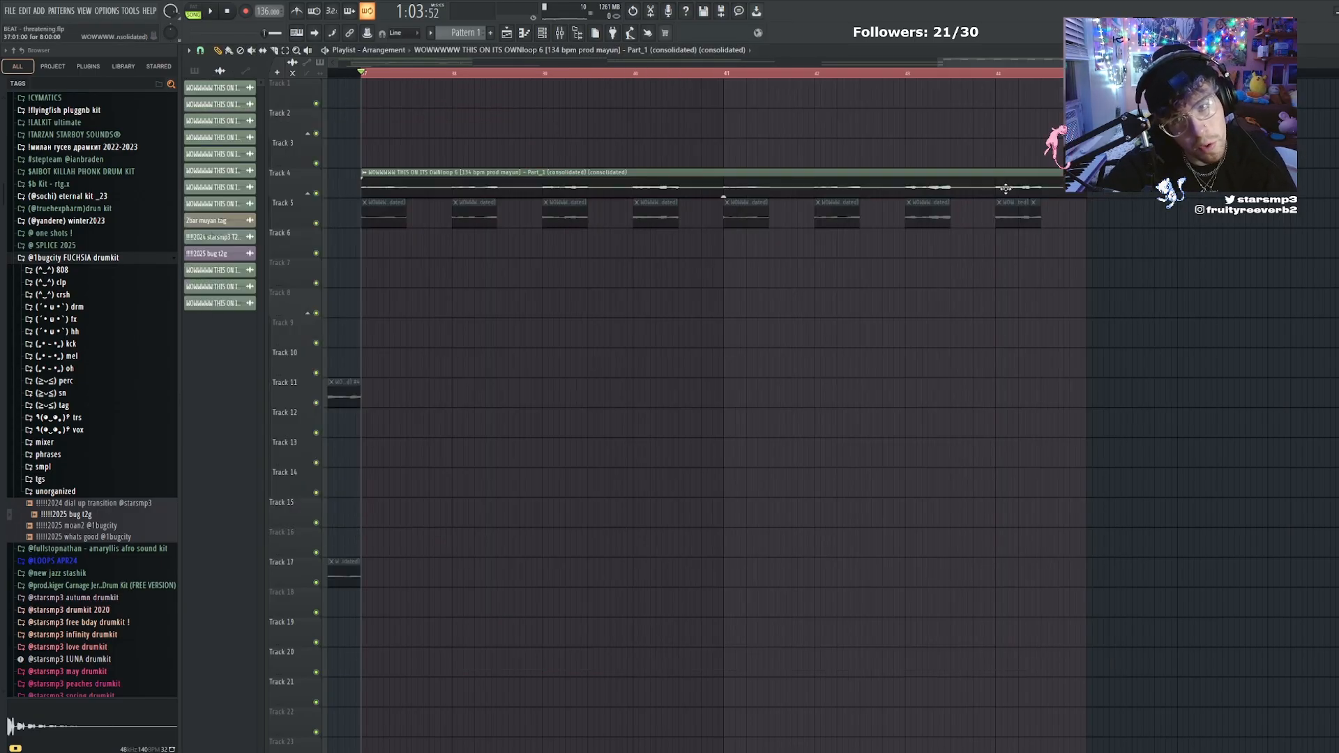
double_click(767, 193)
key("F9")
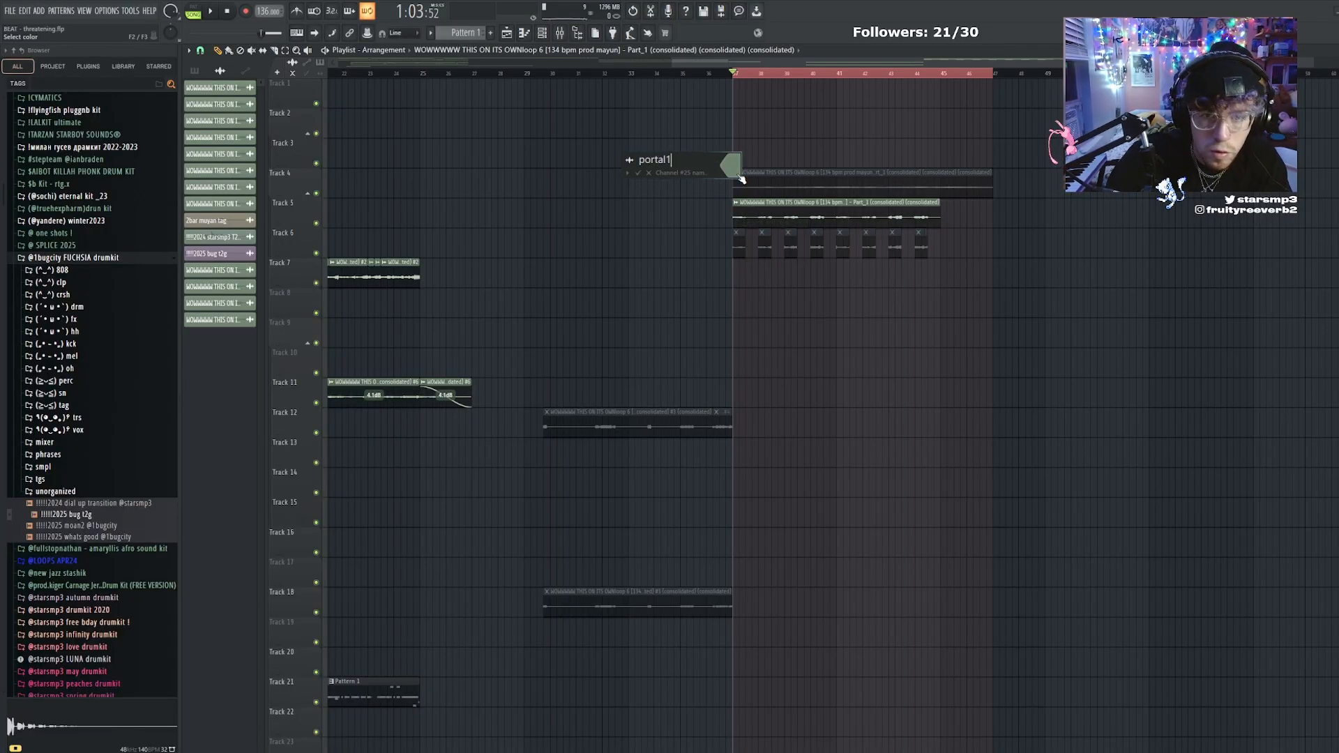
Consolidate the chopped loop clip below portal1 into a second effected clip over the same ten-bar selection
double_click(863, 208)
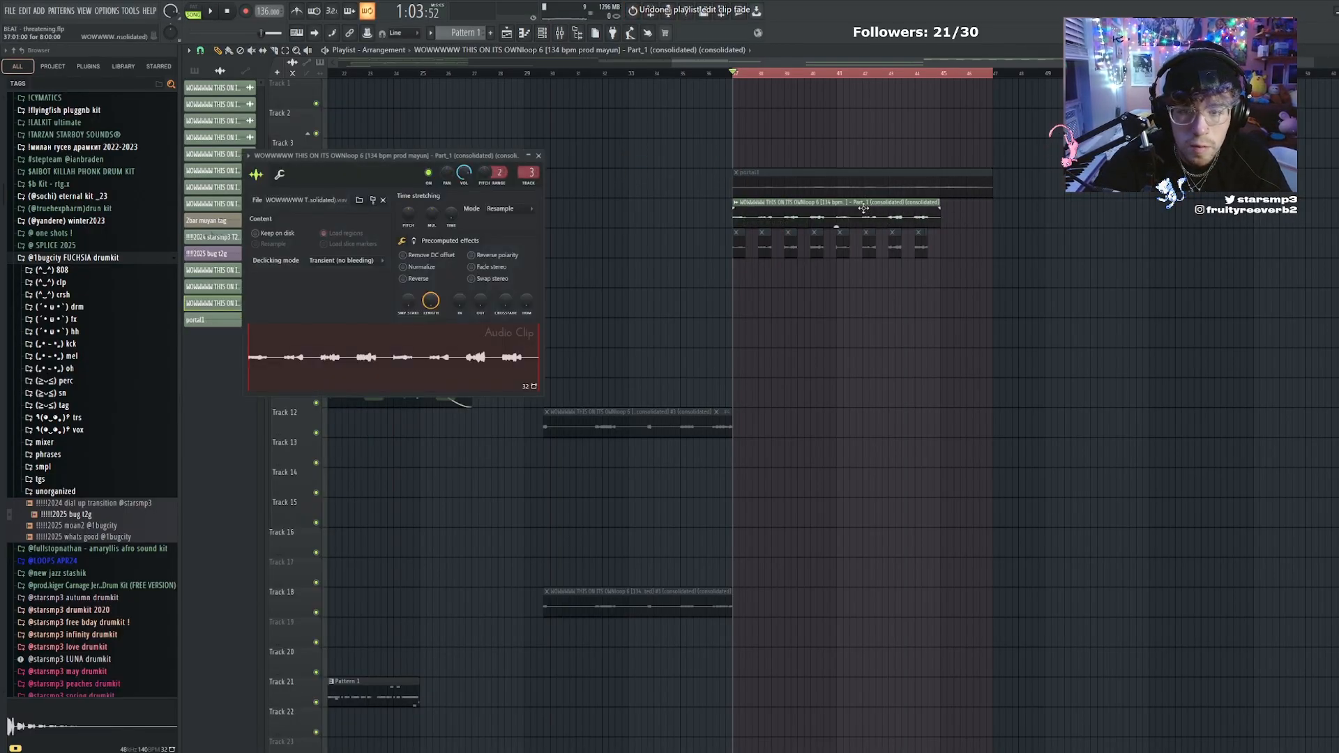
left_click_drag(968, 214, 945, 212)
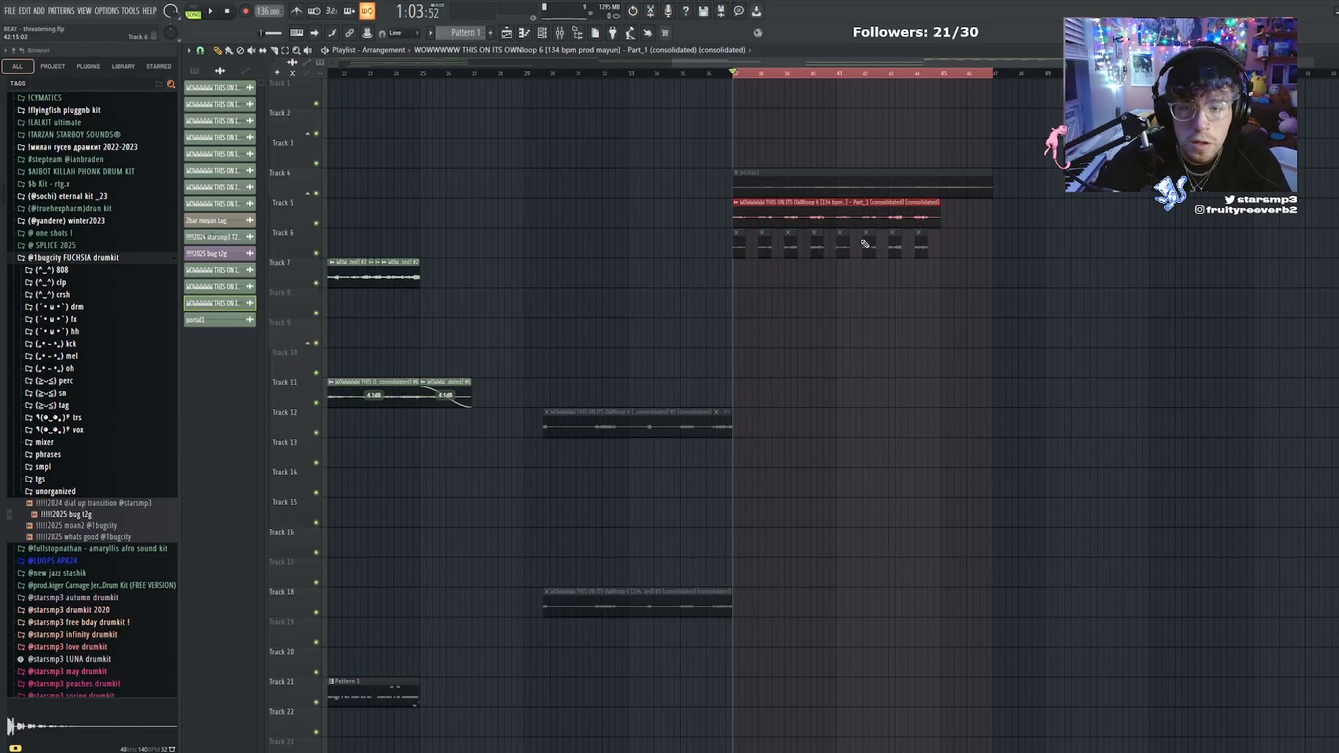
key("ctrl+alt+c")
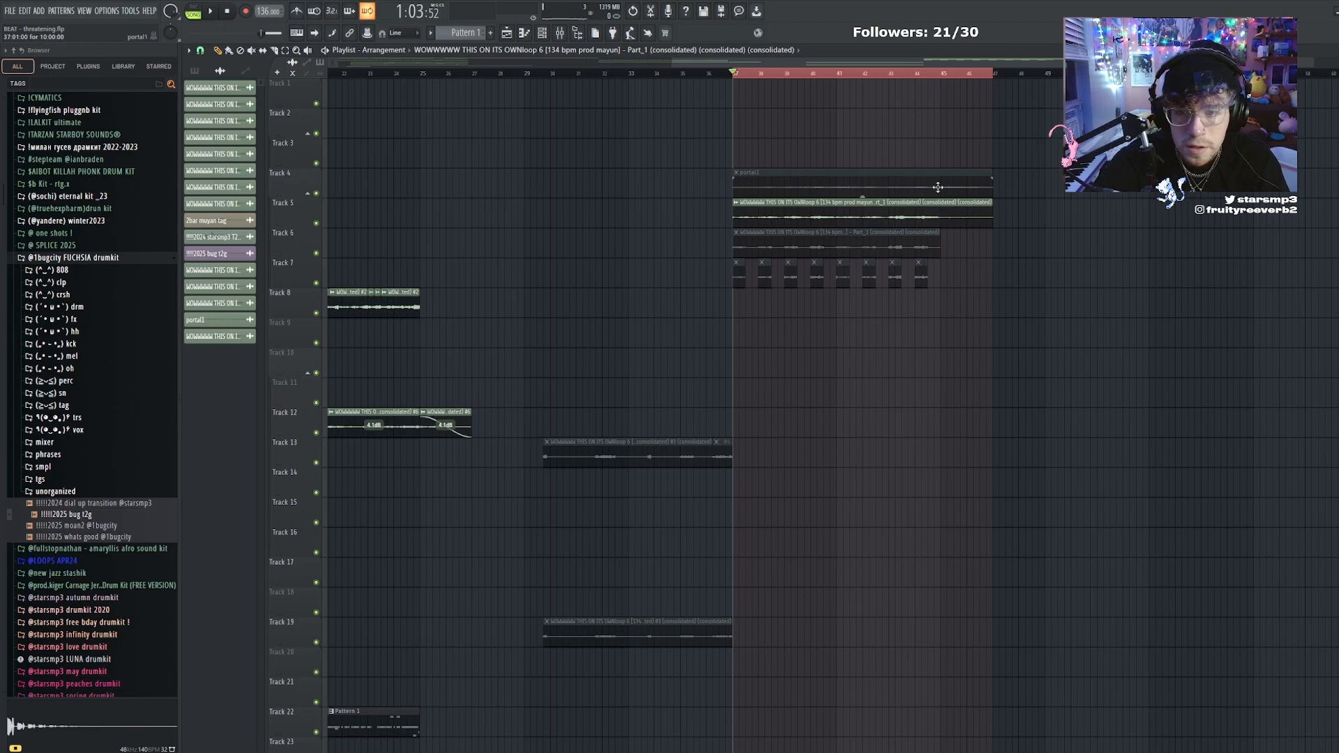
Play back both Portal layers at bar 37 and name the second clip "portal2"
key("space")
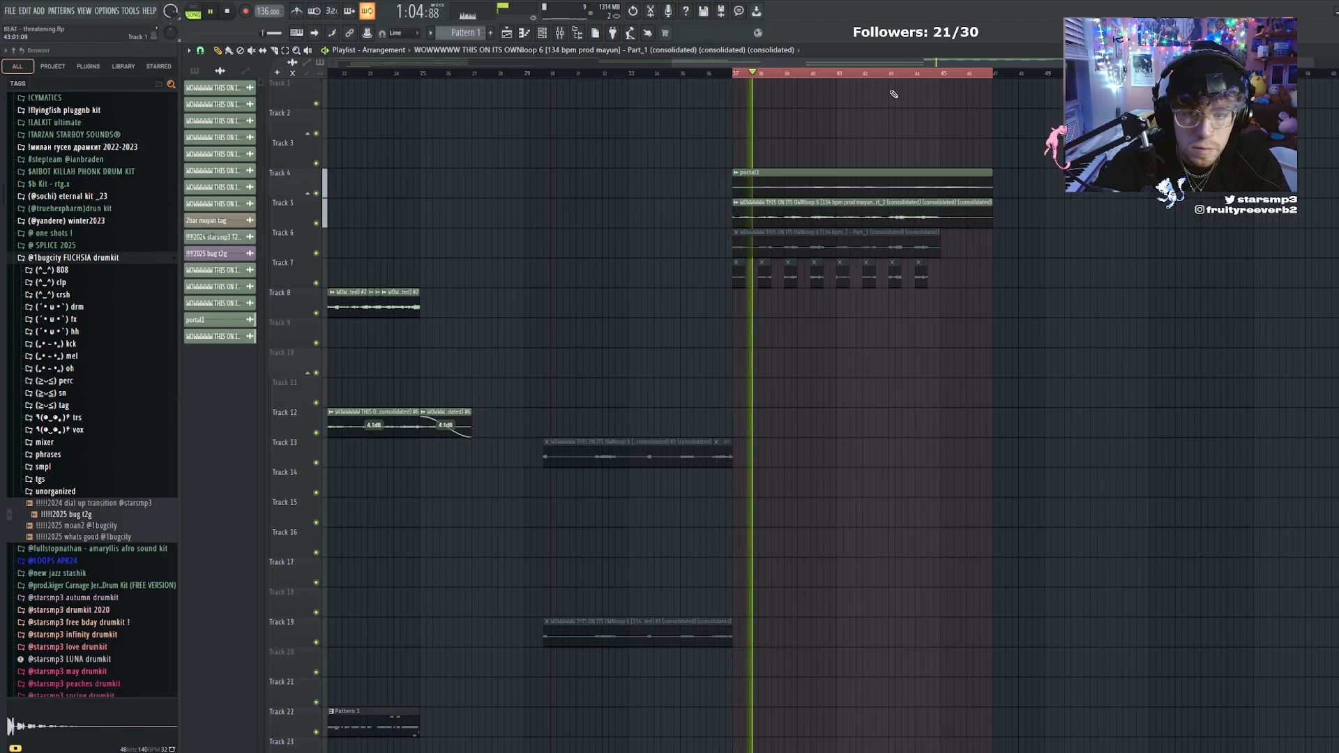
scroll(920, 75, "up", 3)
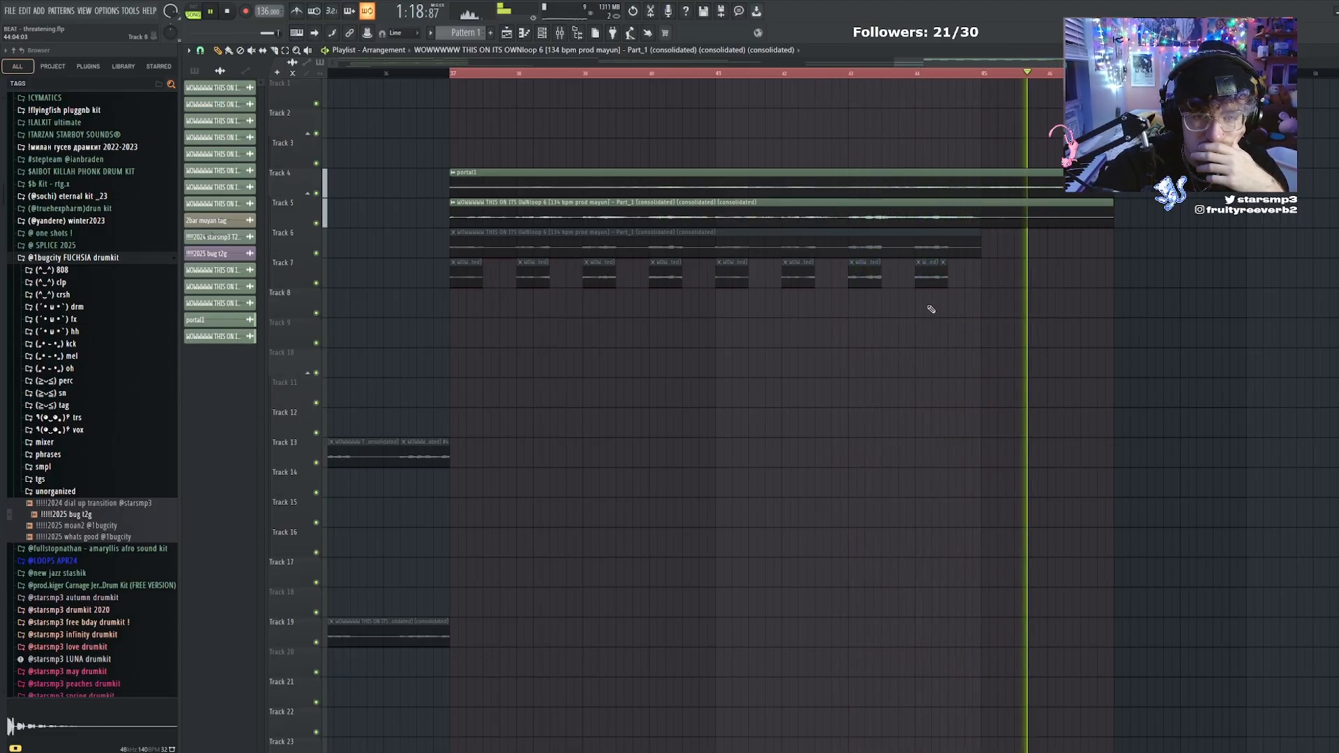
key("space")
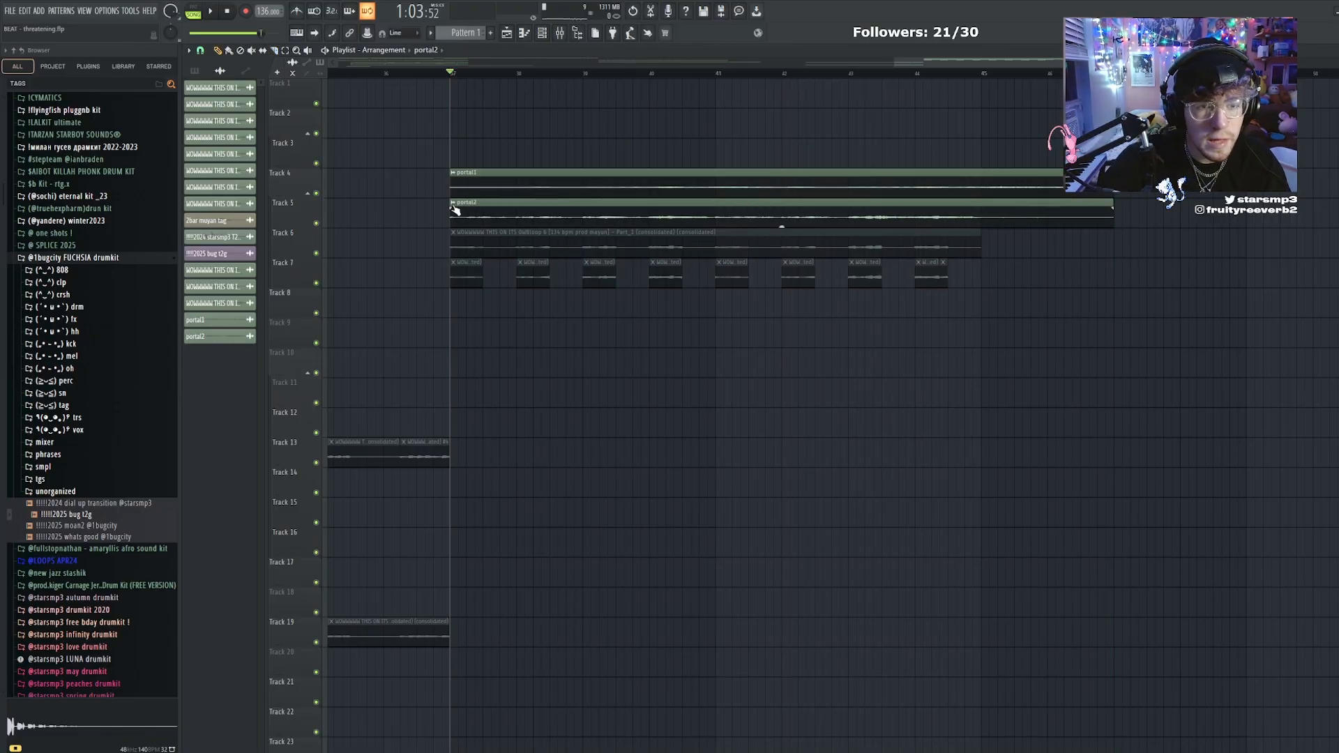
Move the portal1 and portal2 clips from bar 37 to tracks 4 and 5 at bar 17
scroll(472, 97, "down", 6)
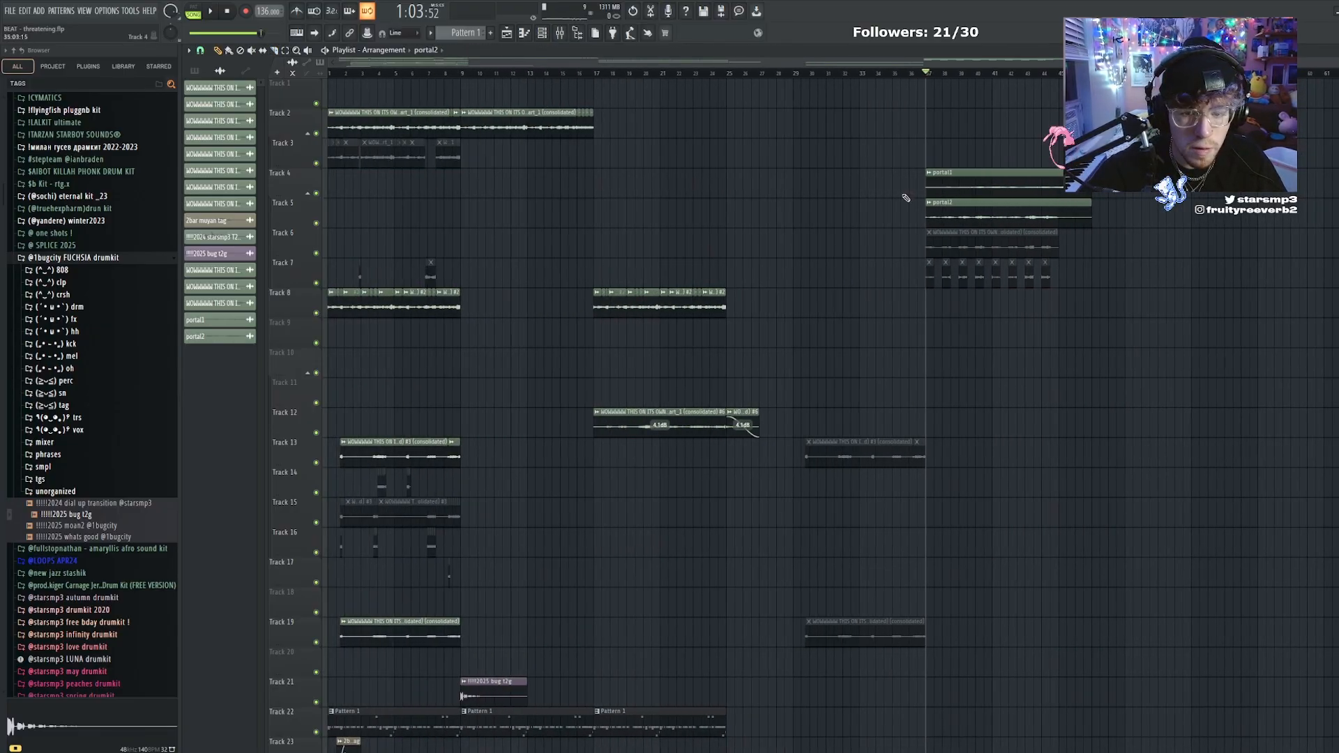
scroll(1020, 206, "up", 5)
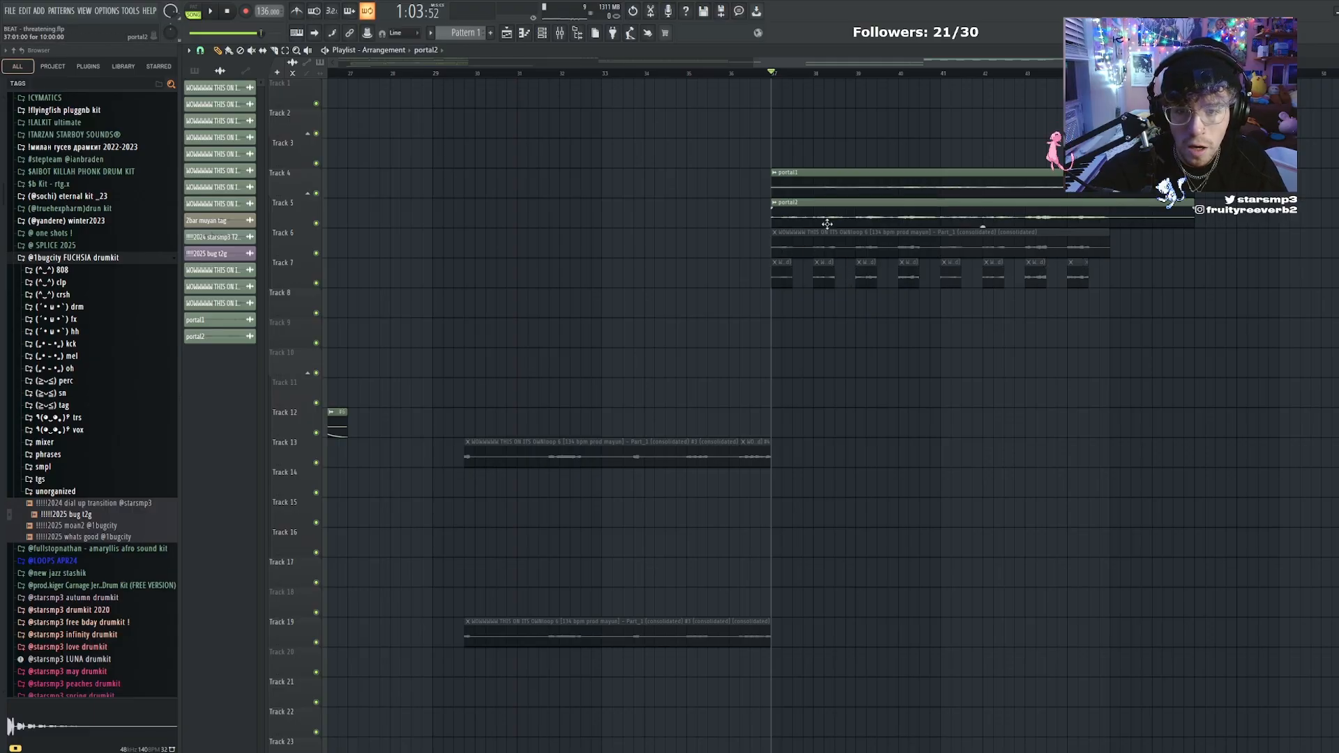
right_click(810, 187)
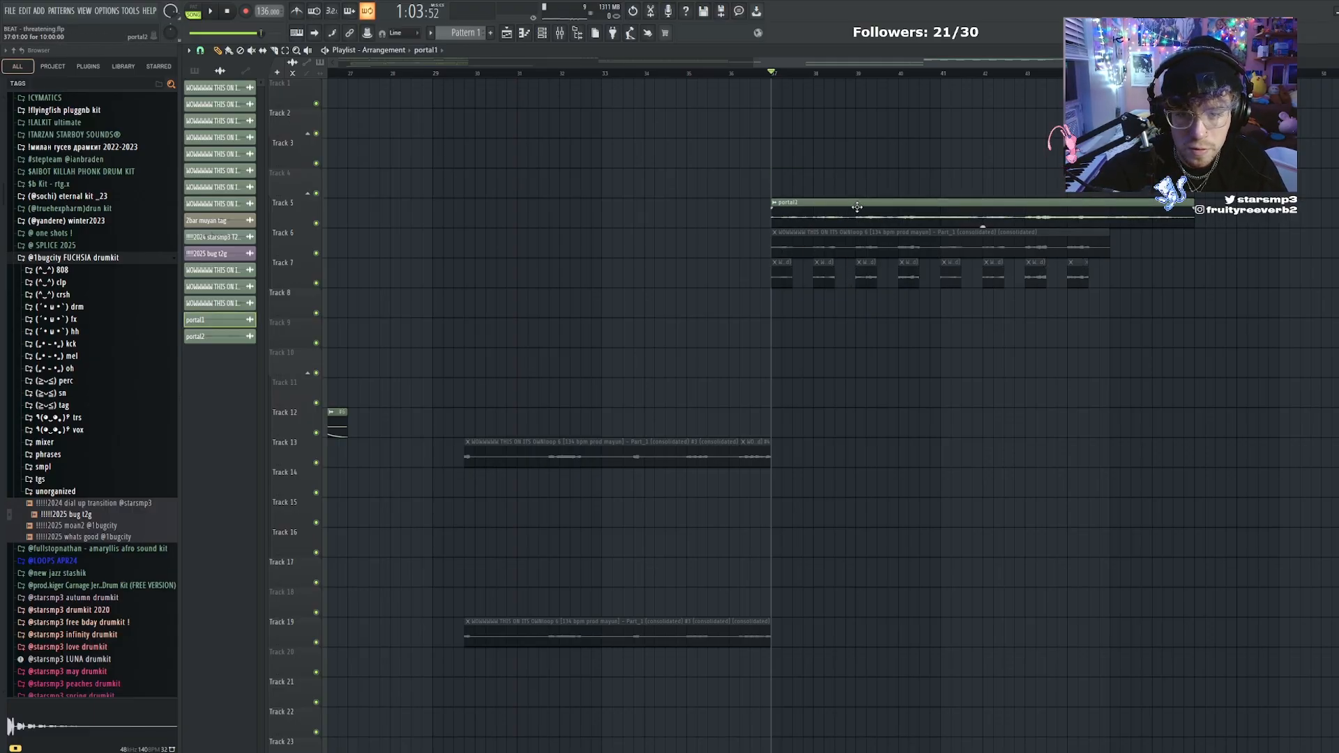
left_click(857, 181)
scroll(811, 78, "down", 3)
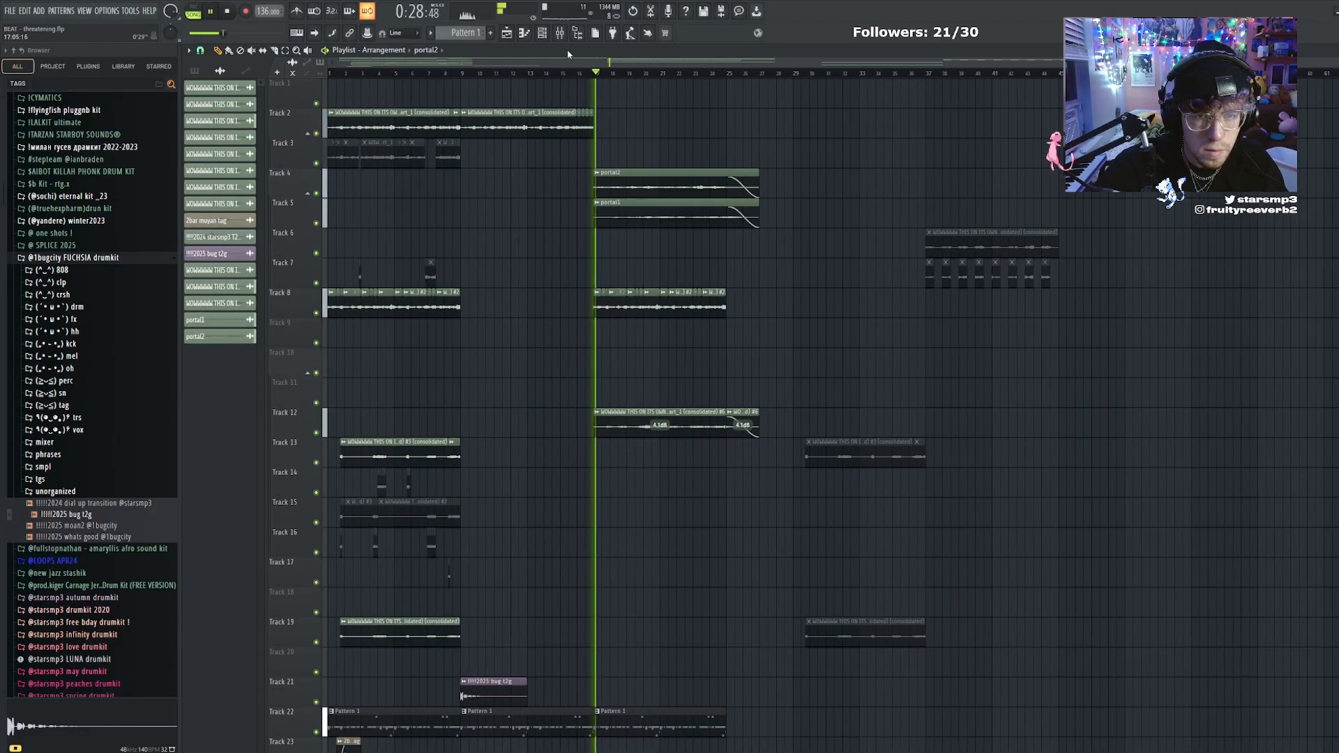
Unmute the track 7 slices at bar 37 and render them into new Portal layers on tracks 8 and 9 at bar 17
left_click(560, 35)
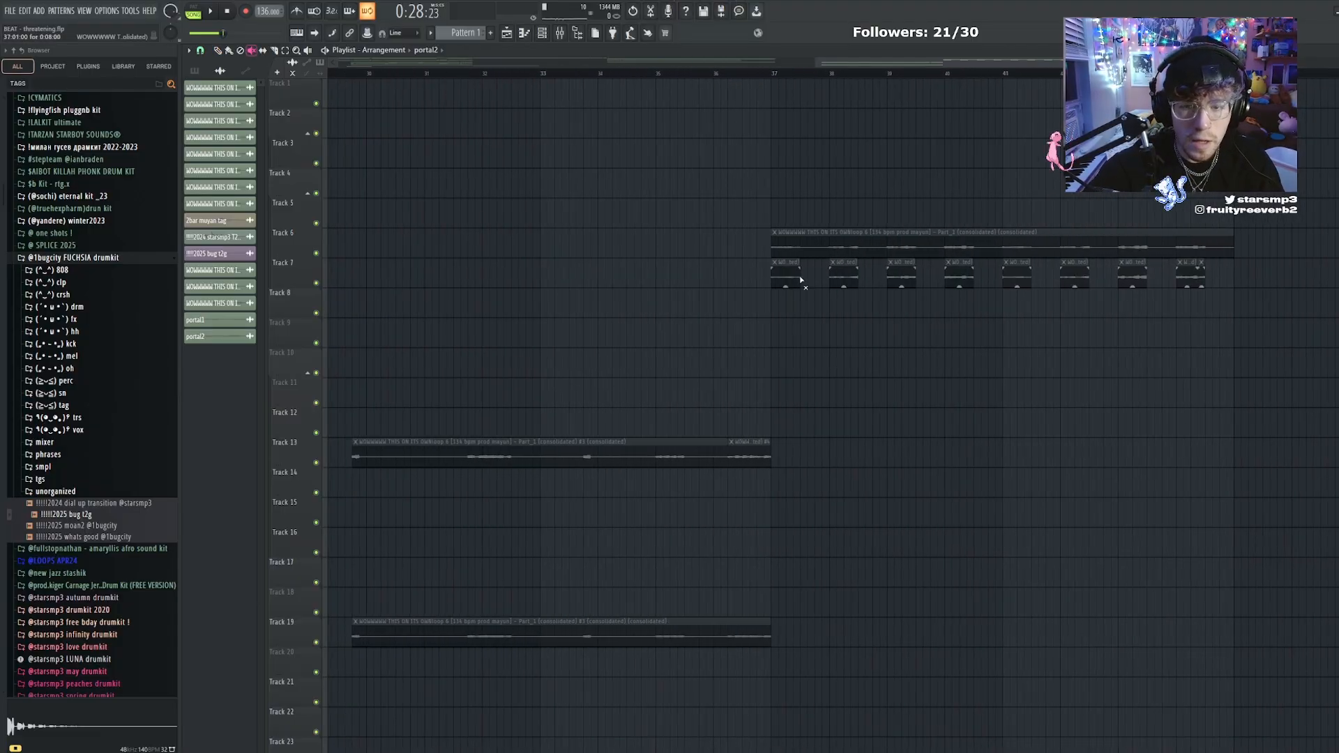
left_click_drag(887, 64, 984, 69)
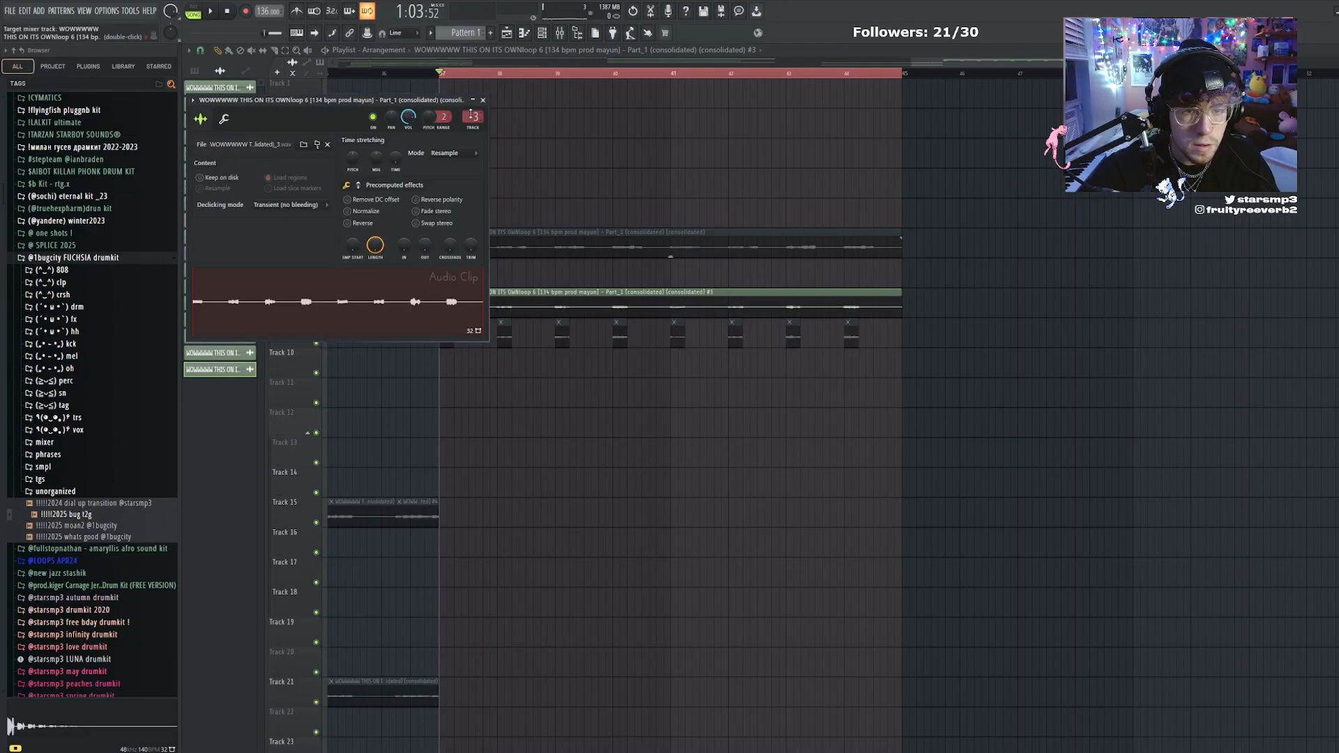
left_click(483, 100)
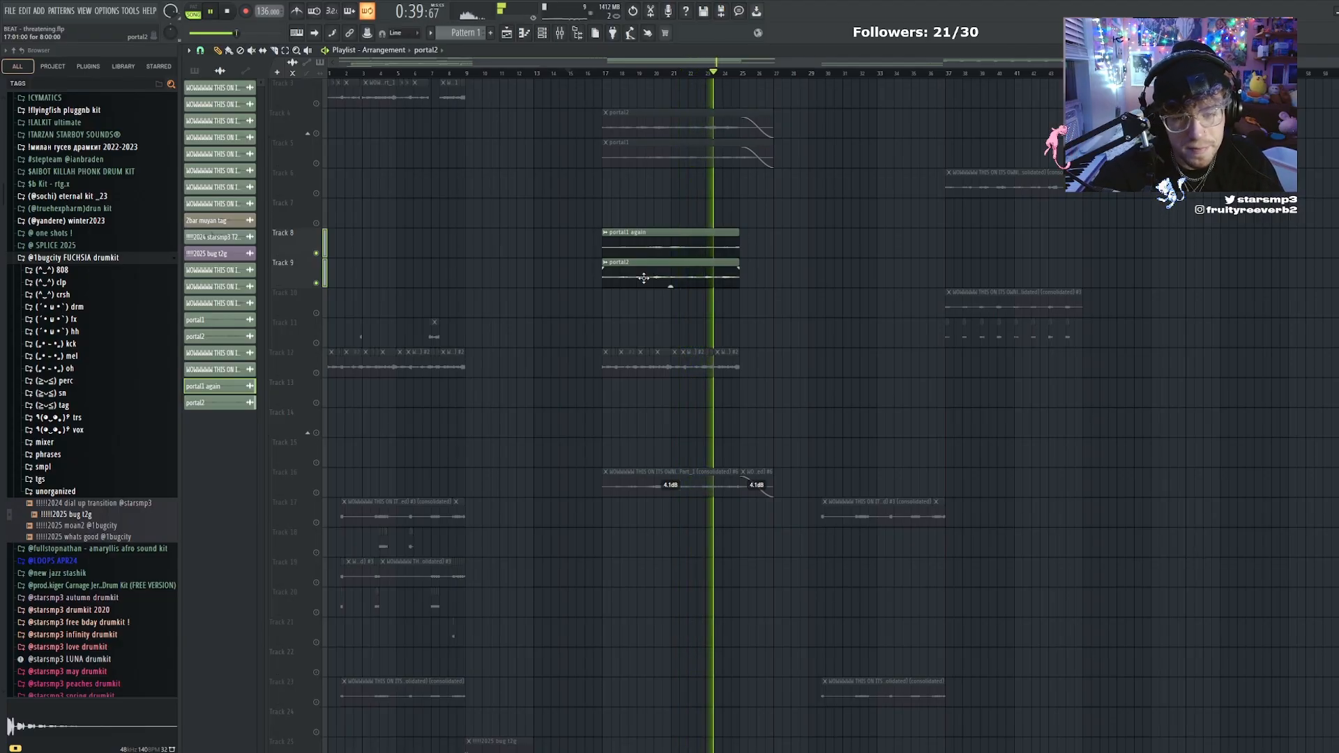
Unsolo tracks 8 and 9 and rename the portal2 clip on track 9 to "portal2 again"
right_click(315, 283)
right_click(316, 283)
right_click(316, 283)
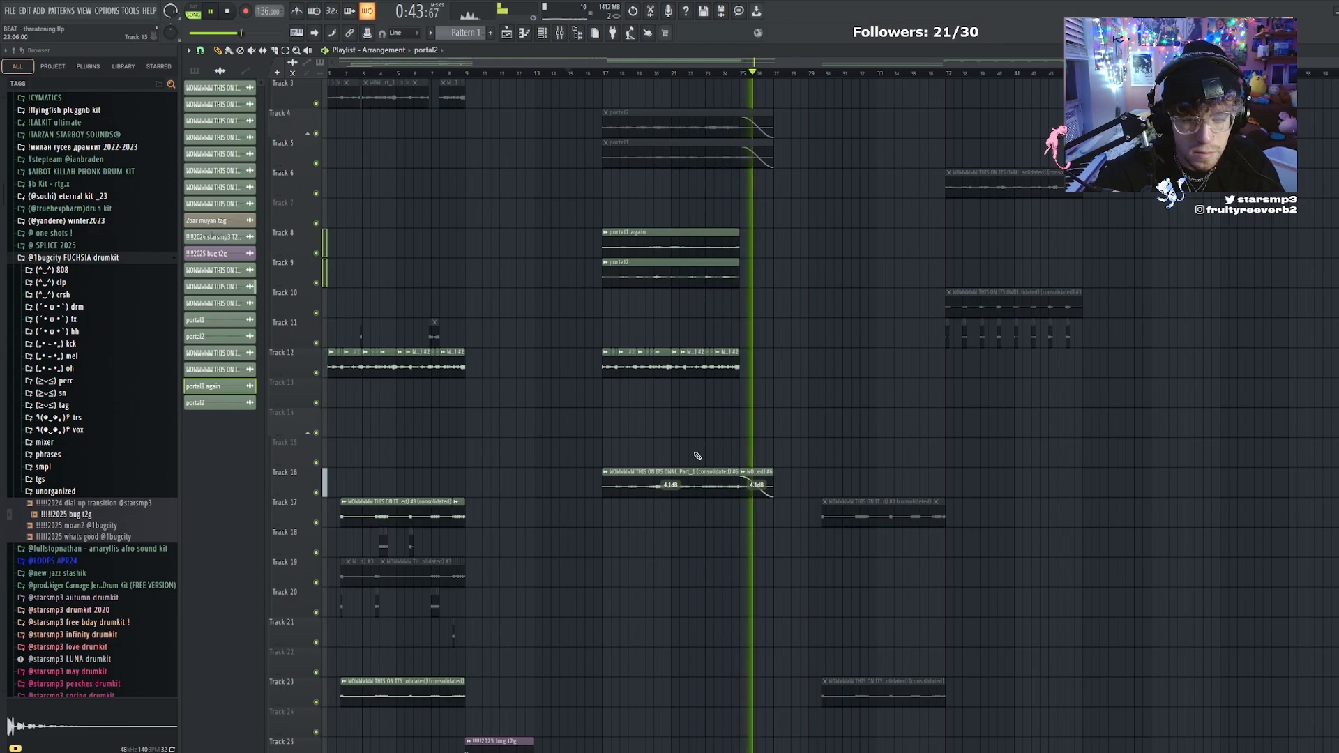
scroll(816, 248, "up", 2)
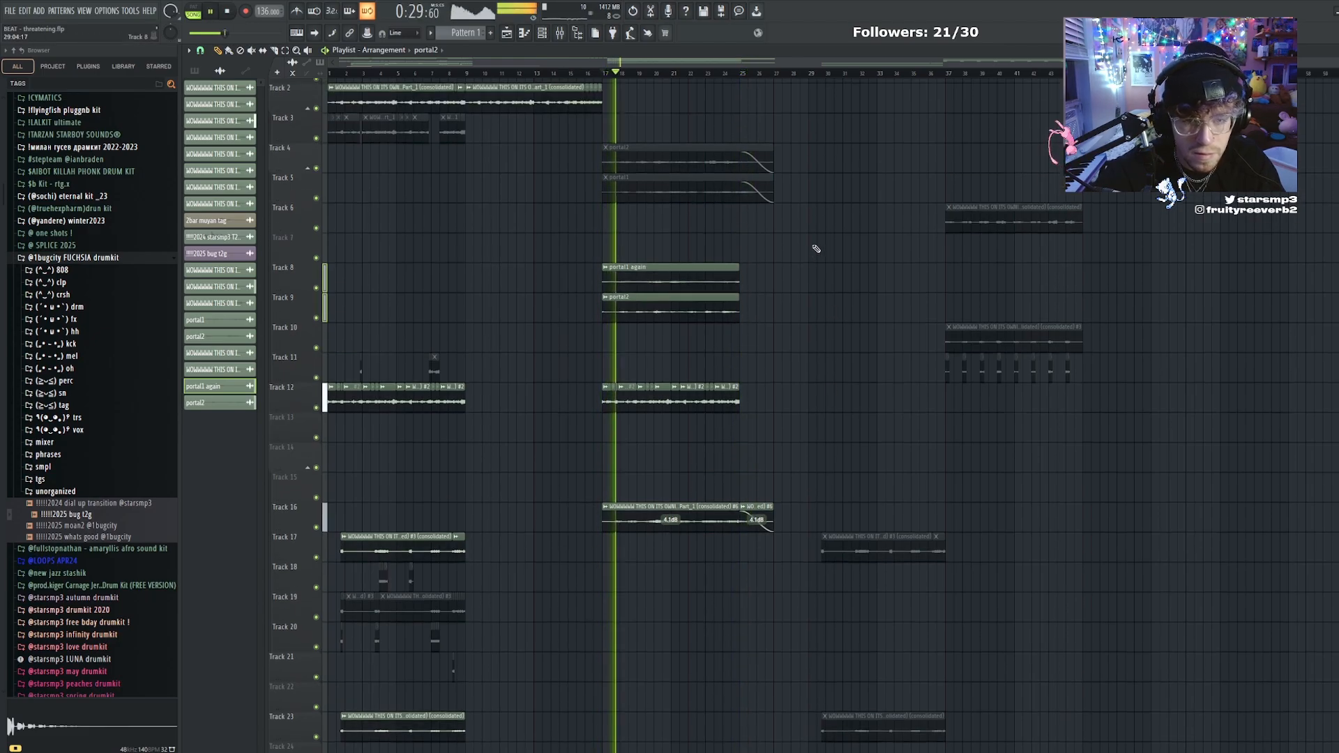
left_click(607, 322)
left_click(632, 373)
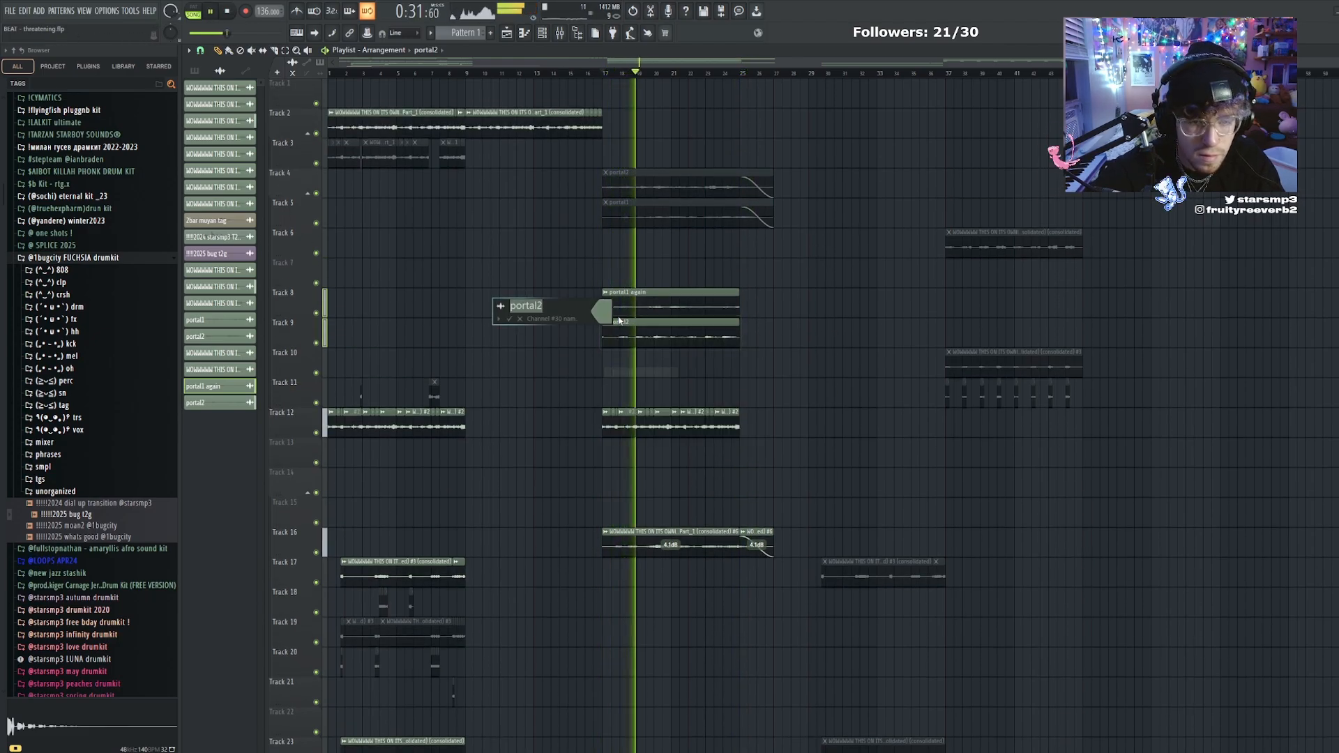
key("End")
type("again")
key("Return")
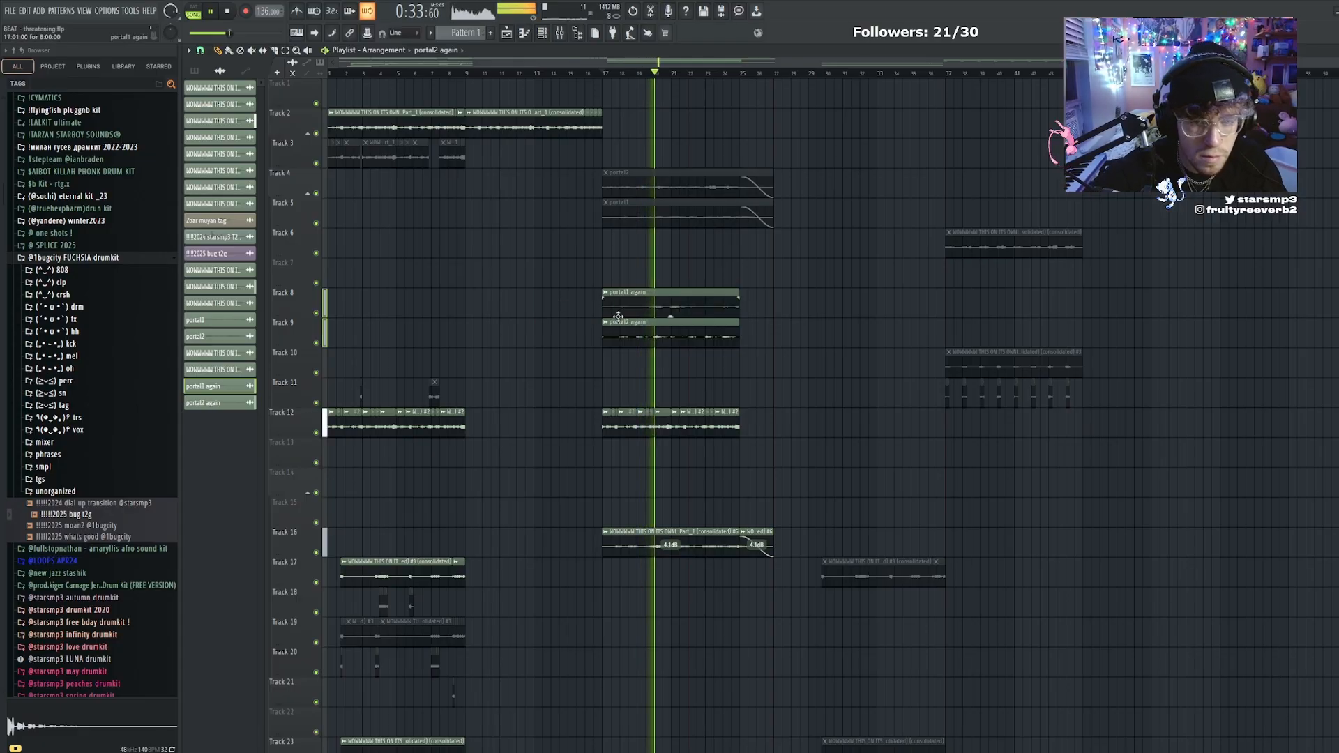
Mute the "portal1 again" and "portal2 again" clips at bar 17 to hear the section without them
scroll(595, 337, "down", 10)
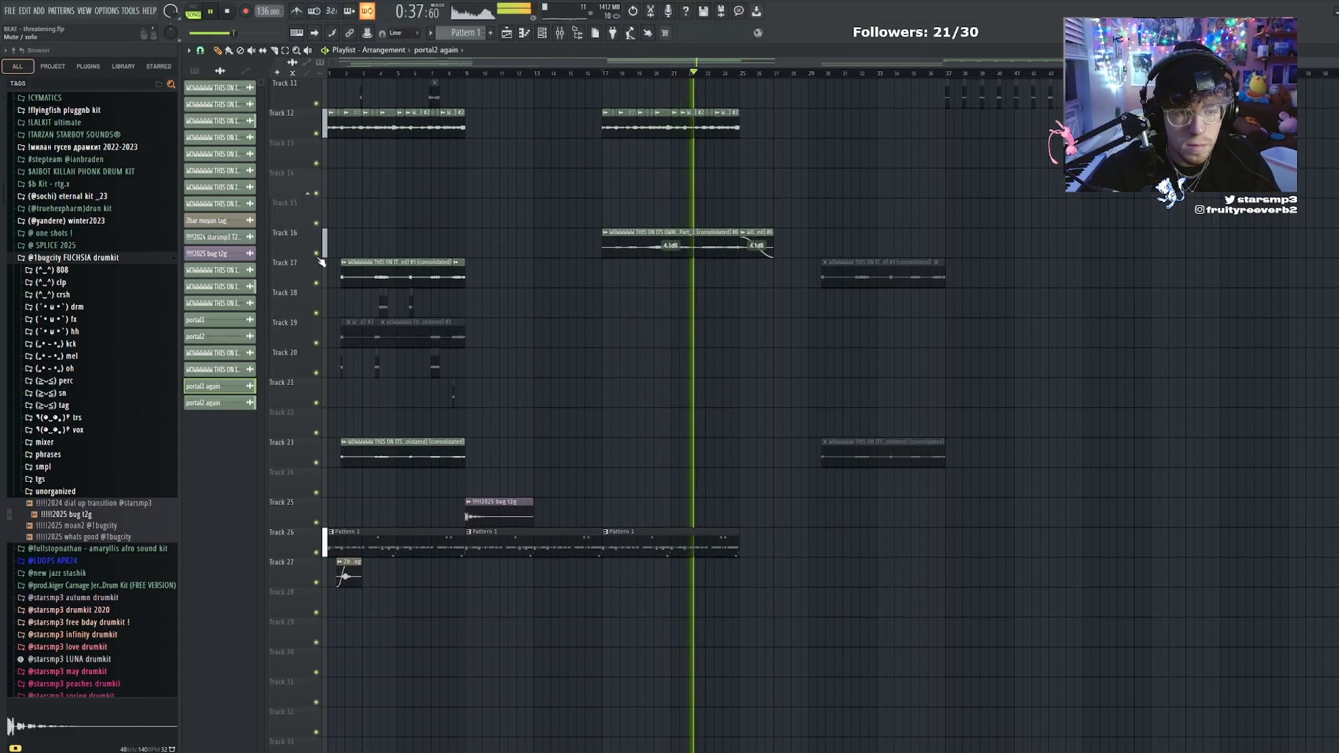
scroll(682, 299, "up", 10)
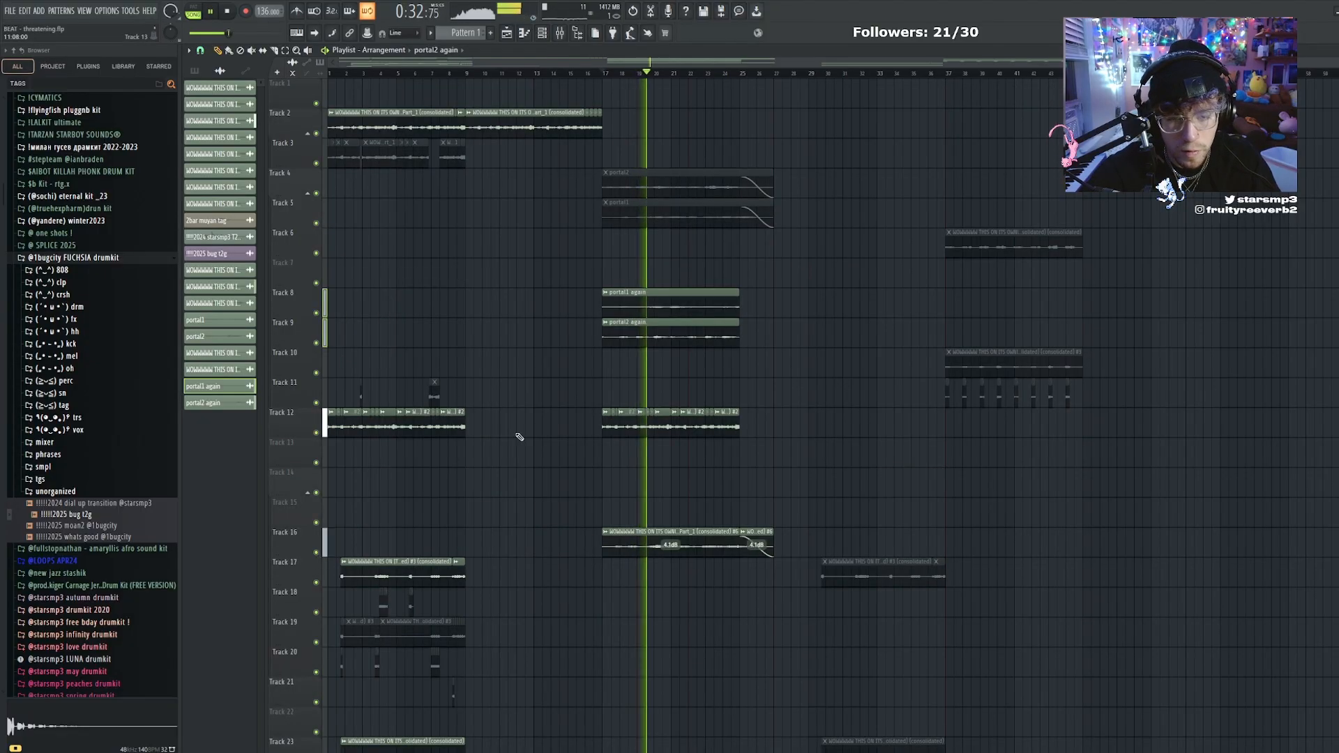
key("t")
left_click_drag(682, 331, 687, 305)
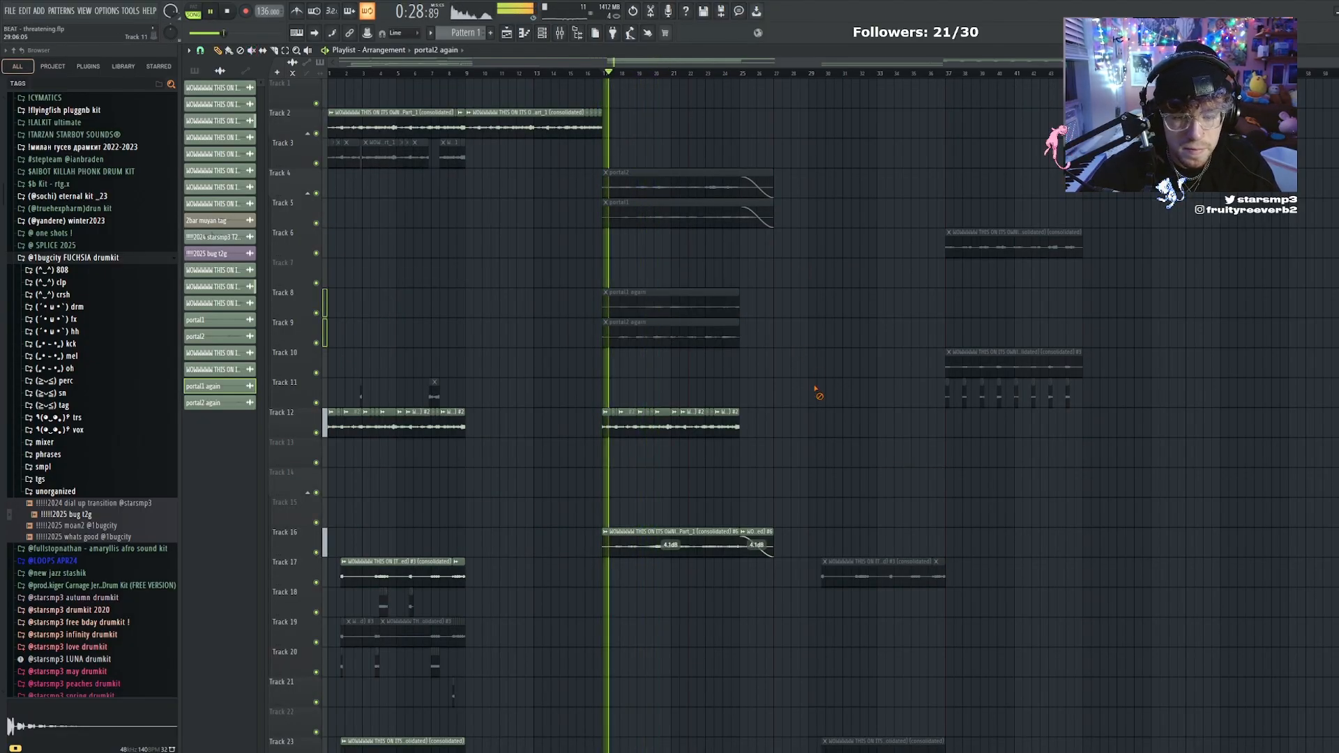
Raise the gain of the clip and its fade-out tail on track 16 to 4.9 dB
left_click(675, 551)
left_click_drag(676, 556, 676, 550)
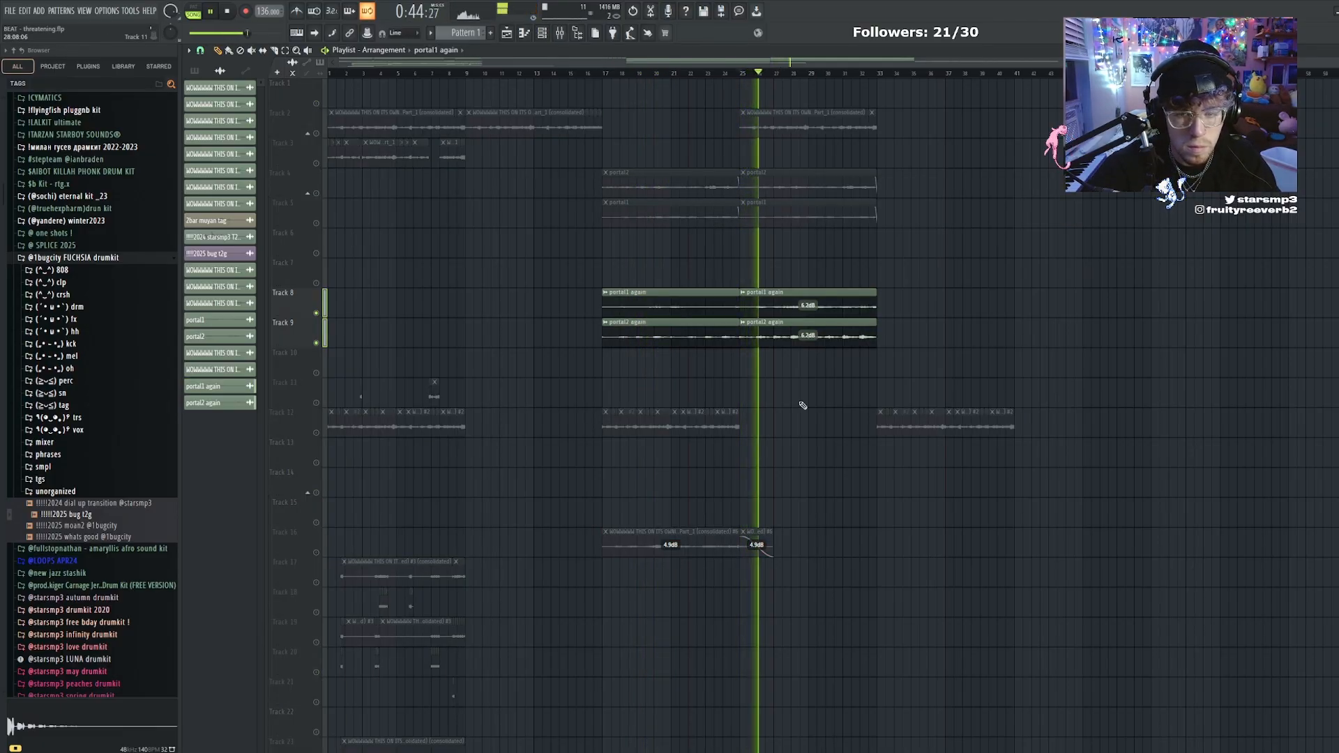
Unsolo the portal layers and load Effectrix in slot 1 of the "portal2 again" mixer track
left_click_drag(754, 420, 582, 435)
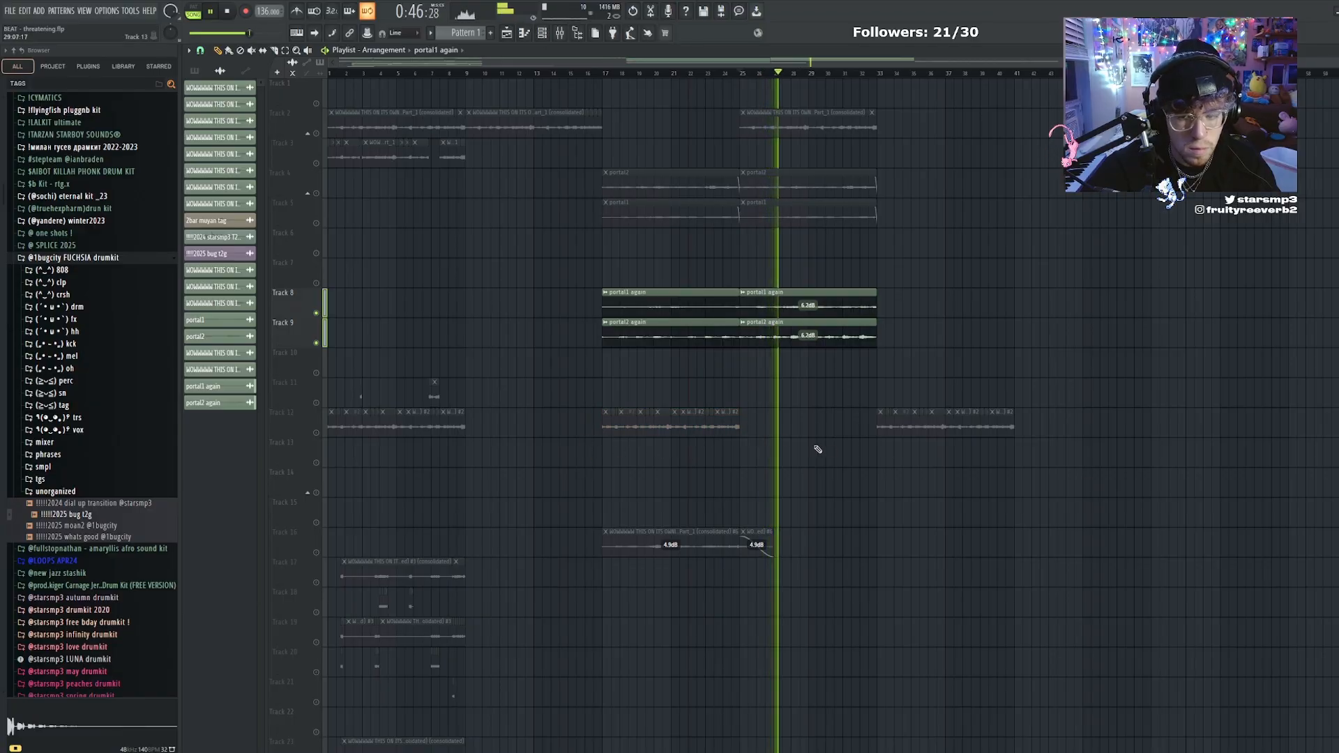
left_click(317, 434)
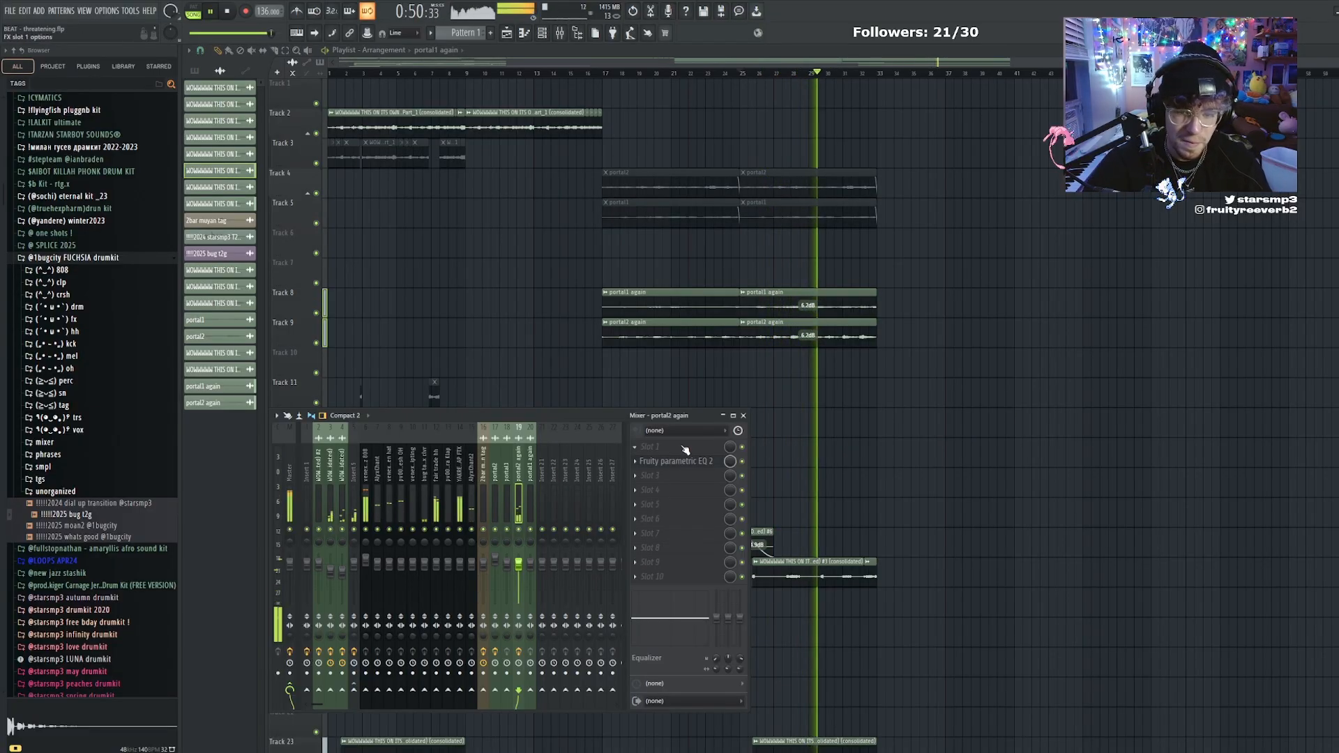
left_click(684, 447)
left_click_drag(793, 565, 676, 446)
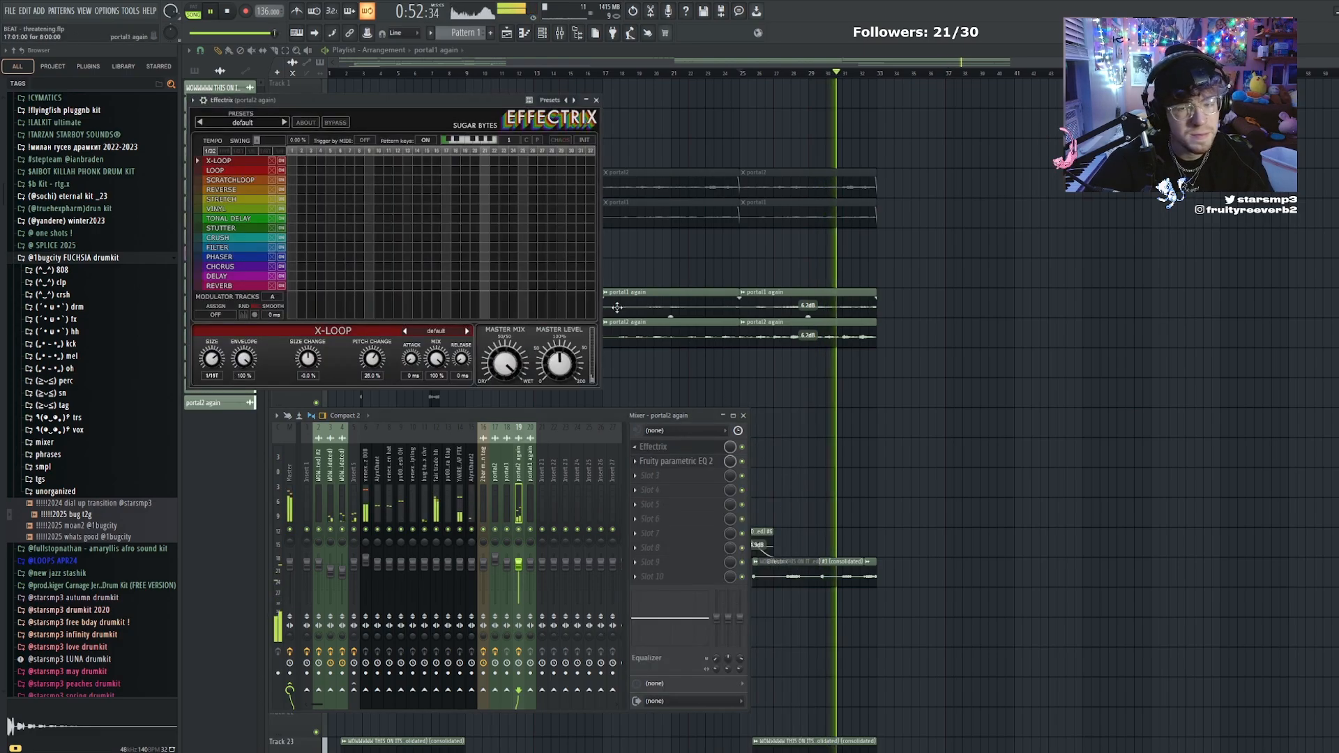
Set the Effectrix sequencer tempo to 1/8 and fill steps 25 to 32 in the Loop and Reverb rows
left_click(256, 150)
left_click(252, 150)
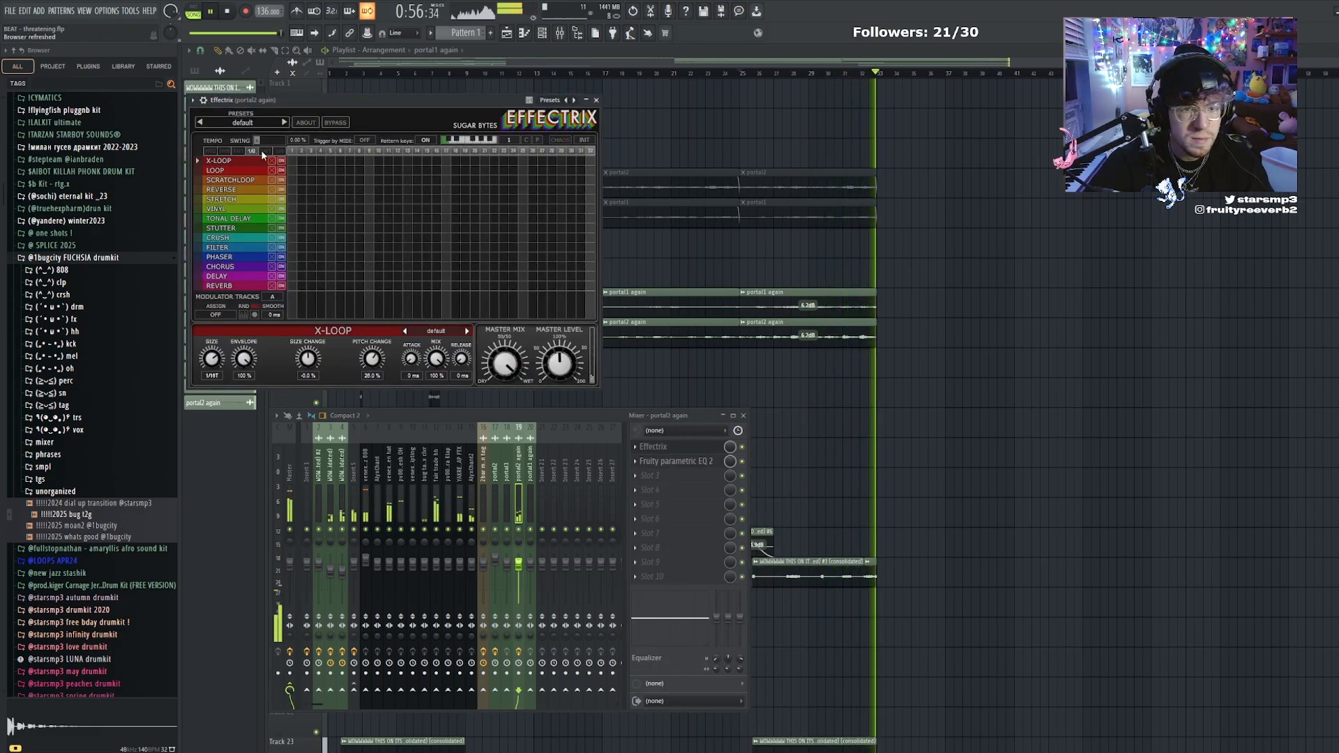
left_click_drag(522, 170, 592, 171)
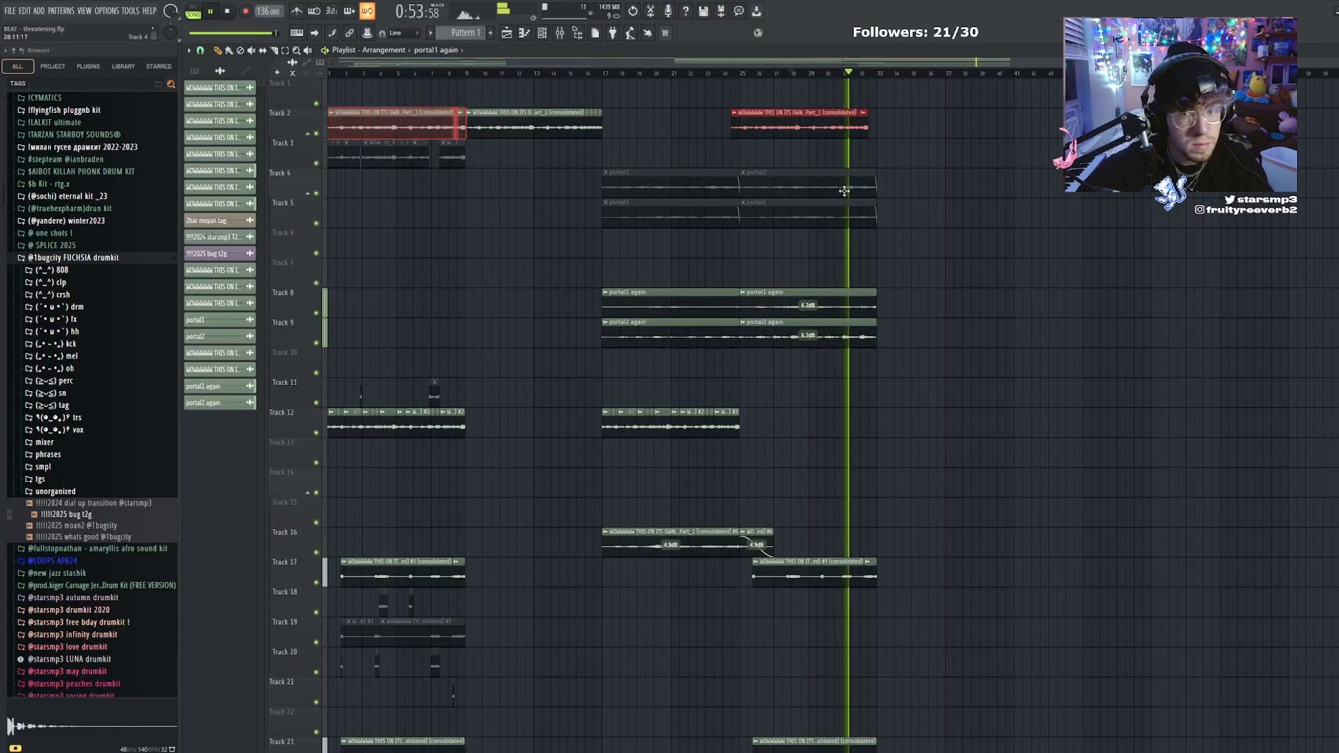
Place the consolidated Part_1 loop clip on track 2 at bar 33
left_click_drag(844, 191, 907, 192)
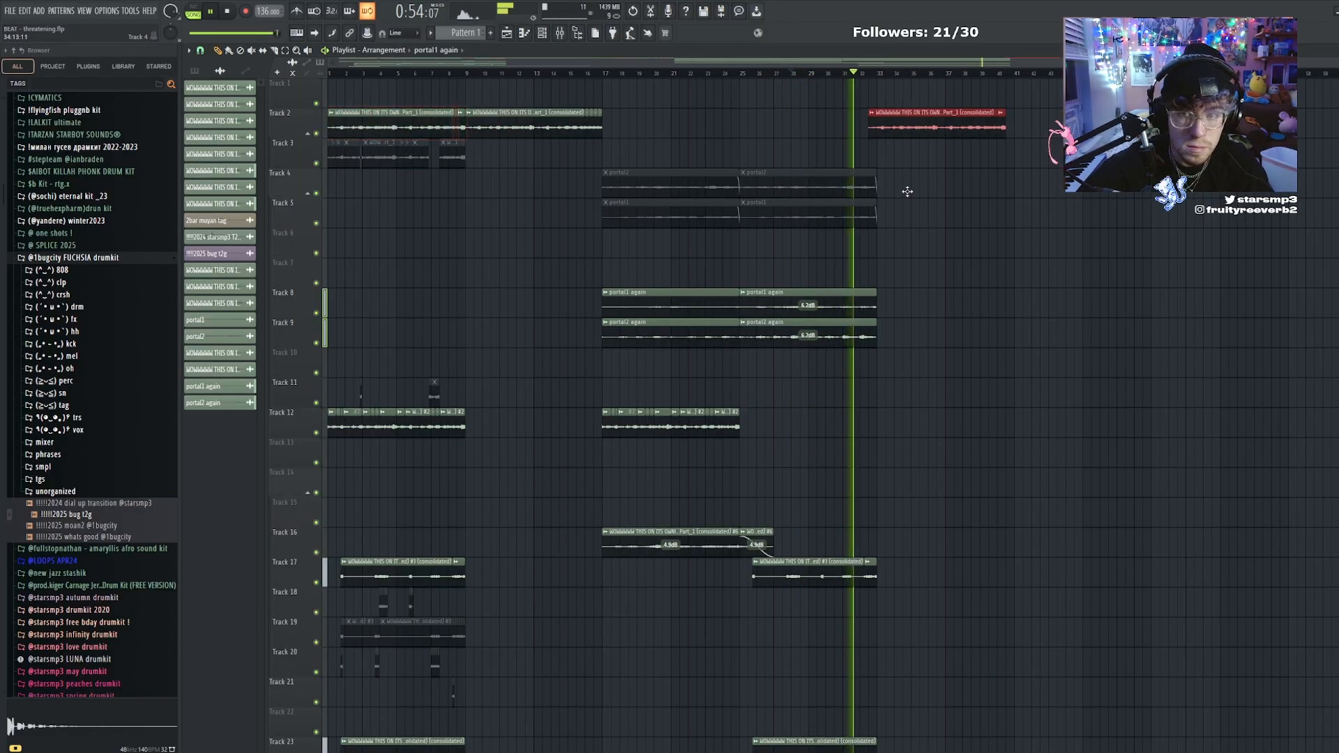
Play back the portal section around bars 25 to 33 and inspect the consolidated Part_1 loop clip's channel settings
double_click(907, 127)
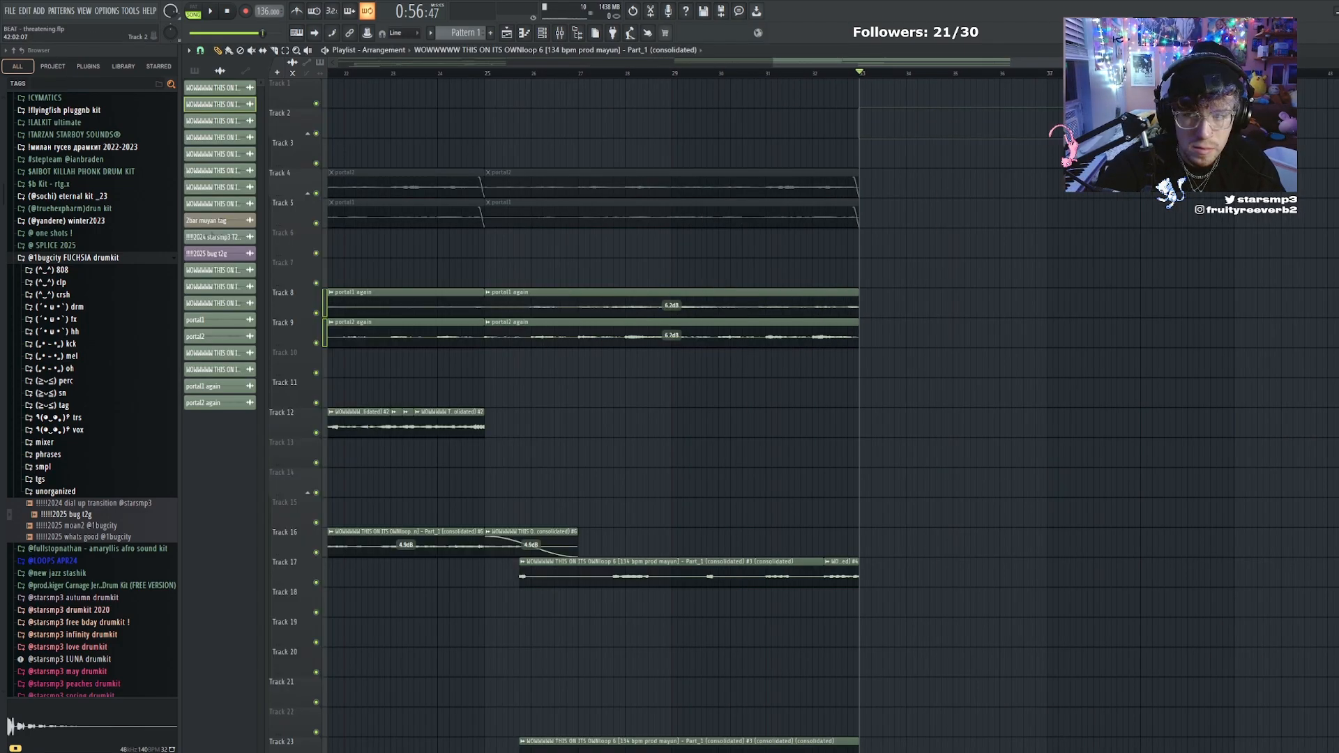
scroll(1037, 233, "down", 1)
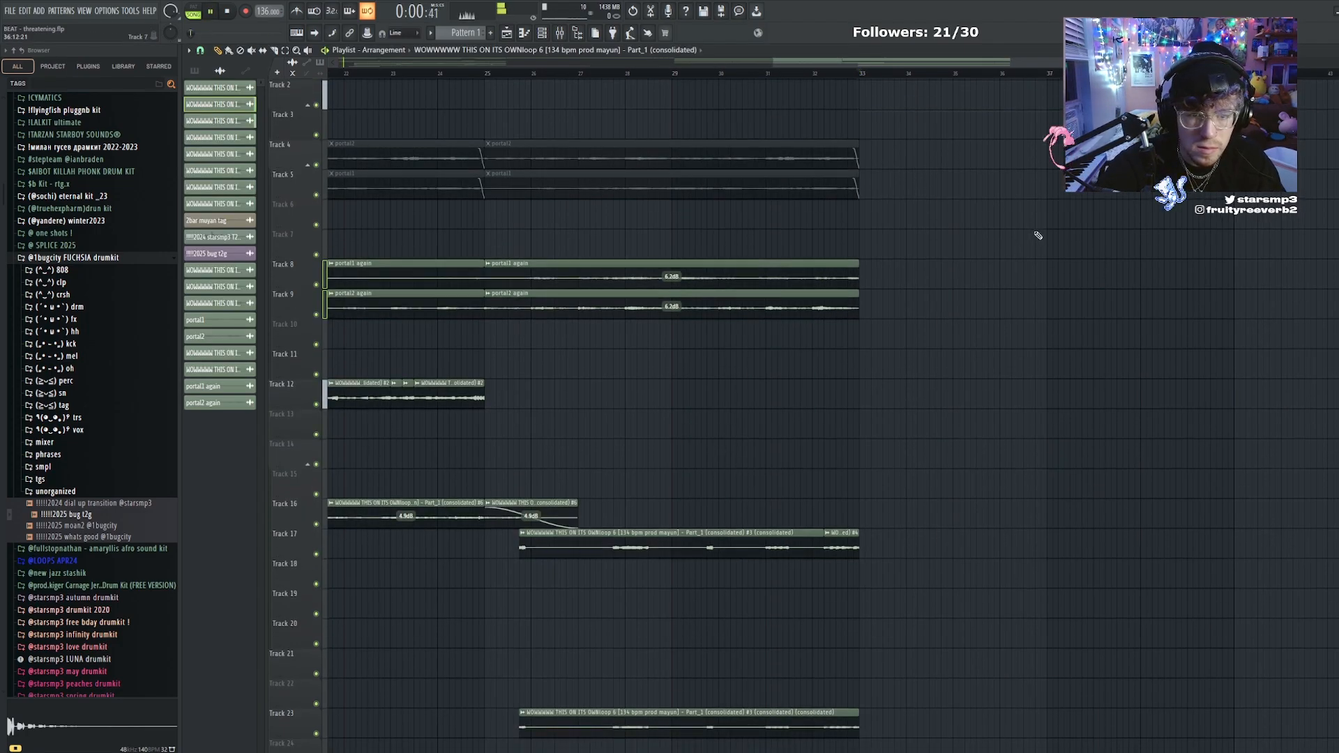
scroll(969, 209, "up", 1)
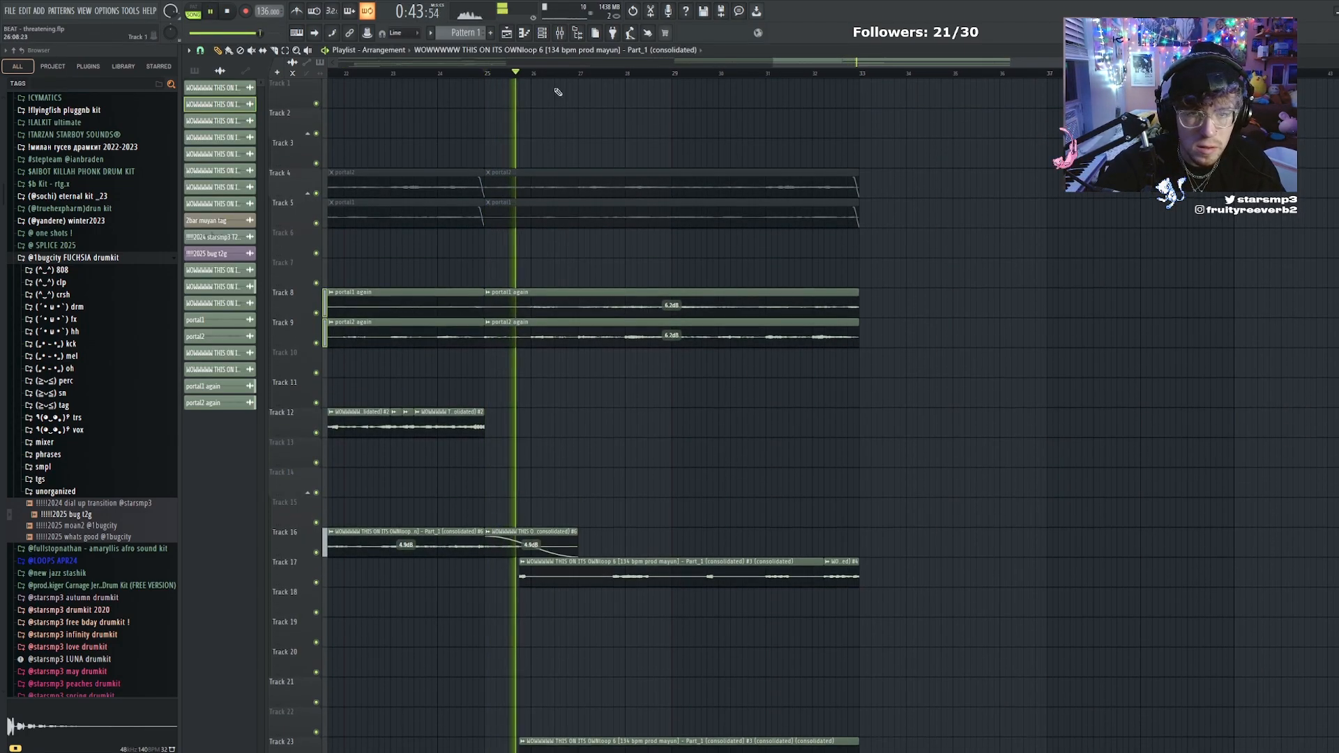
scroll(685, 157, "down", 3)
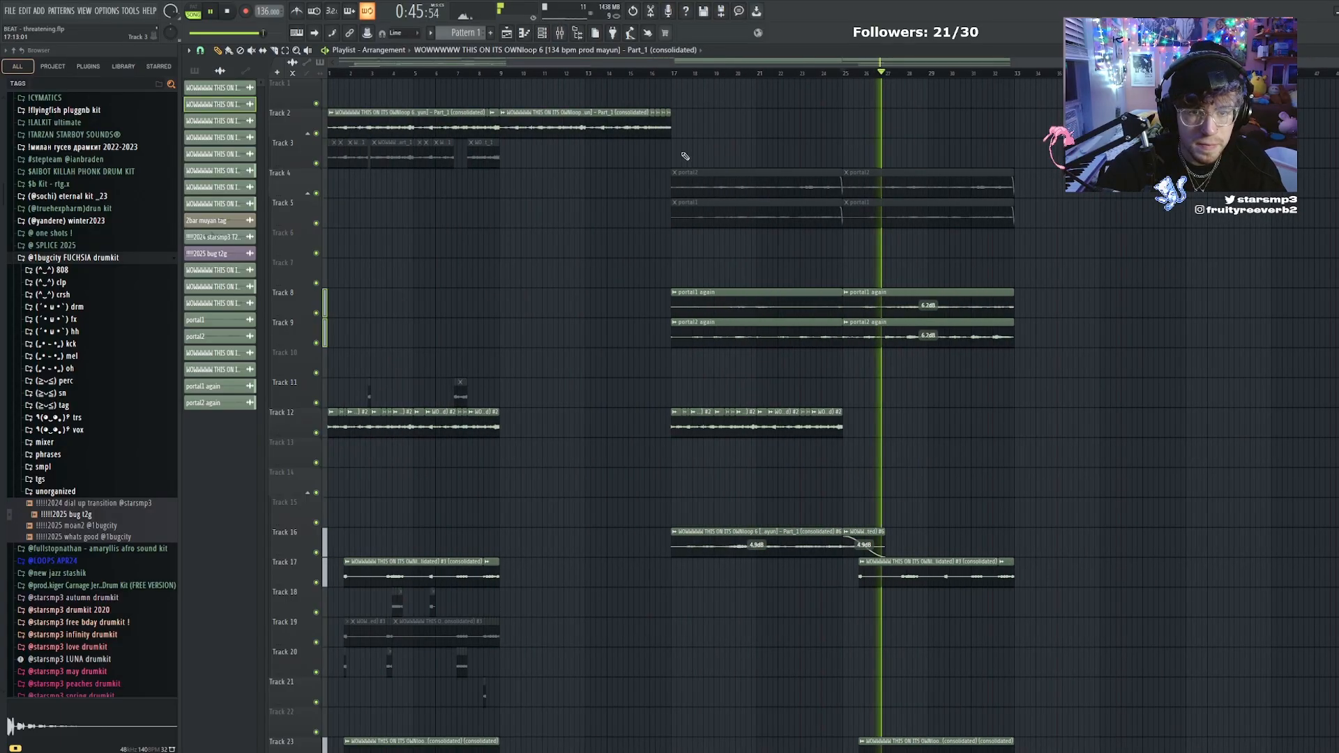
double_click(386, 120)
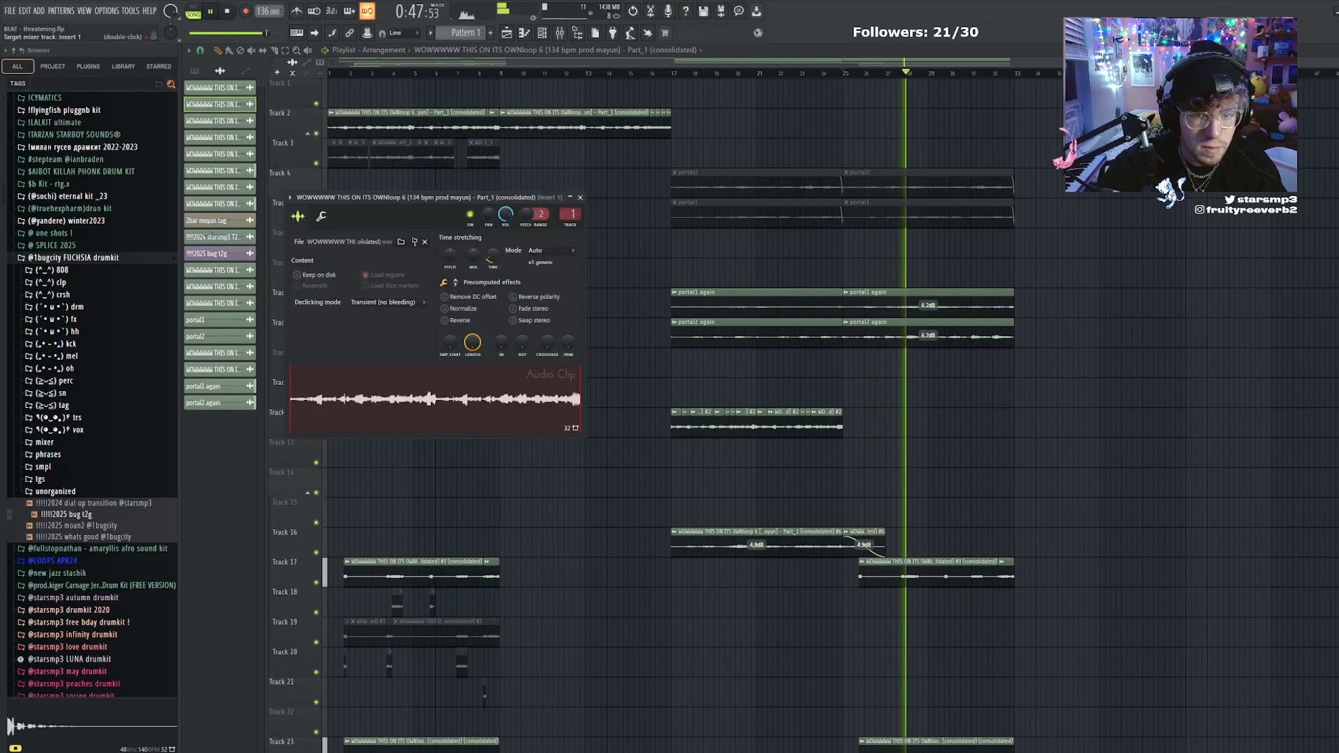
key("Escape")
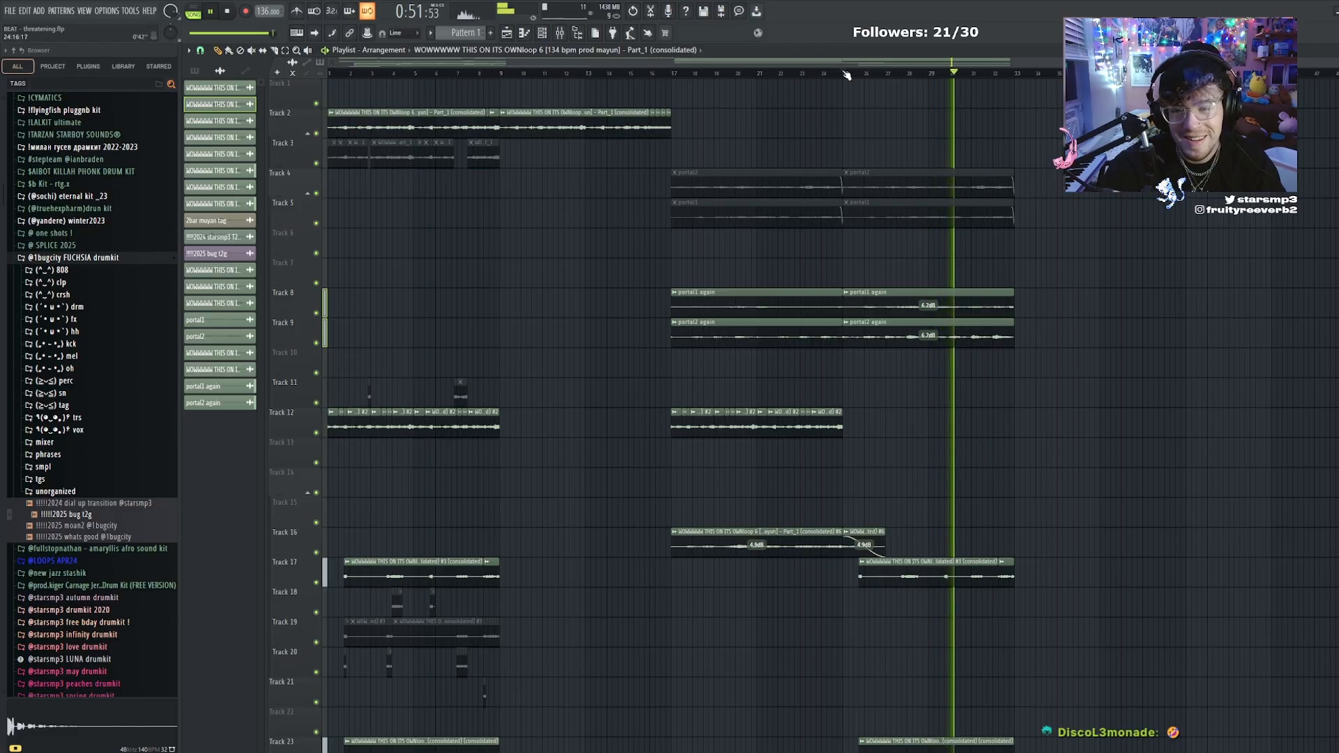
scroll(1114, 224, "down", 6)
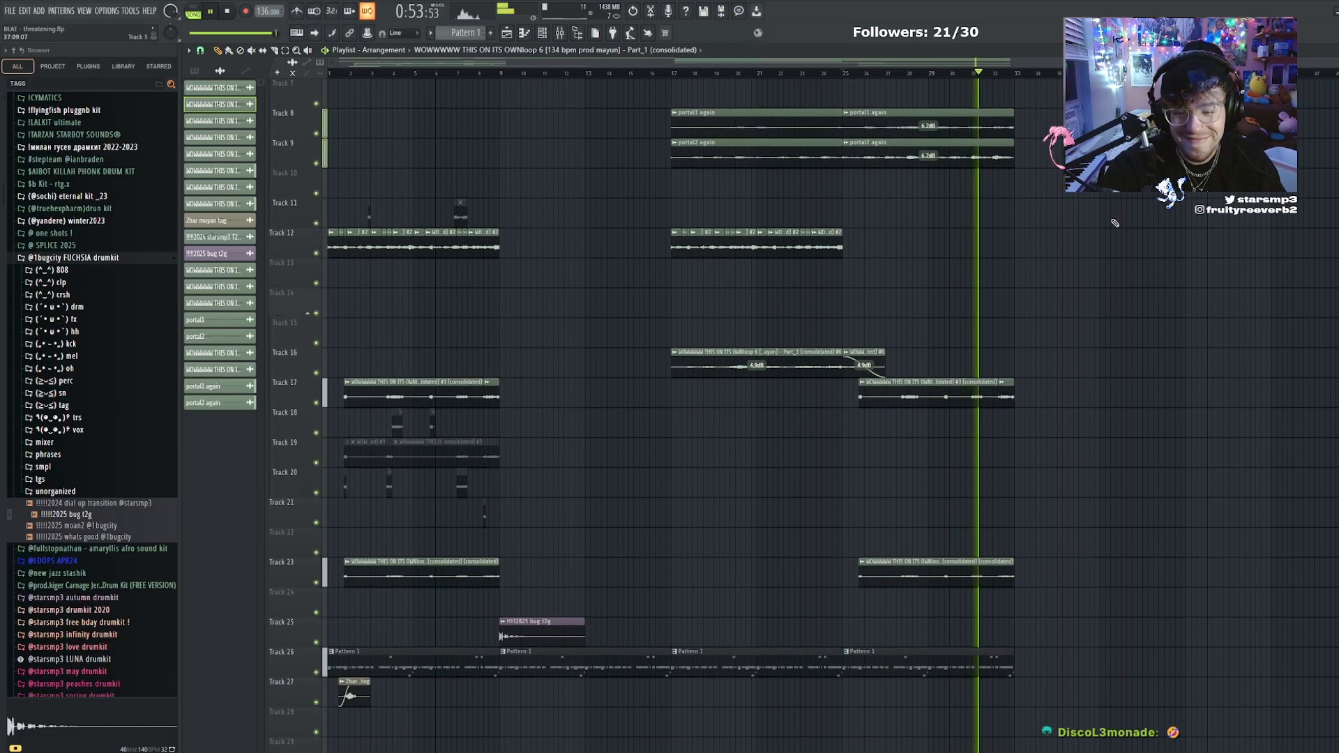
Select the "portal2 again" mixer track and audition the end of the section just before bar 33
left_click(559, 35)
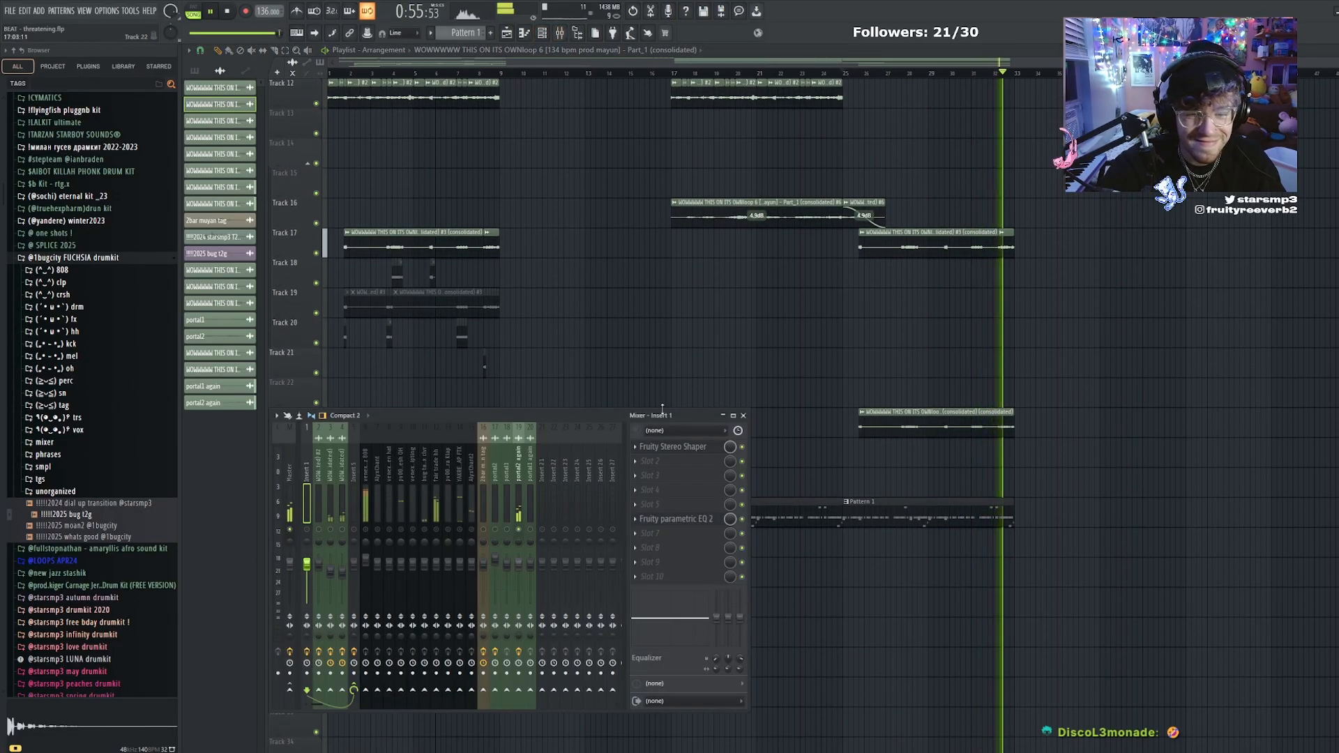
left_click(517, 481)
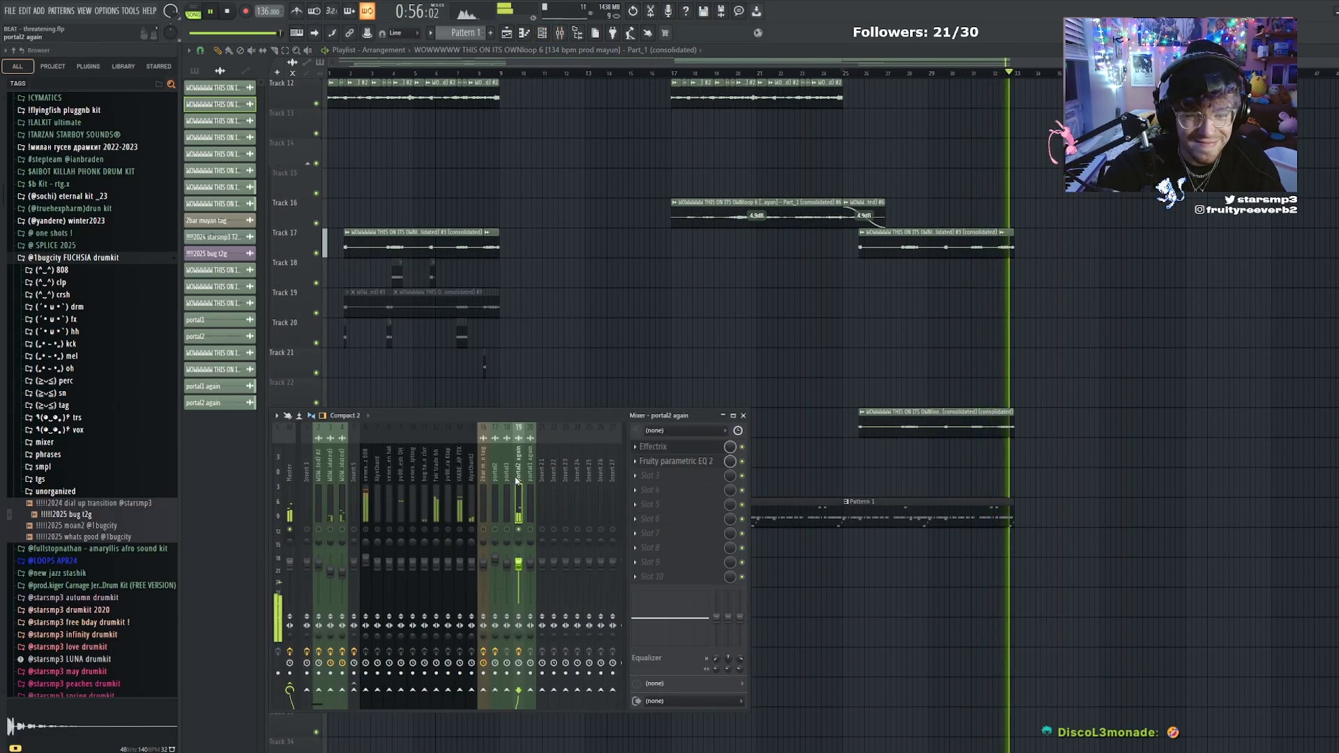
left_click(1001, 73)
key("space")
scroll(999, 75, "up", 4)
key("space")
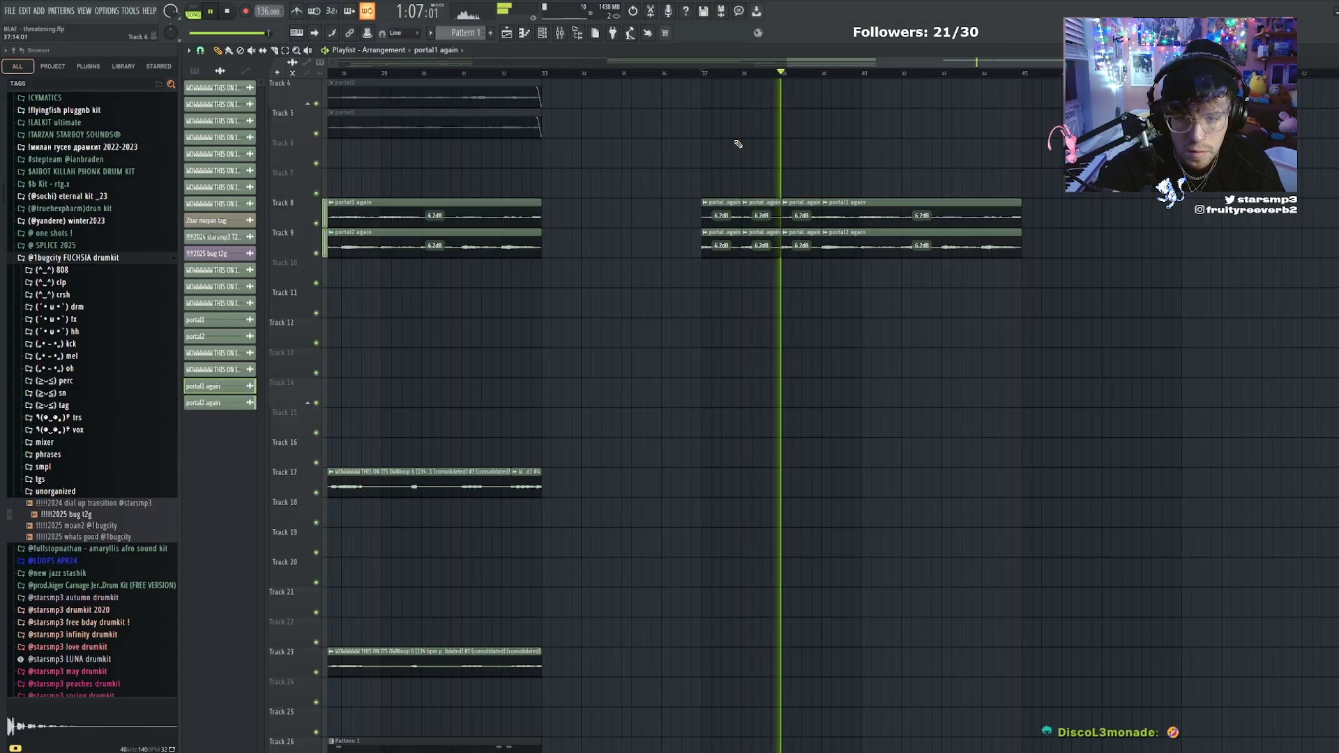
Chop the "portal1 again" and "portal2 again" clips beyond bar 37 into slices and rearrange them across tracks 8 to 11
right_click(724, 215)
right_click(724, 246)
key("c")
mouse_move(861, 208)
left_mouse_down()
mouse_move(870, 268)
mouse_move(905, 195)
mouse_move(873, 246)
mouse_move(880, 218)
mouse_move(720, 216)
left_mouse_up()
key("p")
scroll(713, 179, "down", 2)
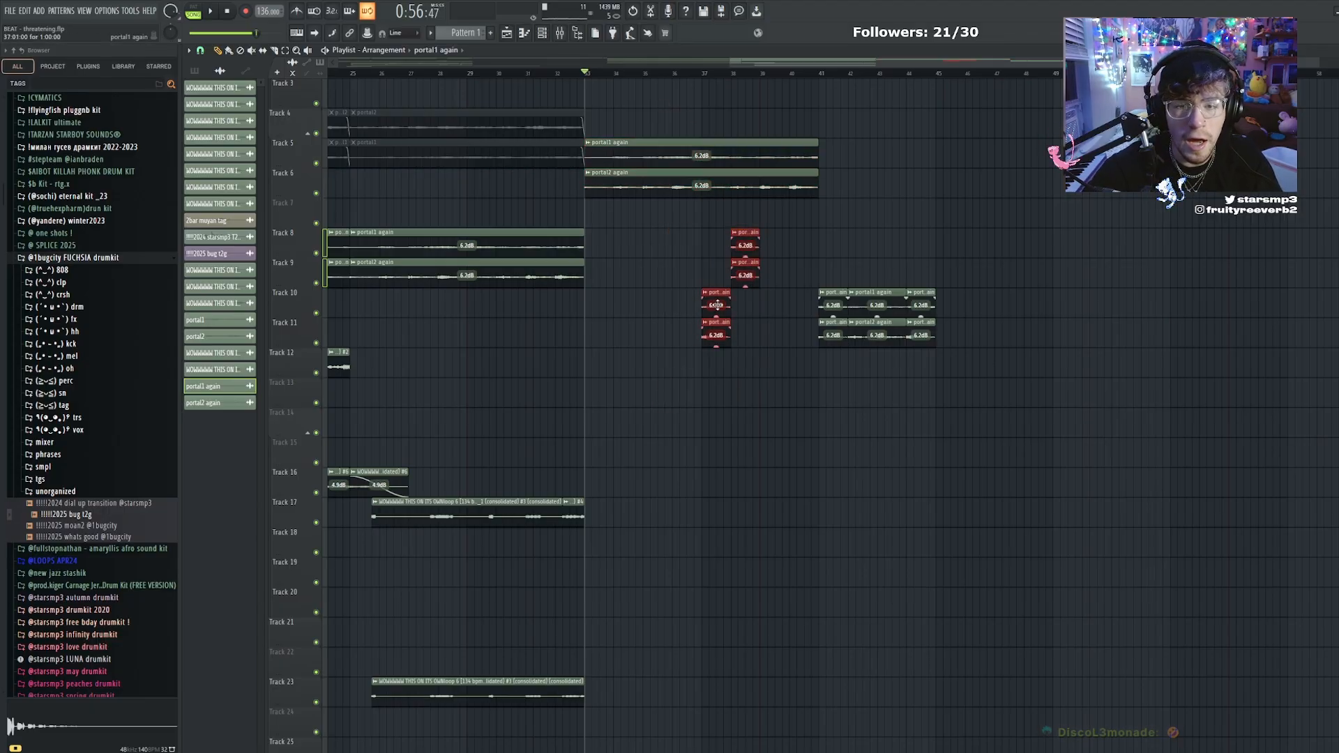
left_click_drag(1096, 265, 823, 390)
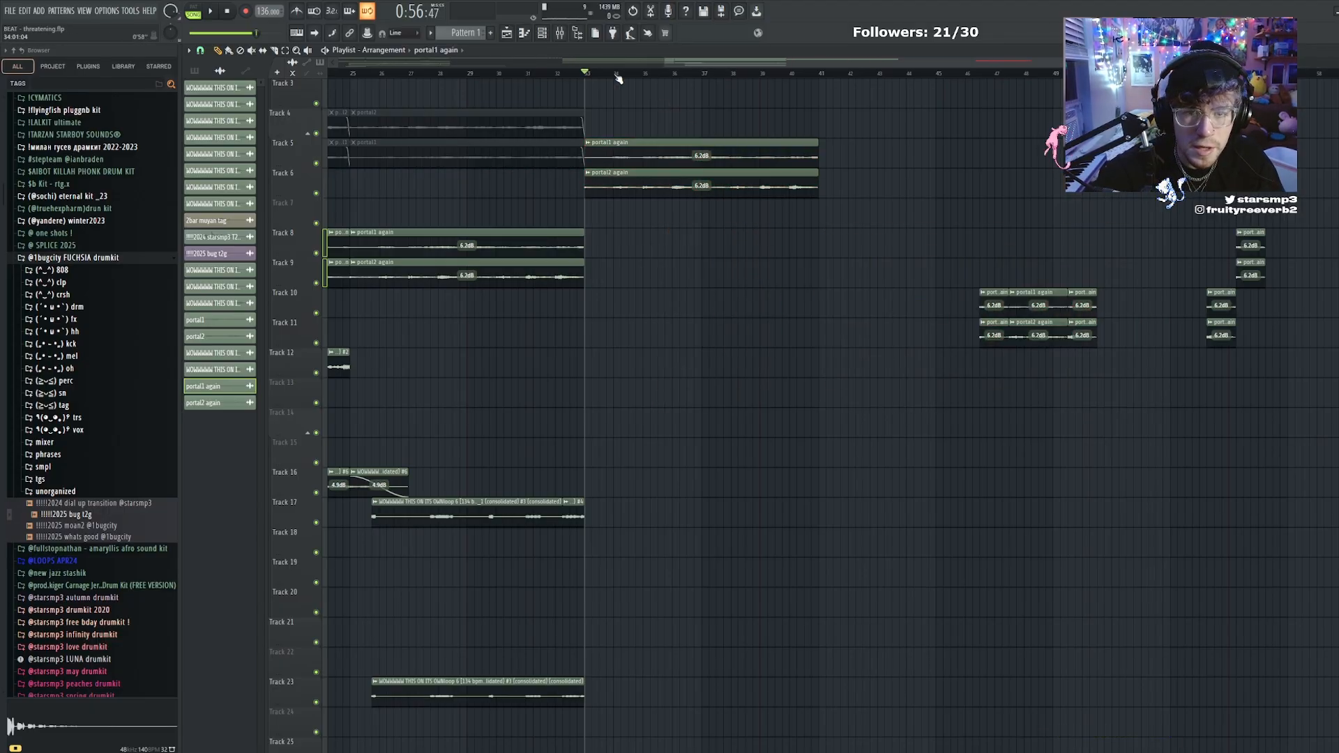
scroll(618, 77, "up", 3)
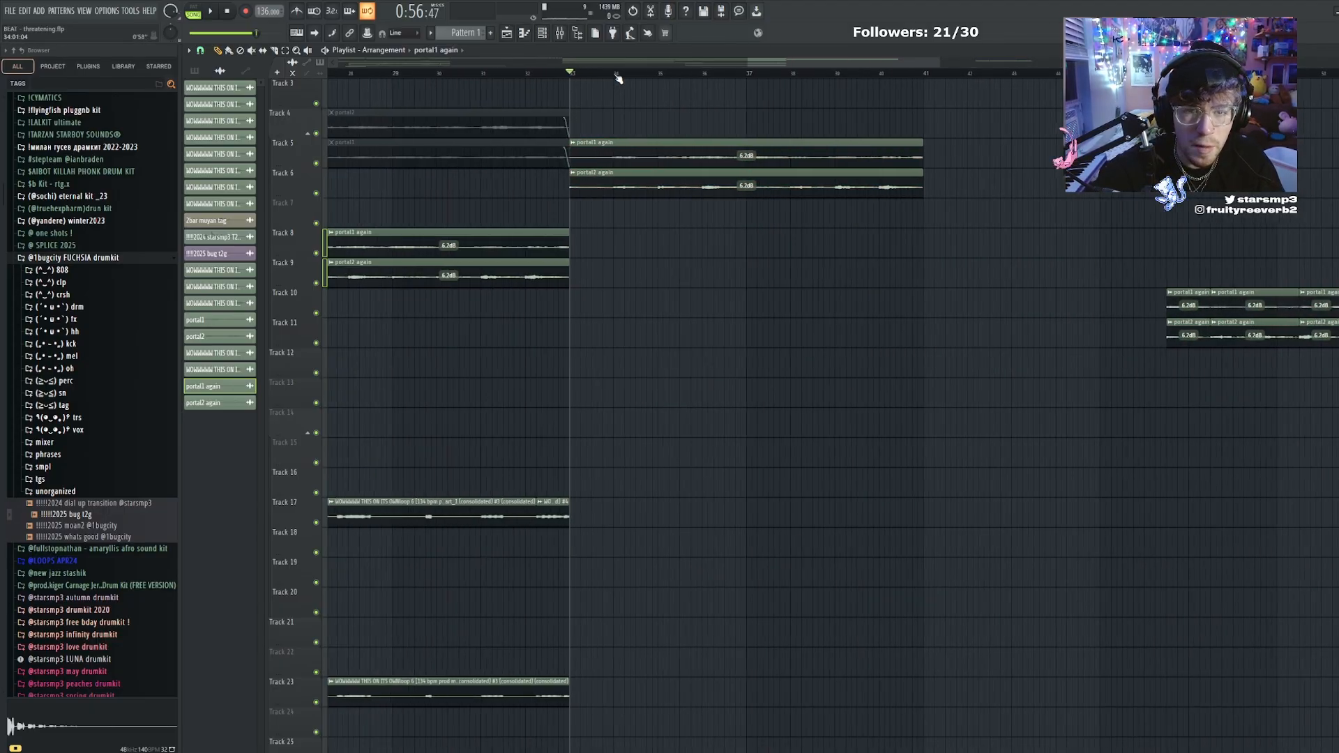
Delete the short drum and chant pattern slices just before bar 13 on tracks 21 to 26 and 28
scroll(618, 75, "down", 3)
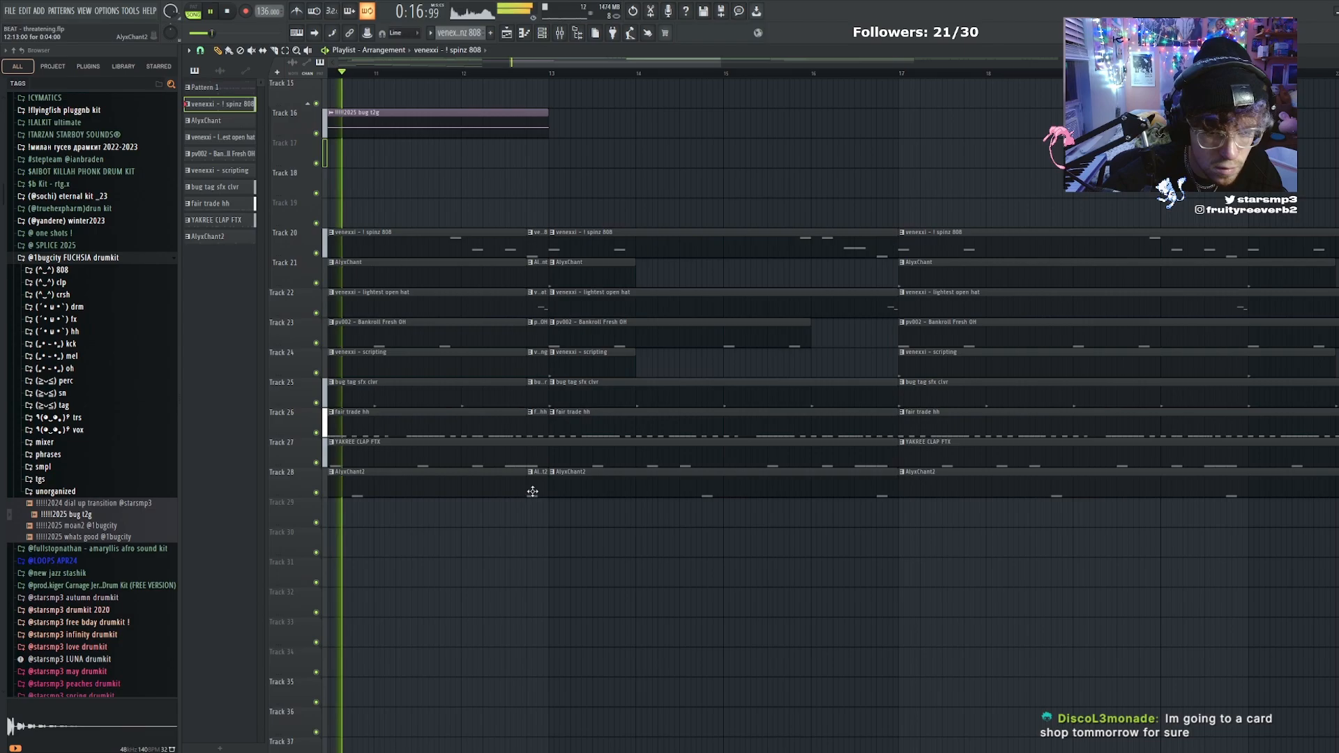
right_click(533, 491)
right_click(538, 273)
right_click(537, 303)
right_click(537, 333)
right_click(538, 362)
right_click(537, 391)
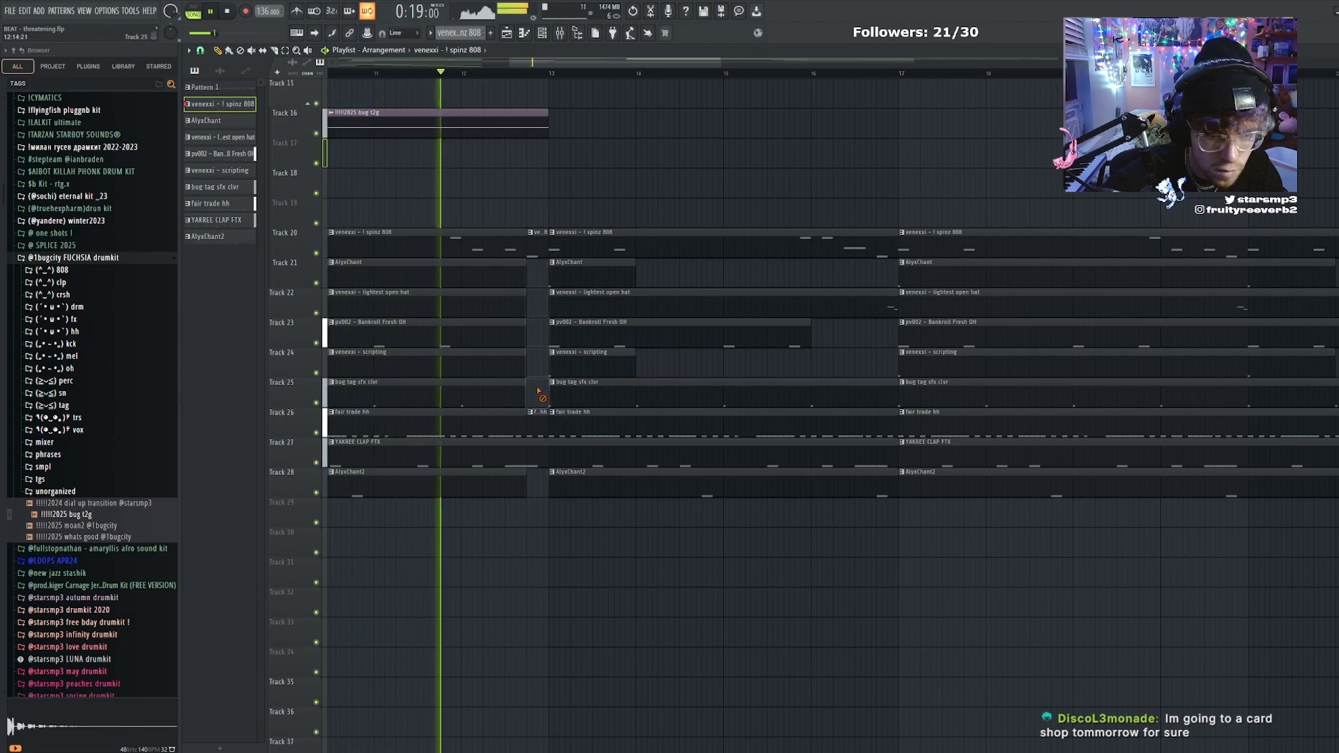
right_click(540, 417)
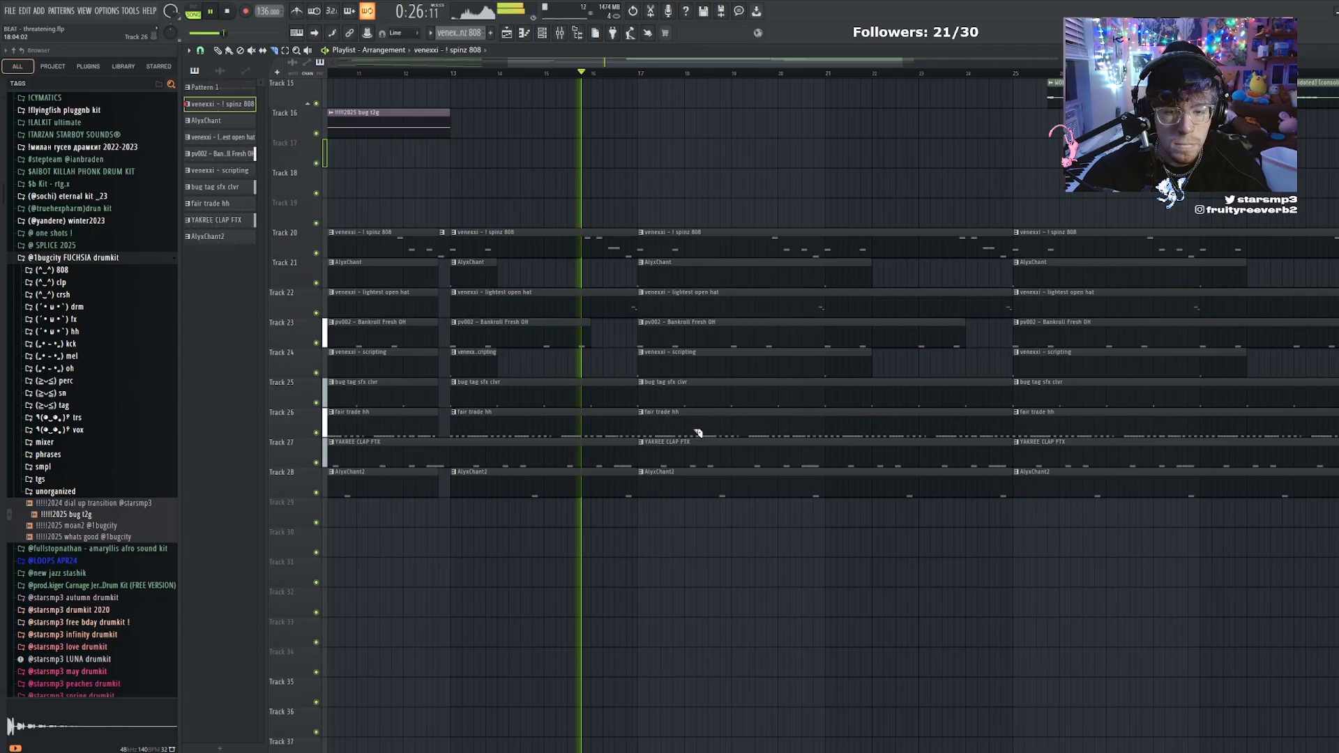
Try removing the spinz 808 pattern starting at bar 17 on track 20, and undo the removal
scroll(680, 231, "up", 1)
right_click(659, 275)
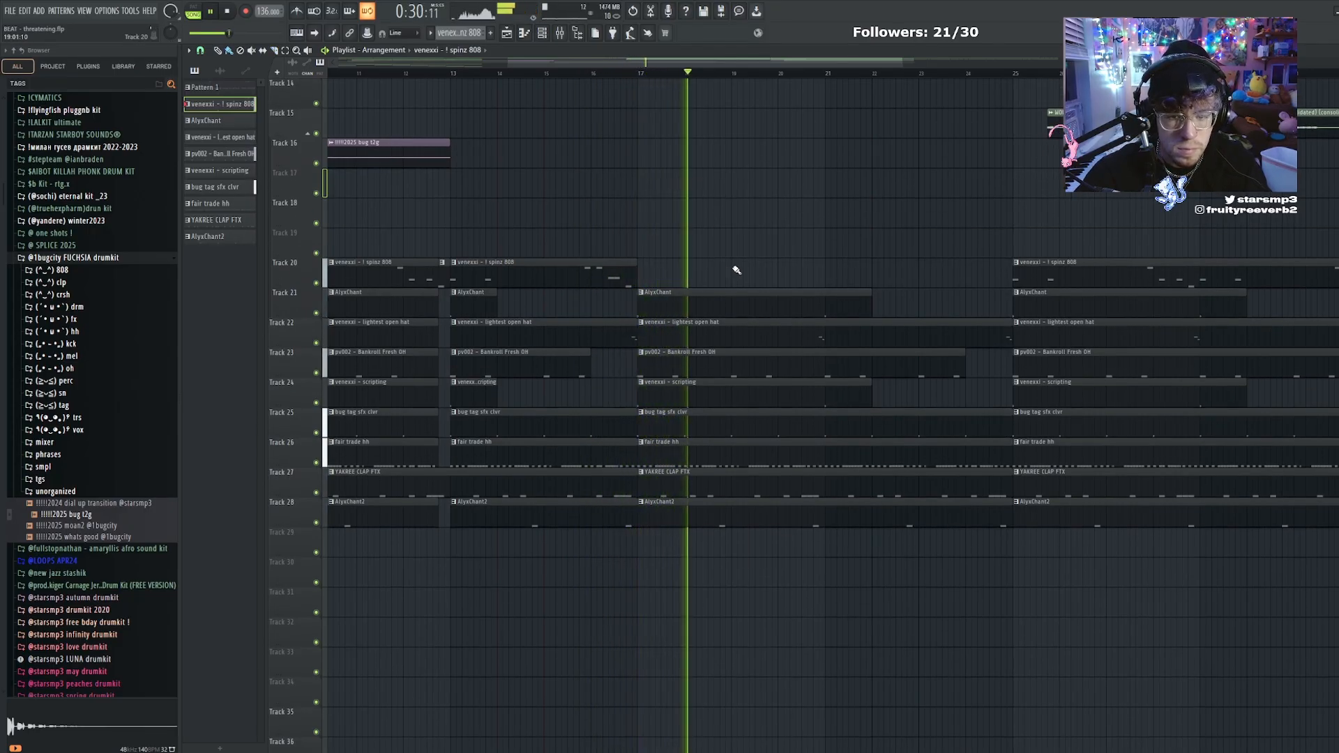
key("ctrl+z")
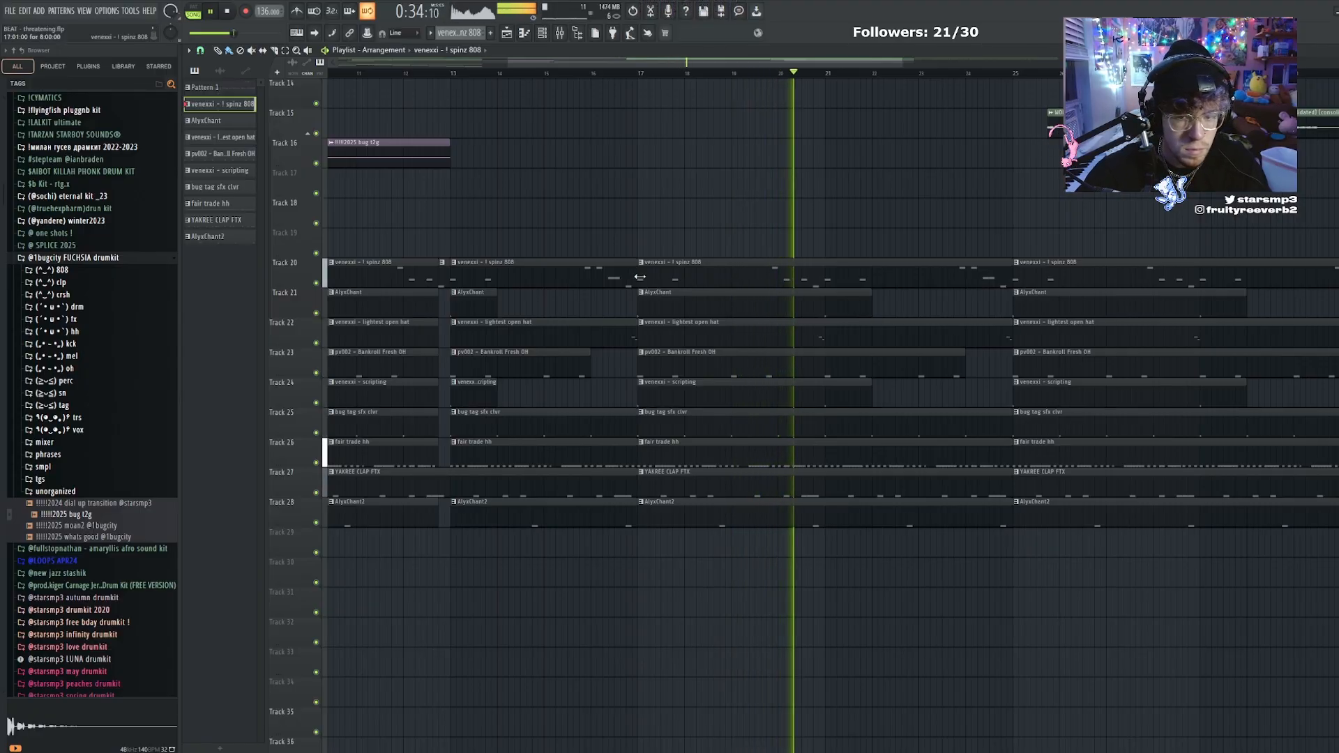
Apply the Ramp down volume shape in ShaperBox 3 on the portal2 mixer track and set its mix to 42%
scroll(715, 73, "down", 1)
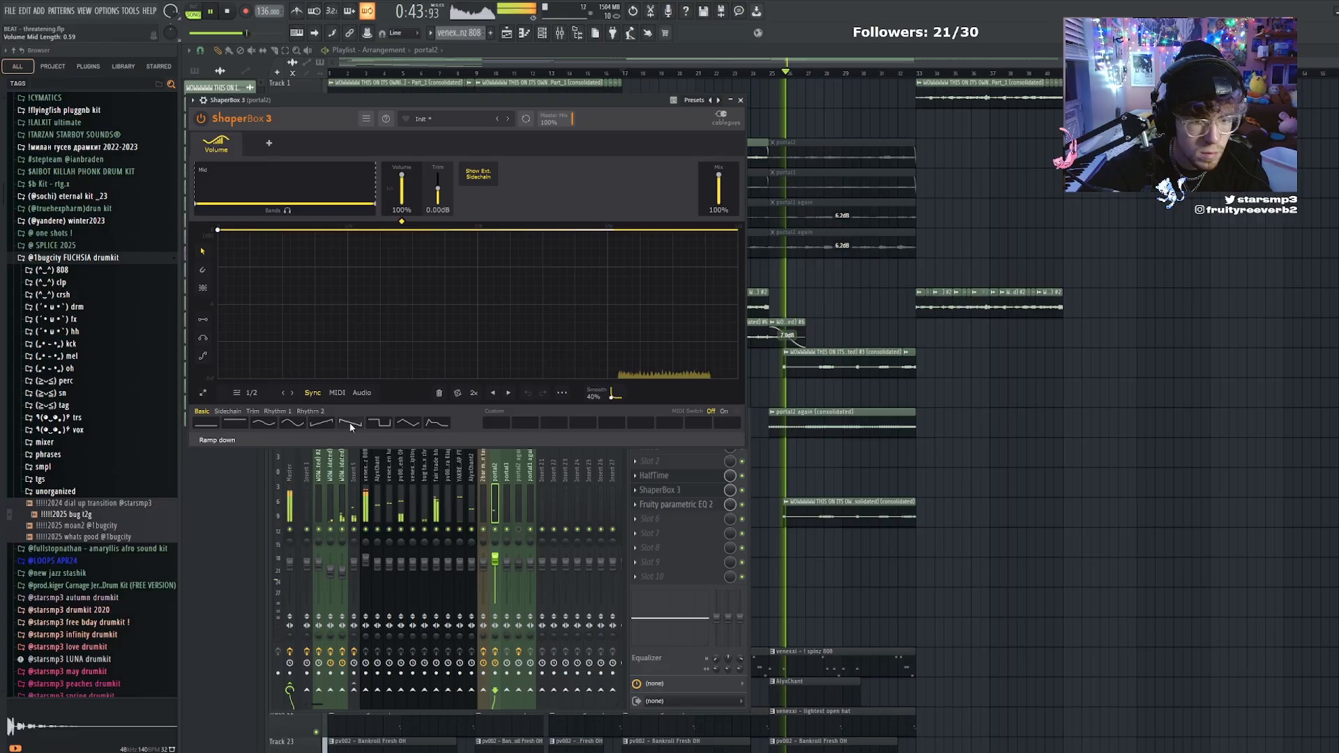
left_click(351, 422)
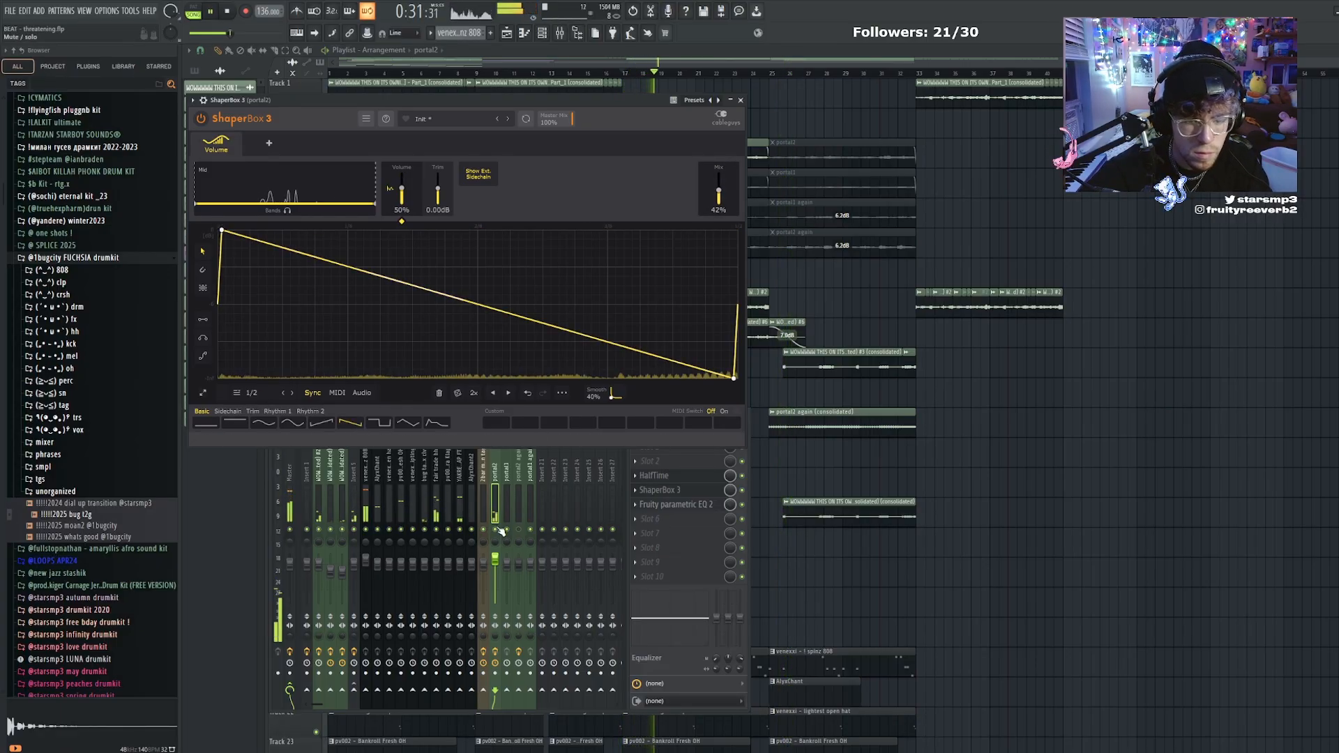
right_click(867, 325)
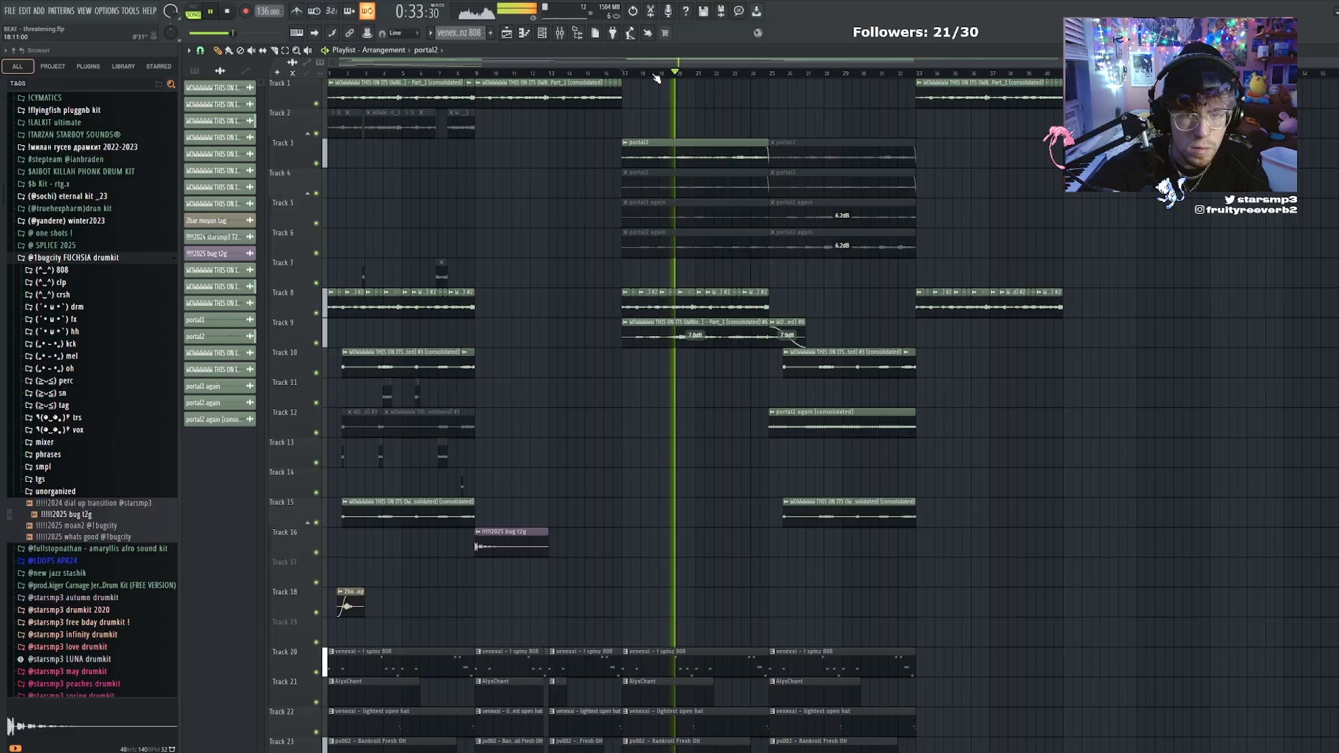
Duplicate the entire playlist arrangement so that the copy starts at bar 41
key("ctrl+a")
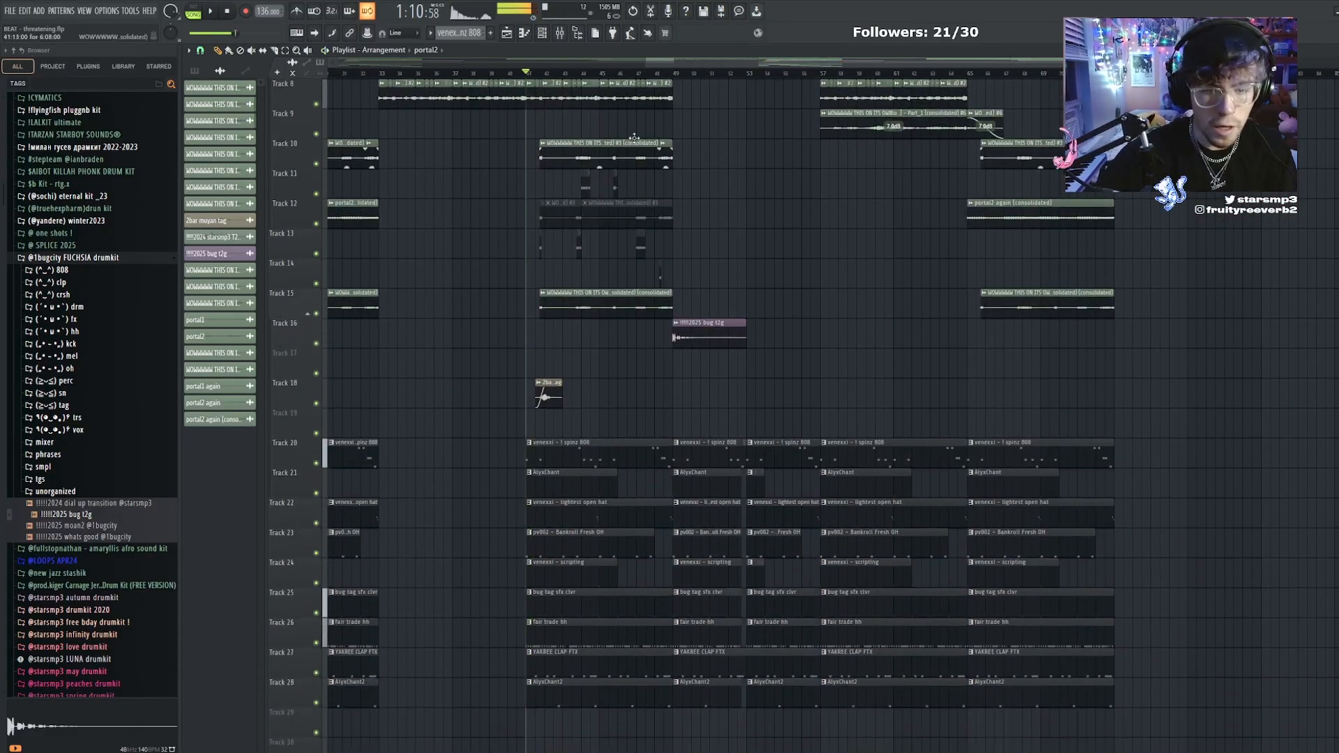
scroll(899, 387, "down", 8)
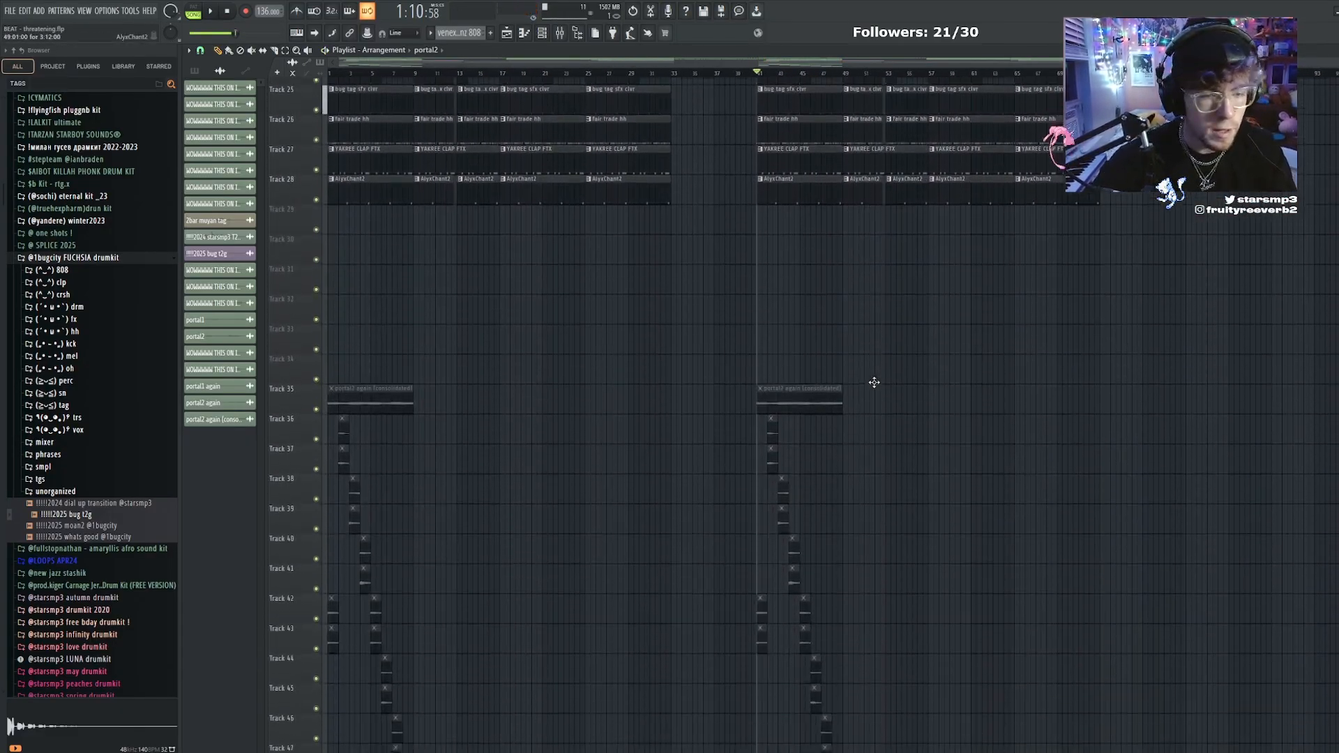
scroll(496, 239, "up", 10)
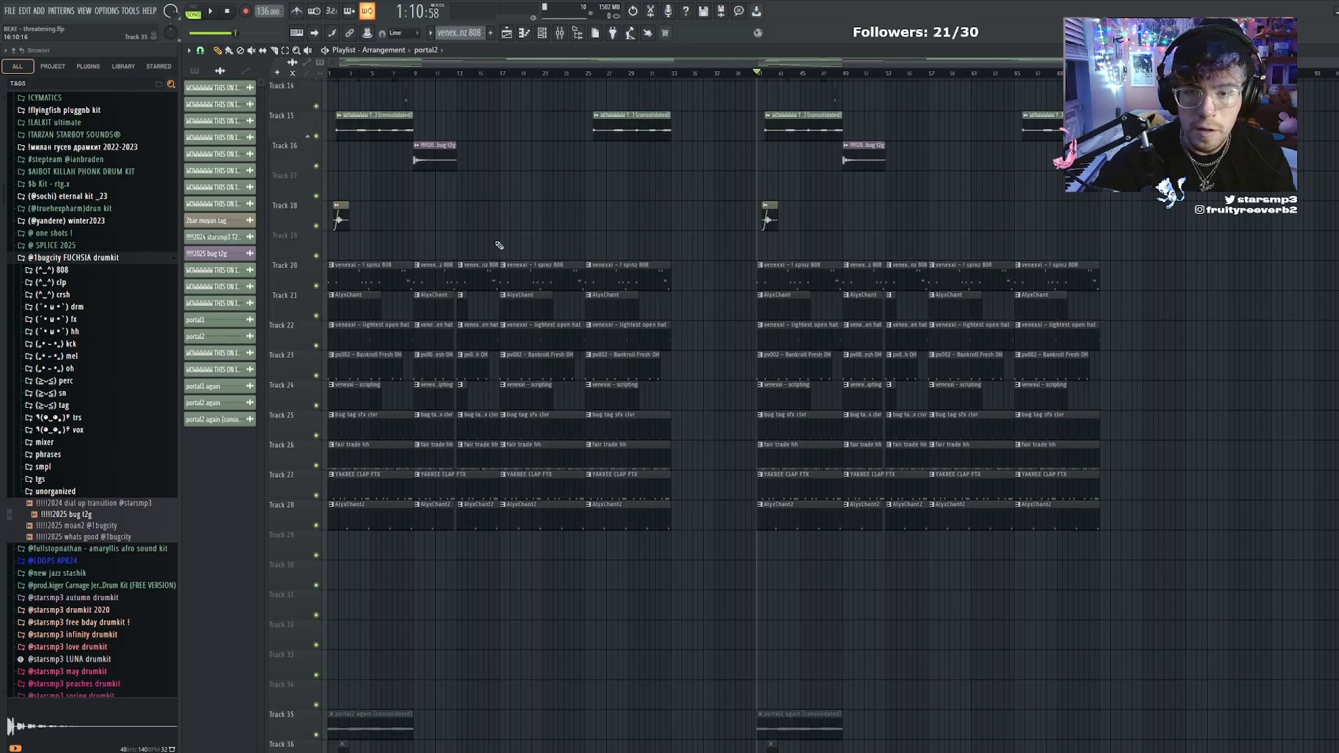